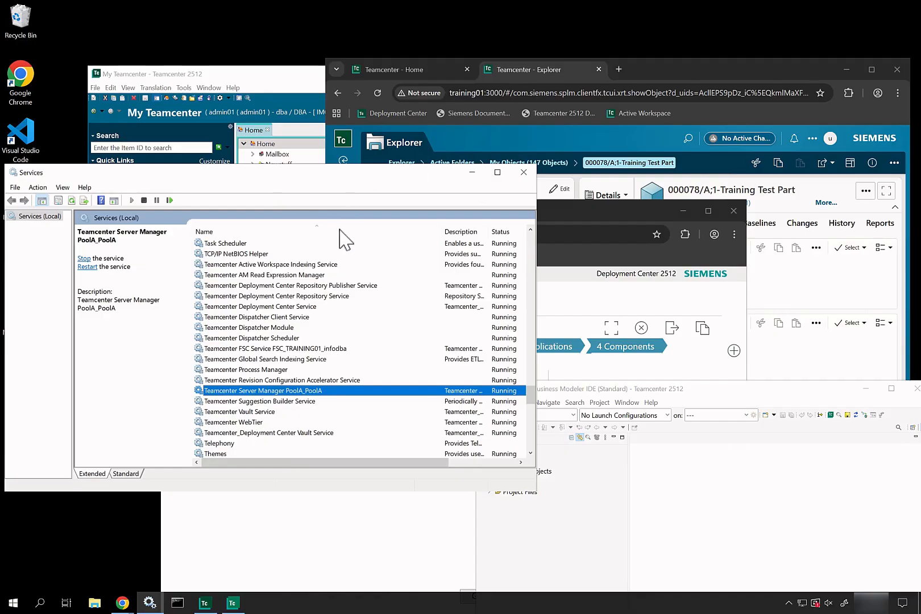
Verify the WebTier and Server Manager PoolA_PoolA services show Running, then return to My Teamcenter.
left_click(268, 423)
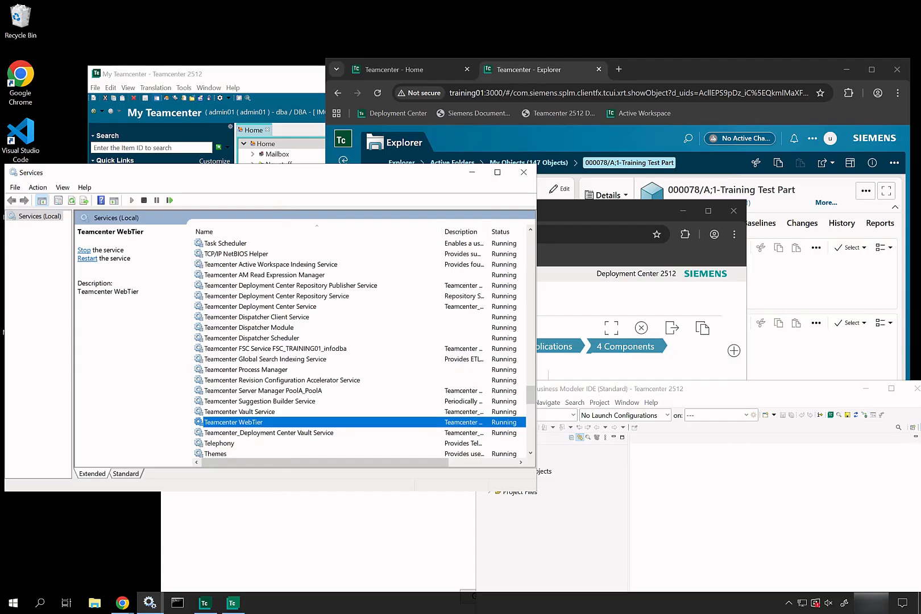
left_click(295, 393)
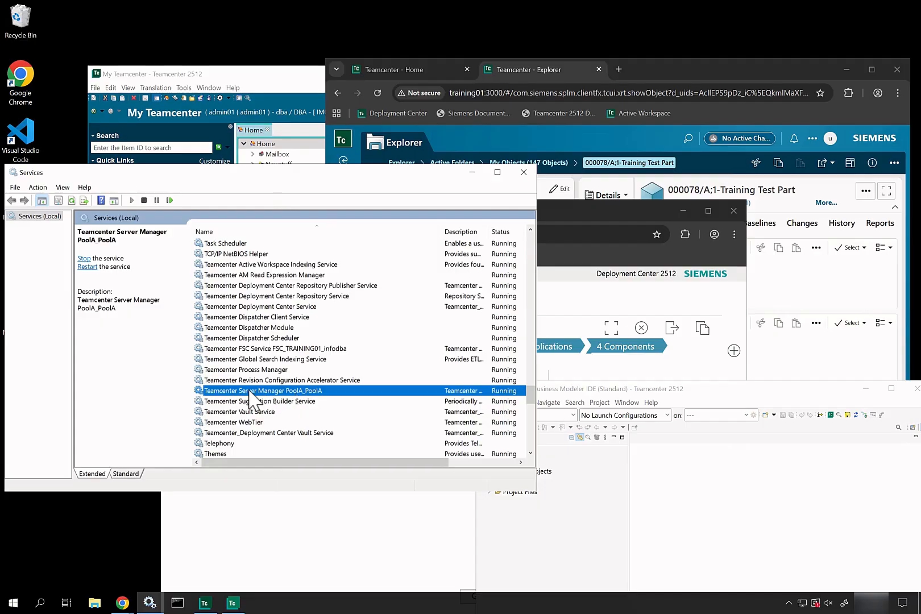
left_click(254, 422)
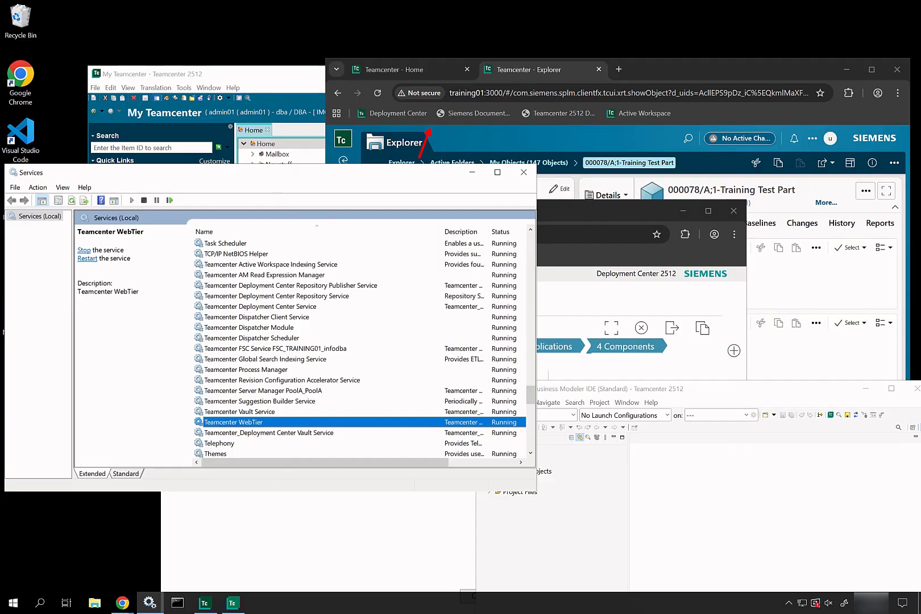
left_click(272, 85)
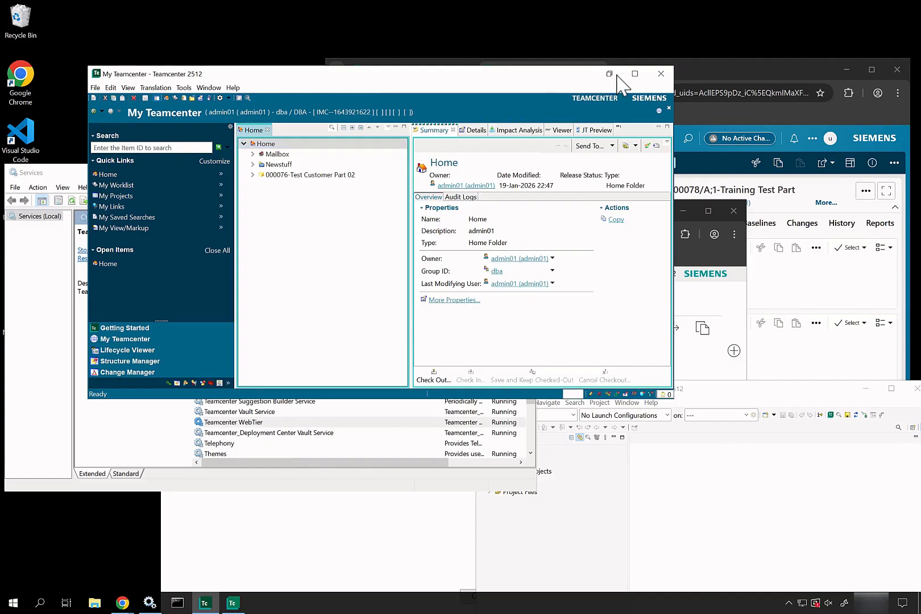
Minimize My Teamcenter, select Server Manager PoolA_PoolA, and shift Services and Deployment Center rightward.
left_click(609, 74)
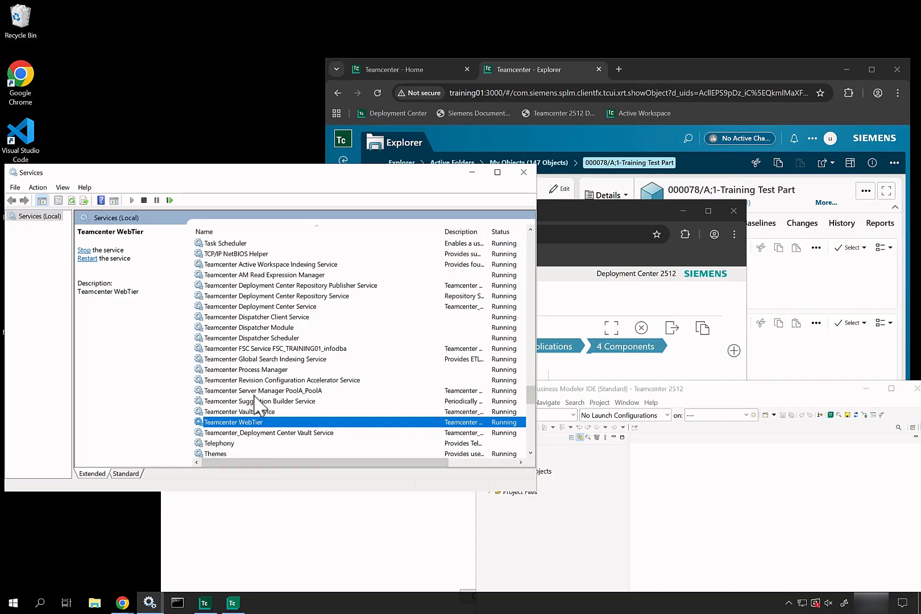
left_click(257, 391)
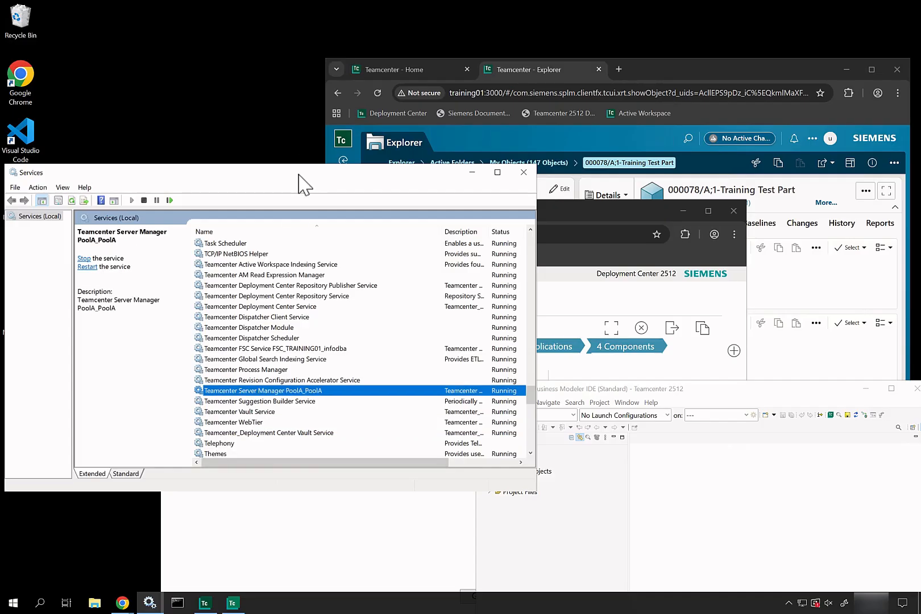
left_click_drag(298, 173, 539, 190)
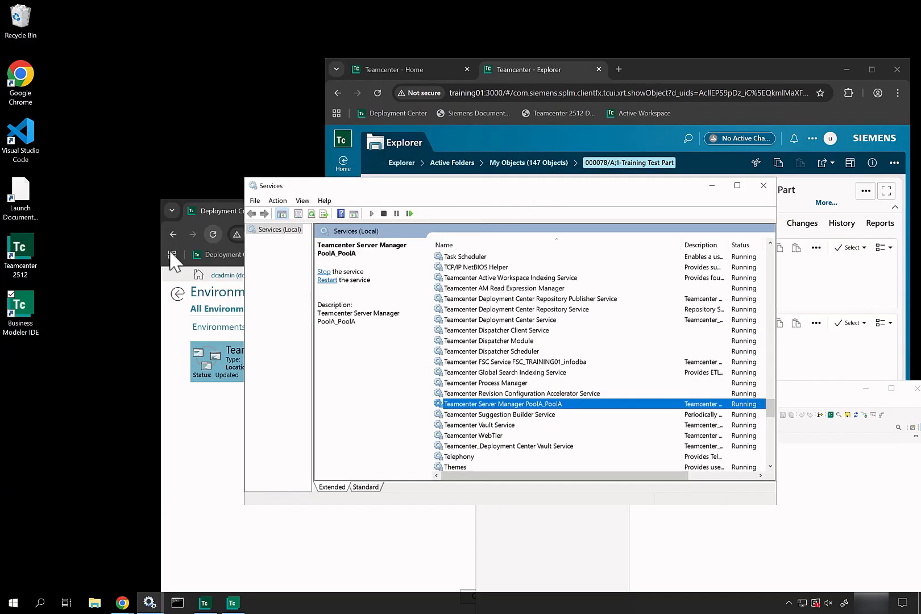
left_click_drag(157, 258, 432, 294)
left_click_drag(453, 187, 533, 213)
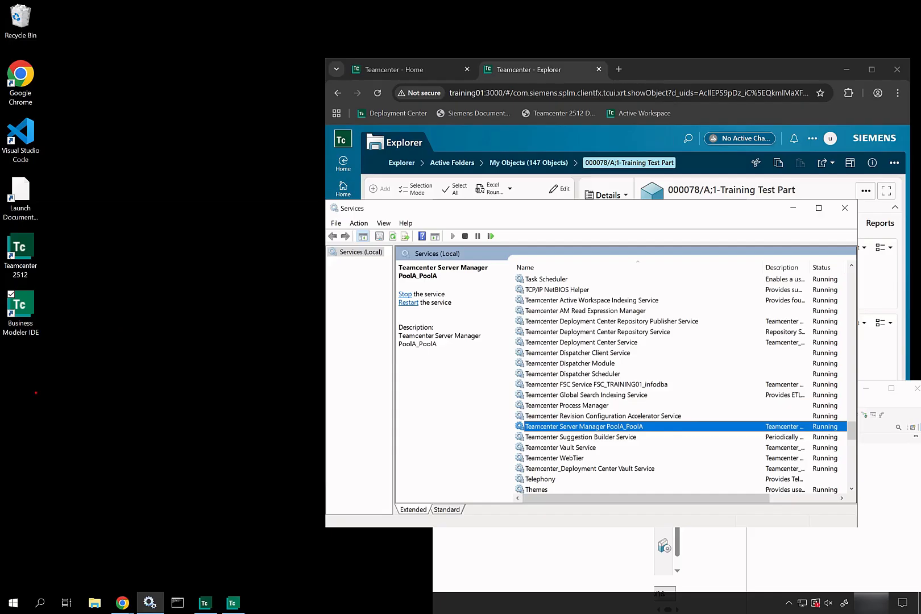
Draw a red Teamcenter box labelled with Database, Volume and Proxy..... lines.
left_click_drag(36, 393, 137, 484)
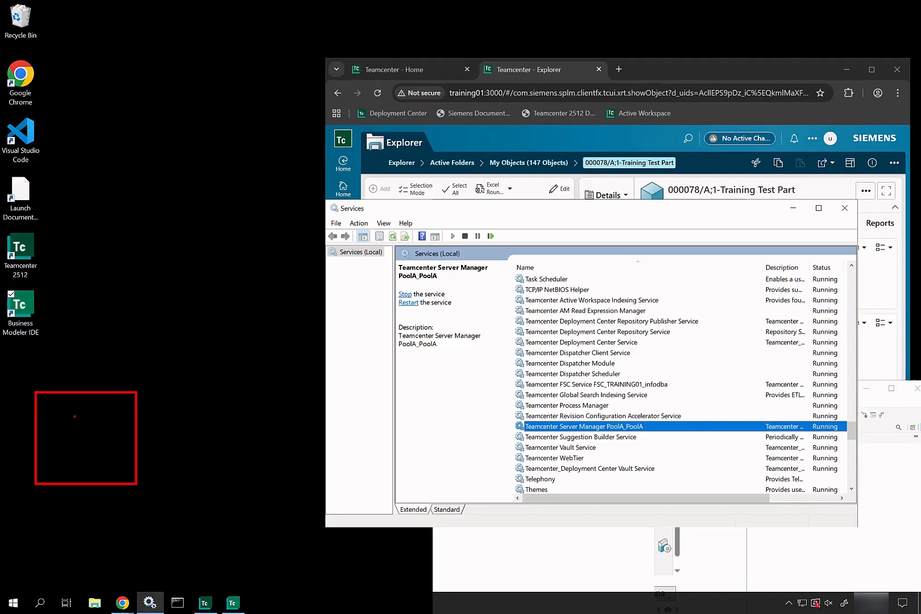
type("t")
type("Teamcenter")
key("Escape")
type("tDatabase")
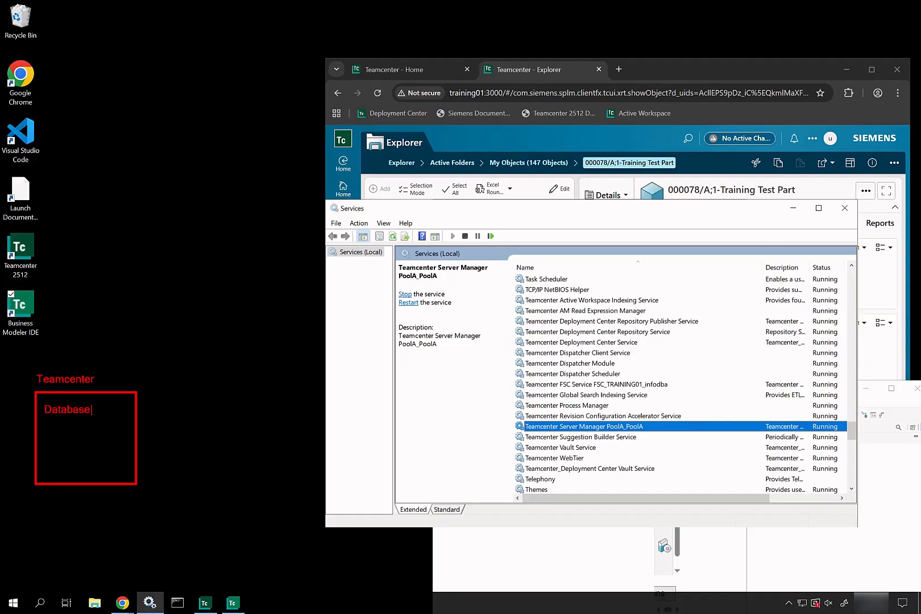
key("Return")
type("Volume")
key("Return")
type("Proxy.....")
Draw the client boxes and label them AWC, NX/Int and Office Int.
mouse_move(206, 270)
left_mouse_down()
mouse_move(290, 304)
mouse_move(318, 328)
left_mouse_up()
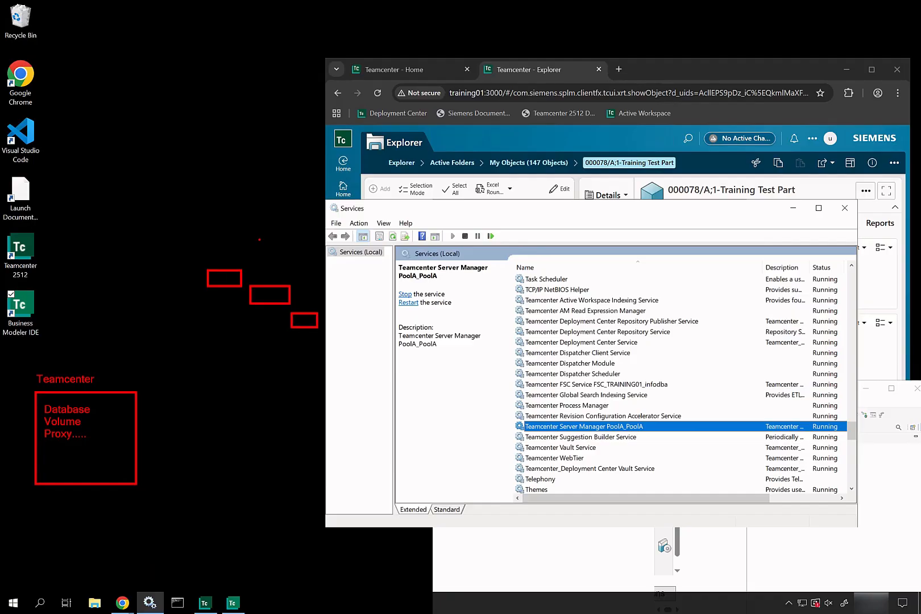
left_click_drag(259, 239, 260, 252)
type("AWC")
key("Return")
type("NX/Int")
key("Return")
type("Office Int.")
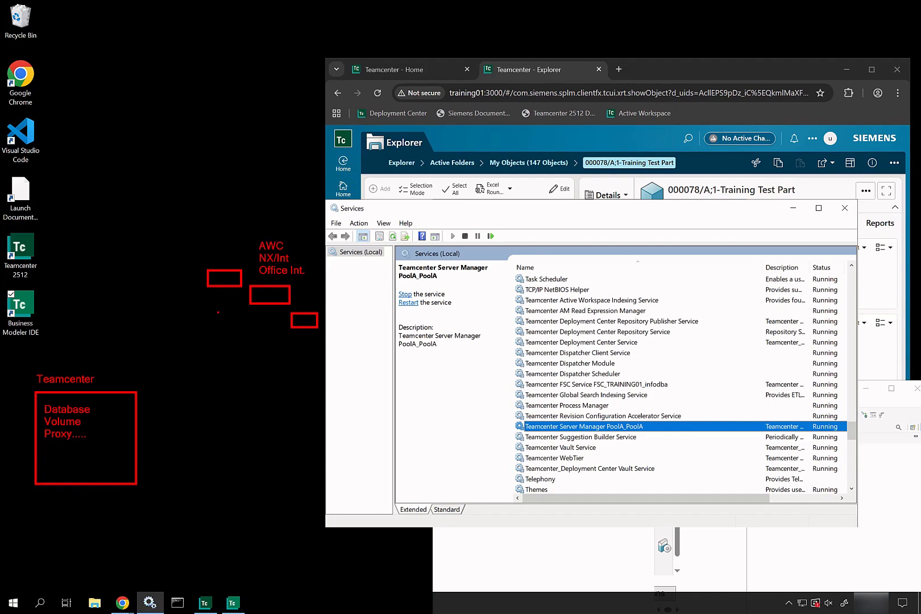
Draw a tall box labelled Server Manager (Pool) with a tcserver.exe label.
mouse_move(160, 356)
left_mouse_down()
mouse_move(178, 400)
mouse_move(192, 408)
left_mouse_up()
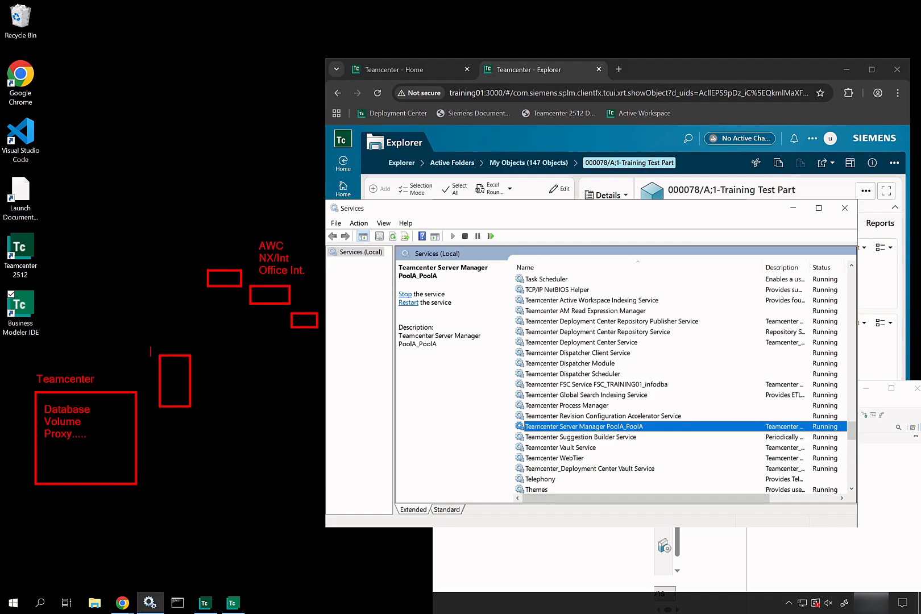
left_click(149, 336)
type("Server Manager (Pool")
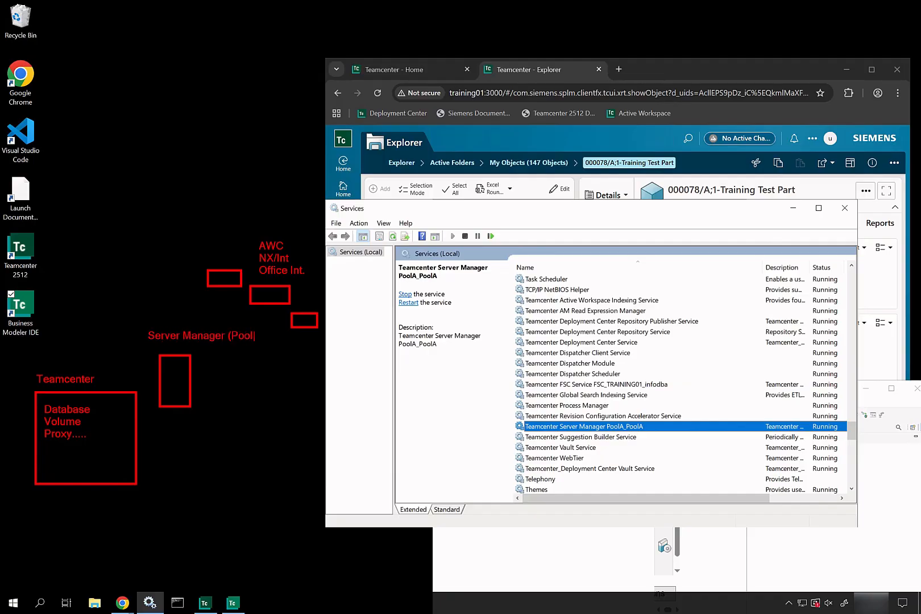
type(")")
key("Escape")
type("ttcserver.exe")
key("Escape")
Add a Web Tier box and green arrows linking clients, Web Tier, Server Manager and tcserver.exe.
left_click_drag(265, 353, 287, 336)
left_click_drag(244, 359, 269, 386)
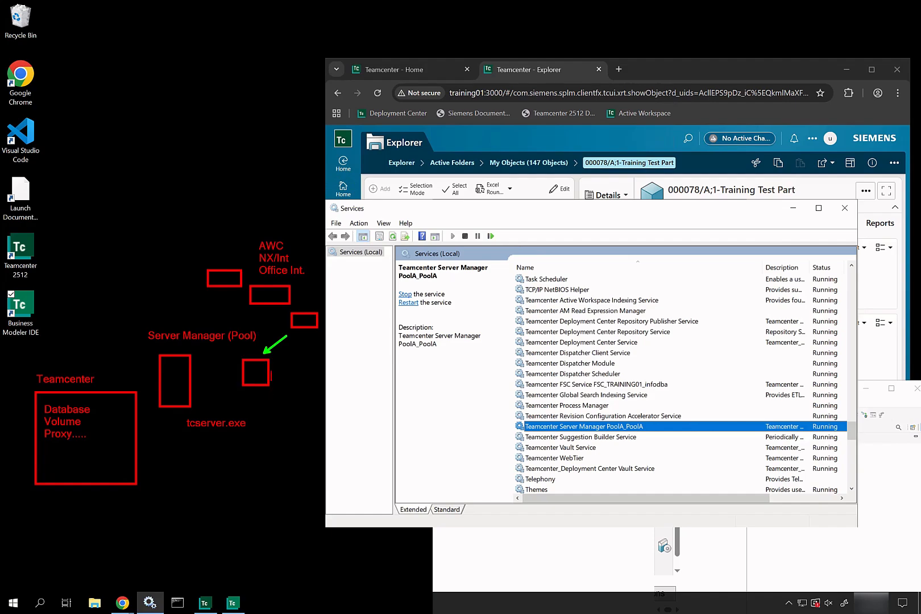
type("Web Tier")
key("p")
left_click_drag(199, 376, 233, 373)
left_click_drag(209, 409, 202, 389)
left_click_drag(154, 433, 181, 432)
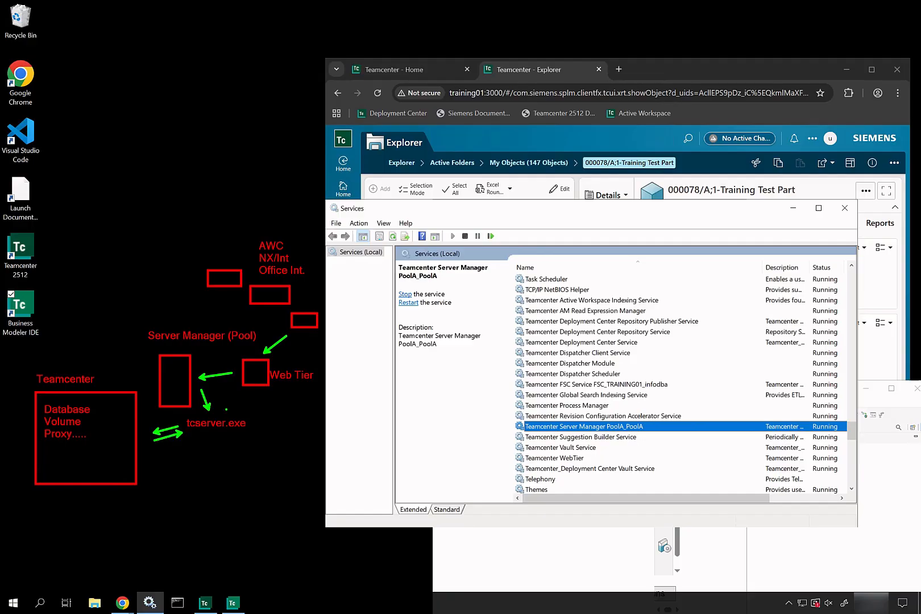
Cross out tcserver.exe with a green X, then clear the sketch.
left_click_drag(243, 399, 203, 437)
left_click_drag(189, 394, 260, 439)
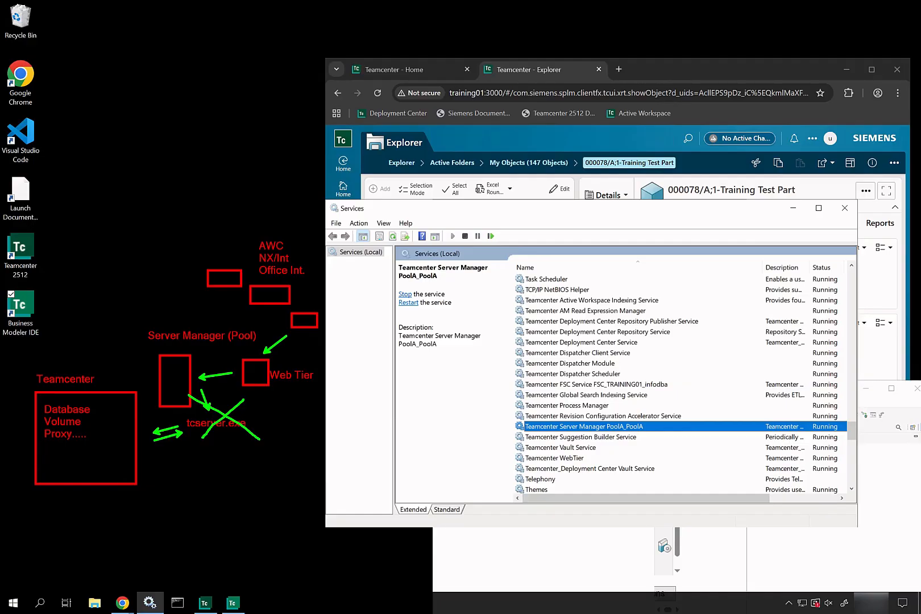
key("Escape")
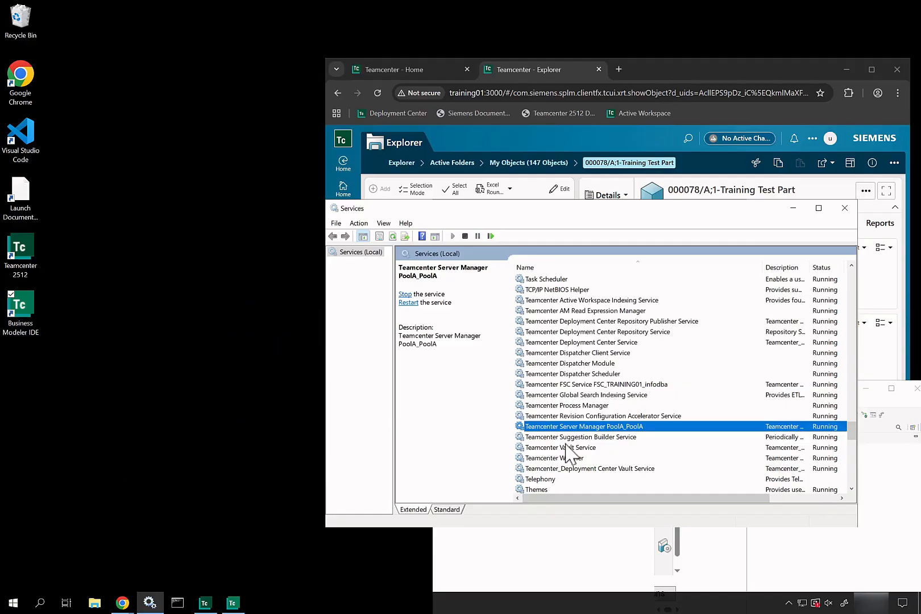
In Active Workspace, open the BRACKET,KEYENCE,HEIGHT MEASUREMENT item and close the Teamcenter - Home tab.
left_click(687, 73)
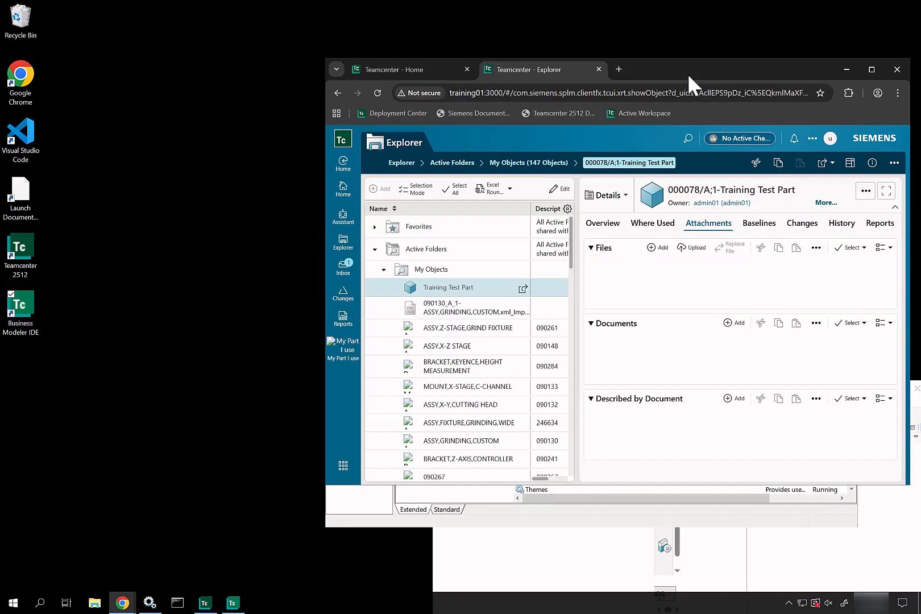
left_click(457, 369)
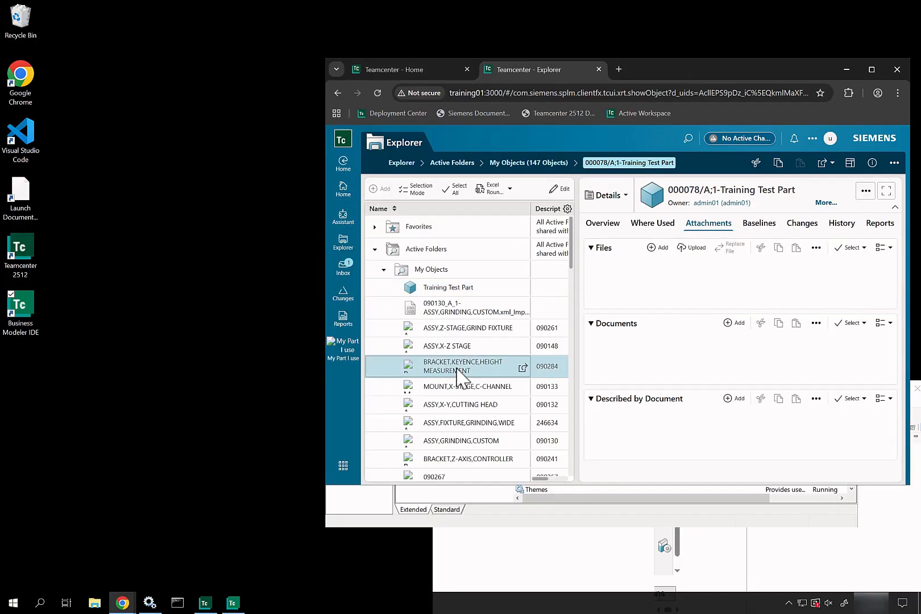
left_click(406, 67)
left_click(466, 67)
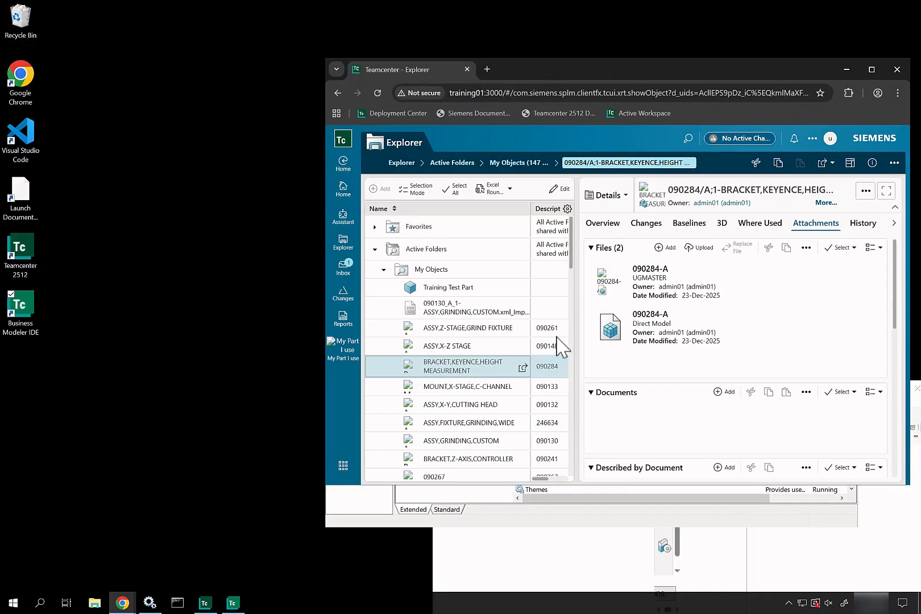
Reload and widen Deployment Center to show the Deploy Software summary.
left_click(591, 580)
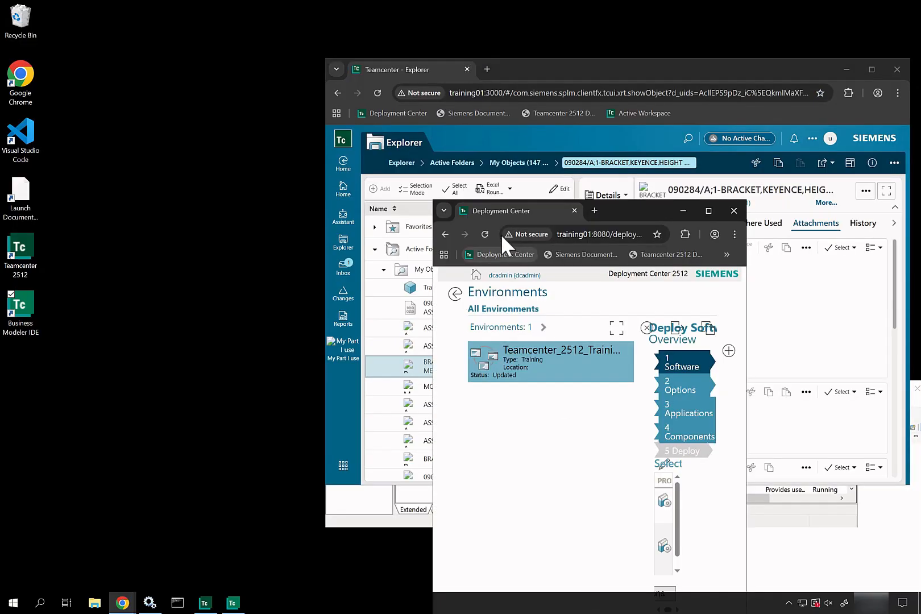
left_click(484, 233)
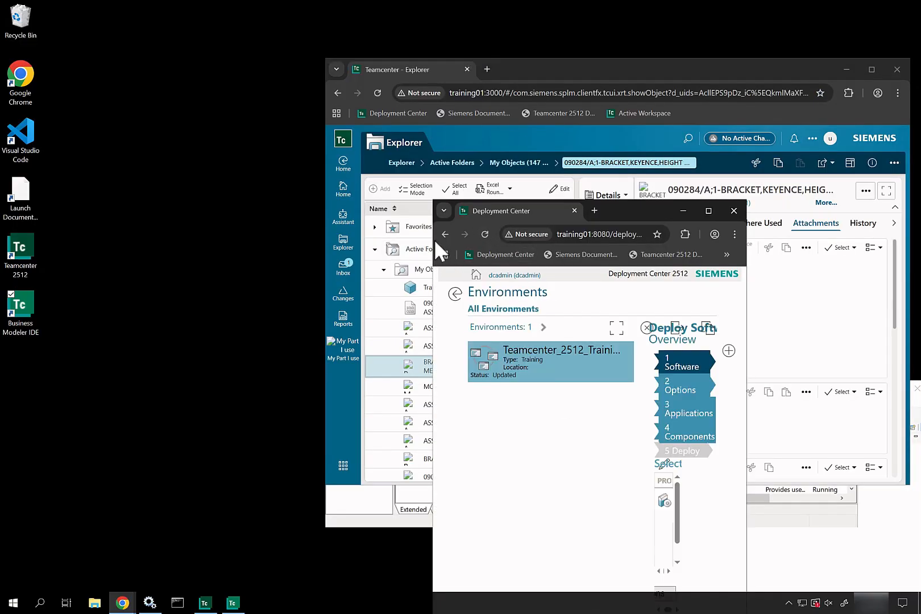
left_click_drag(433, 242, 160, 239)
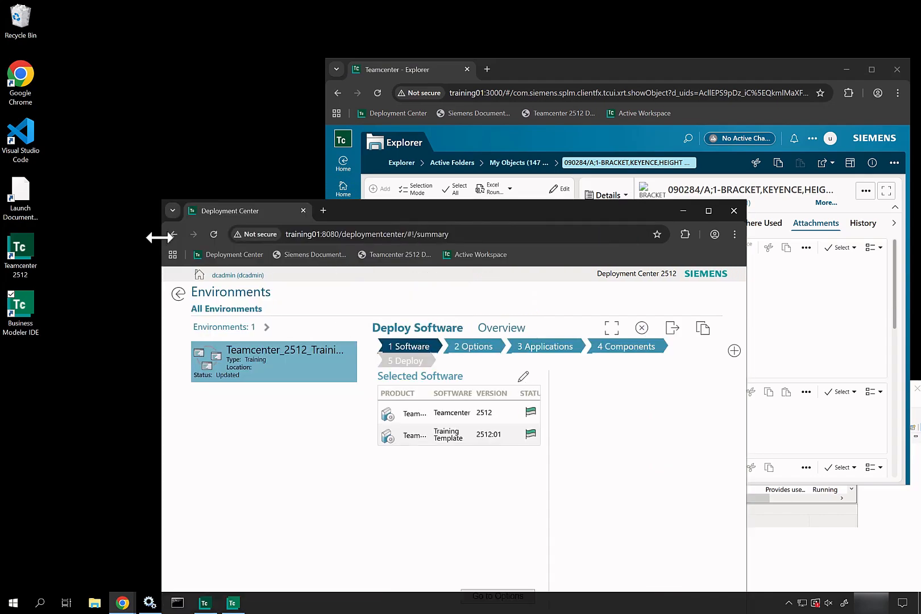
Open the Components step and show Server Manager's settings, installed on TRAINING01 under tc_root.
left_click(607, 356)
mouse_move(597, 212)
left_mouse_down()
mouse_move(543, 190)
mouse_move(511, 109)
left_mouse_up()
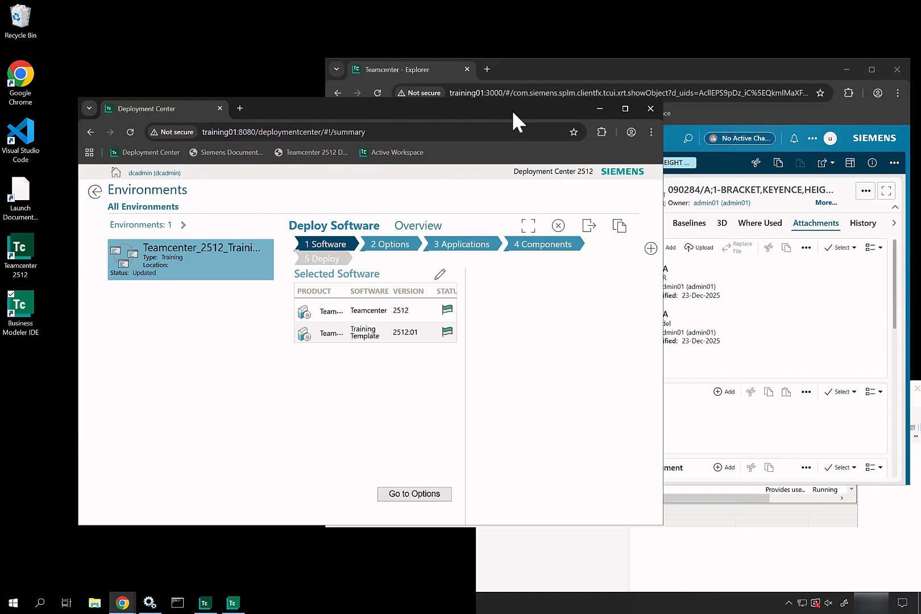
scroll(359, 405, "down", 2)
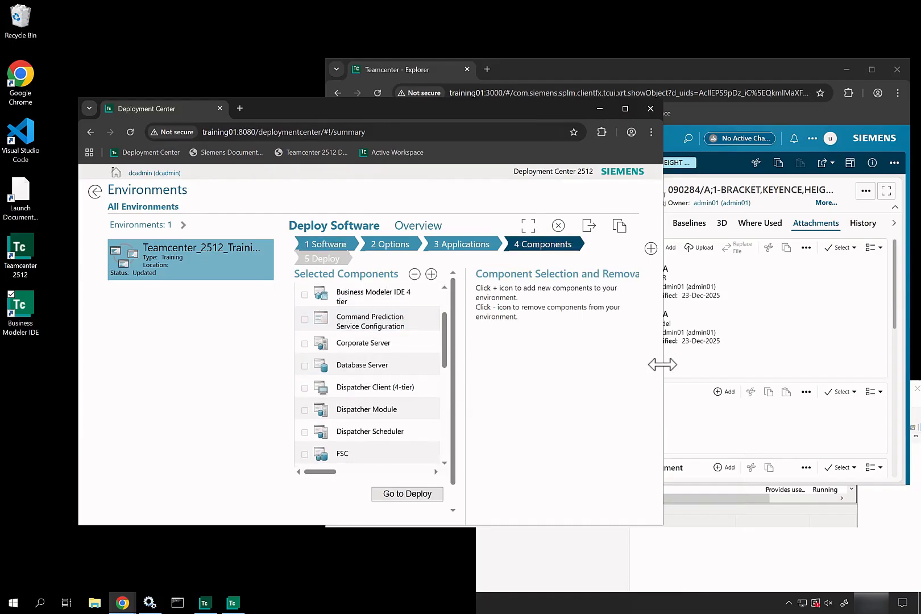
left_click_drag(662, 378, 869, 400)
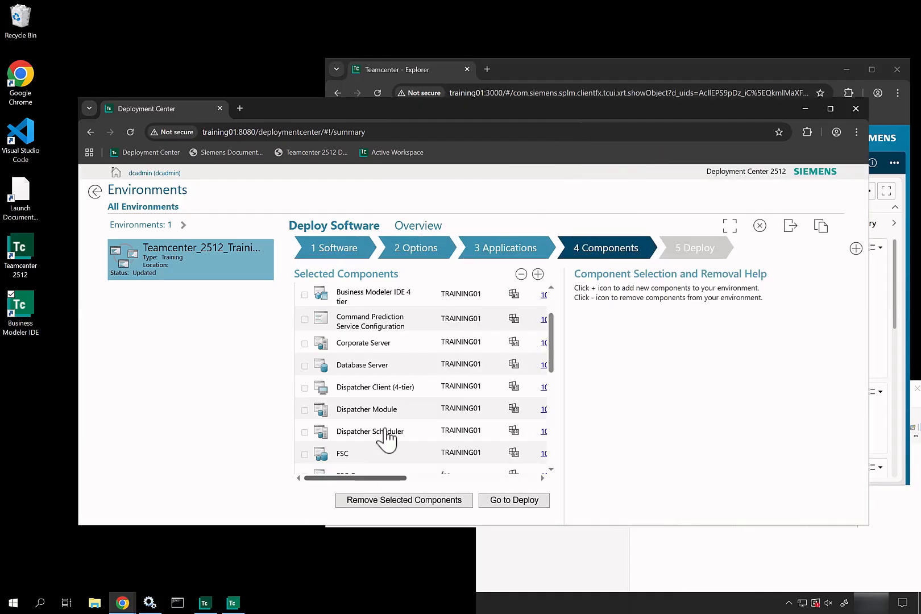
scroll(378, 401, "down", 5)
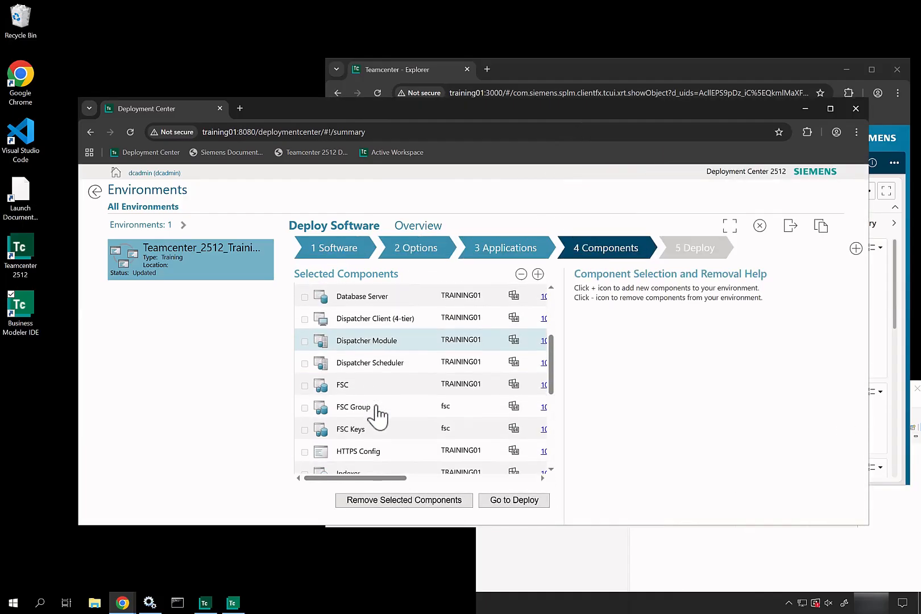
scroll(378, 409, "down", 4)
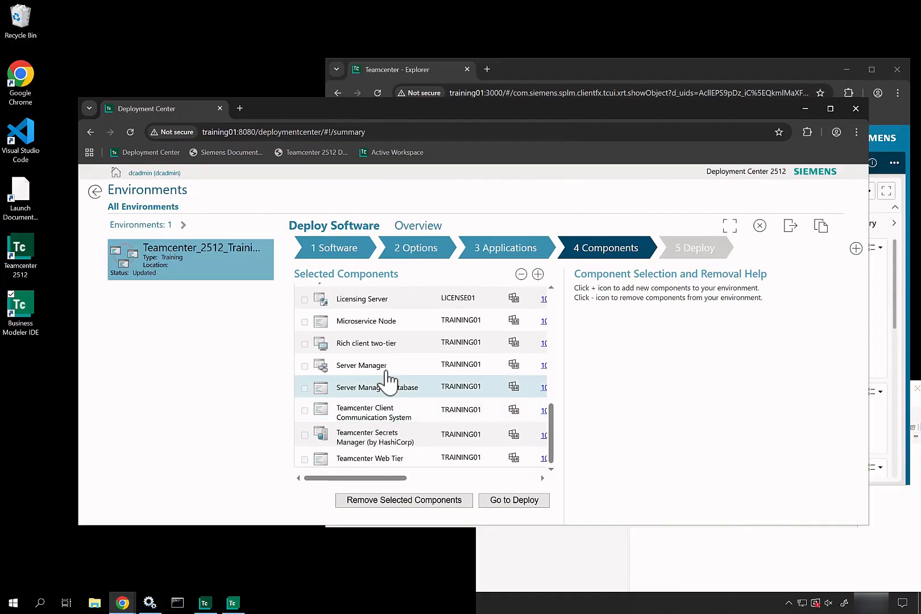
left_click(389, 370)
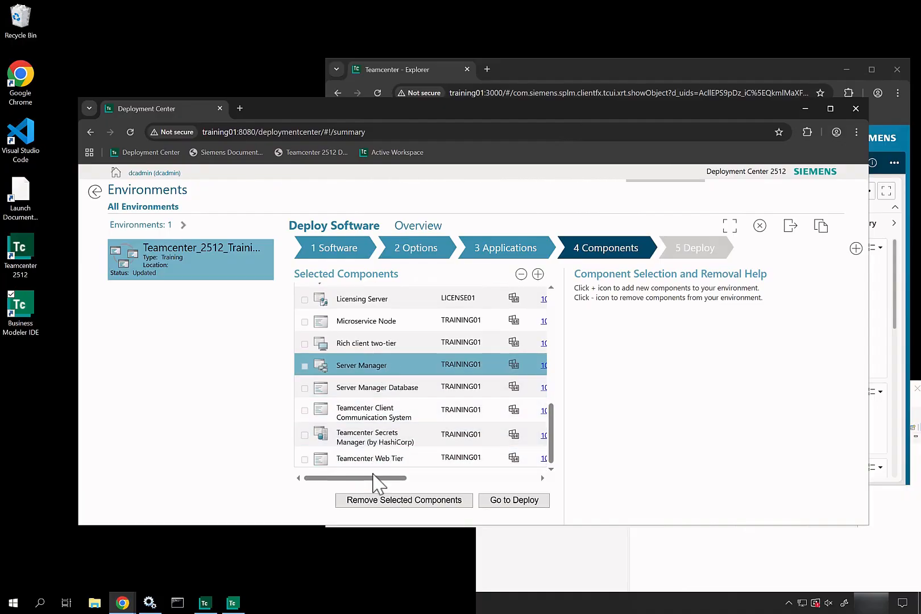
left_click_drag(372, 481, 435, 482)
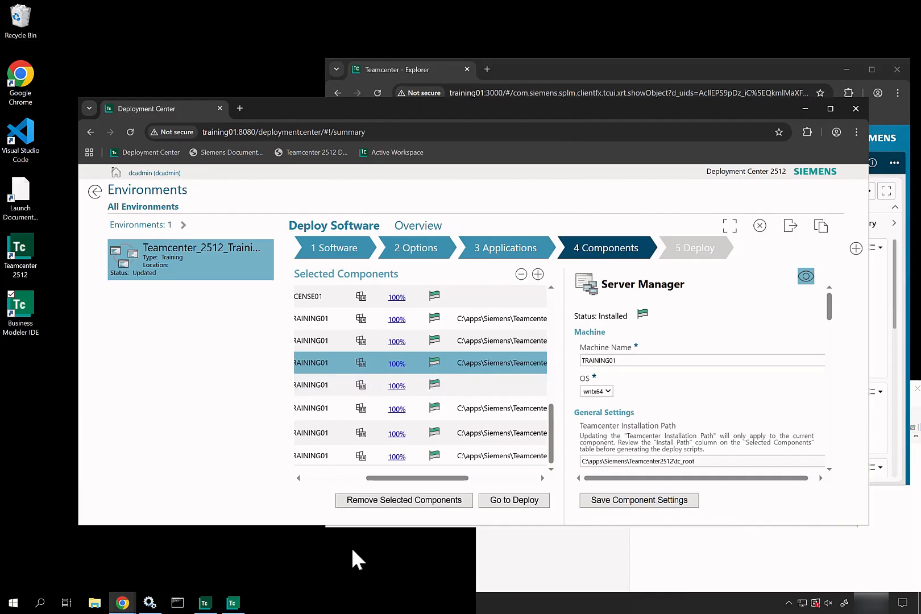
Stop the Teamcenter Server Manager PoolA_PoolA service, then launch Task Manager from the taskbar.
left_click(232, 605)
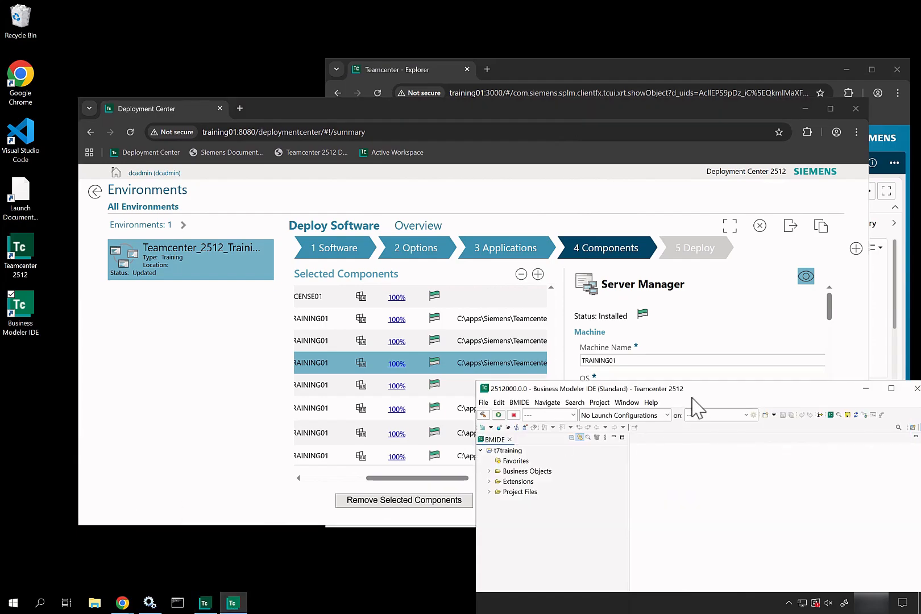
left_click(149, 604)
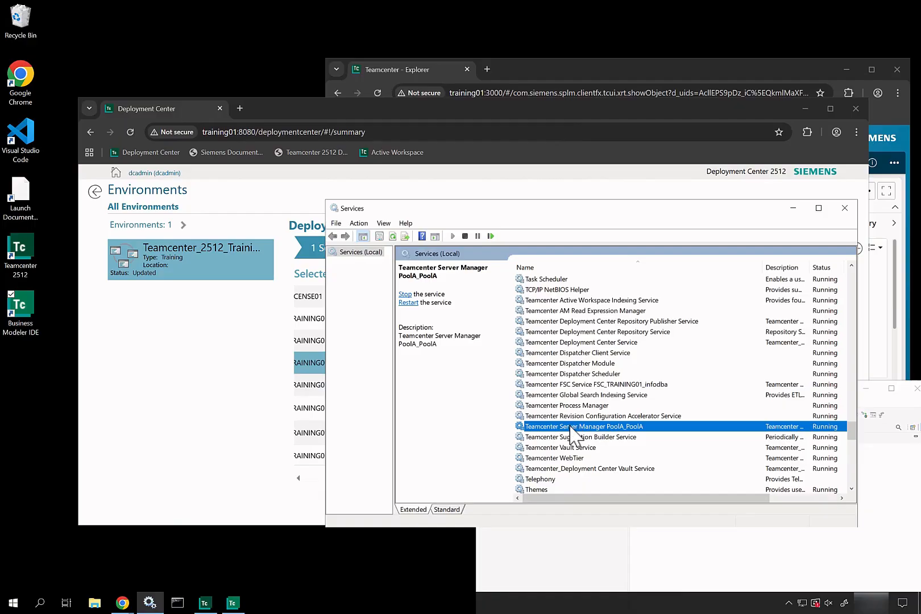
right_click(570, 428)
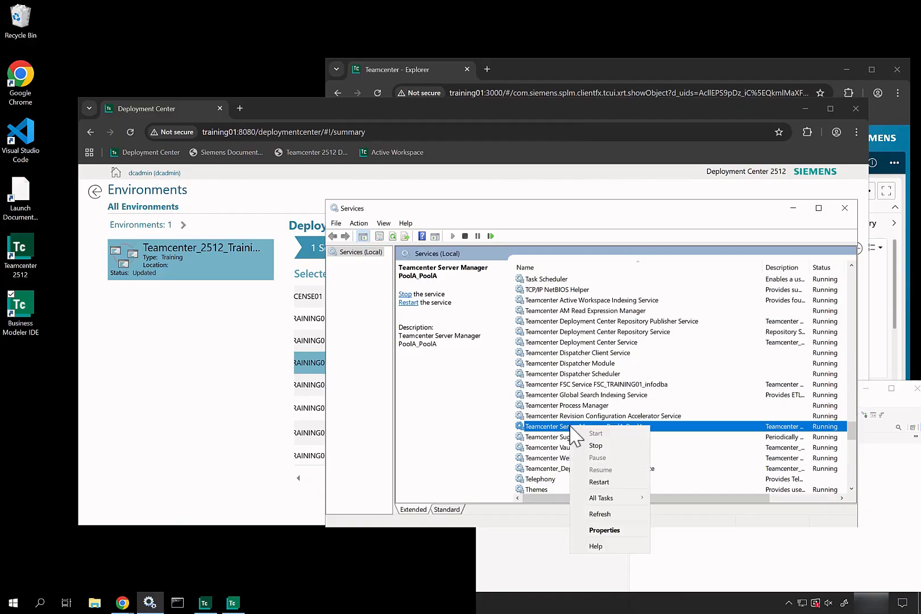
left_click(595, 446)
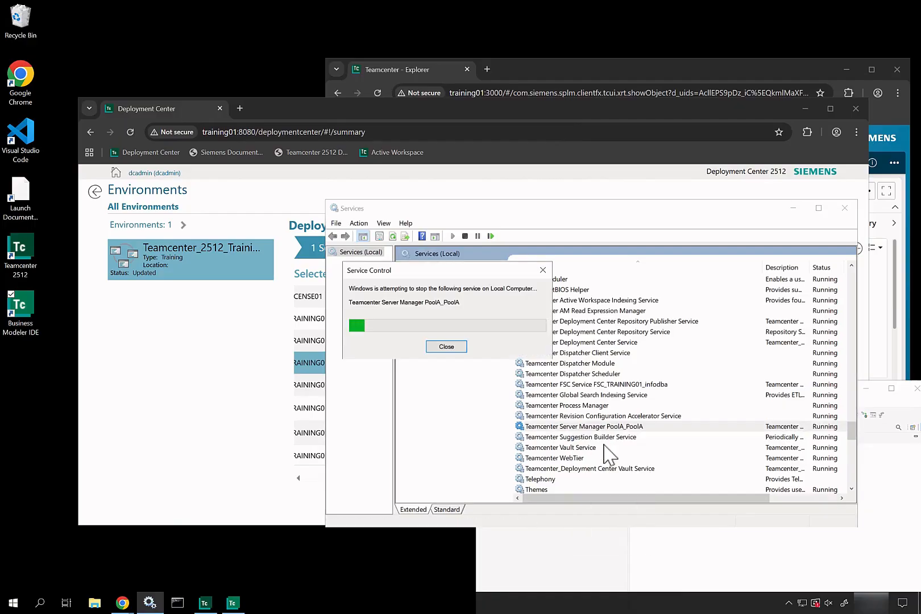
right_click(398, 603)
left_click(435, 544)
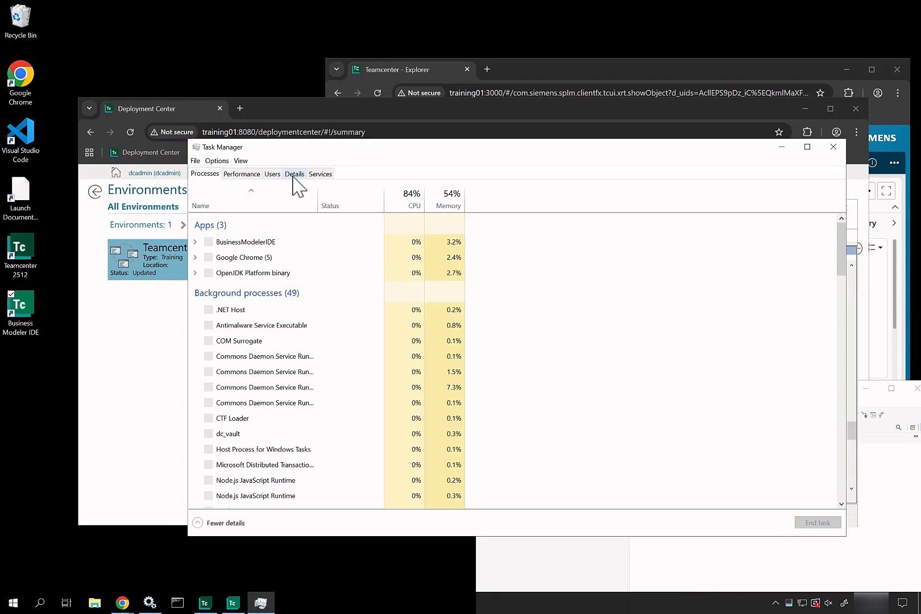
Inspect the tcserver.exe process in Task Manager's Details list, then return to Services.
left_click(245, 316)
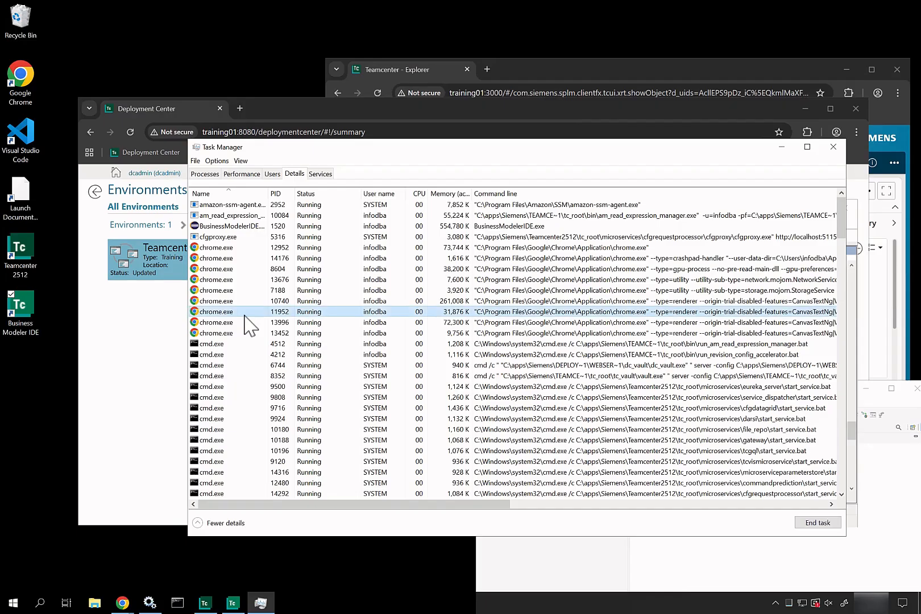
key("t")
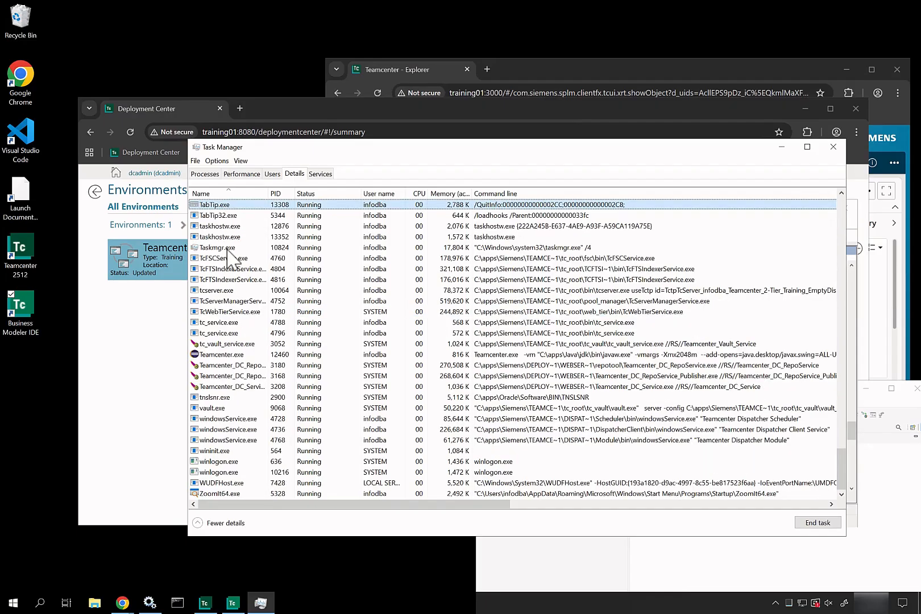
left_click(212, 290)
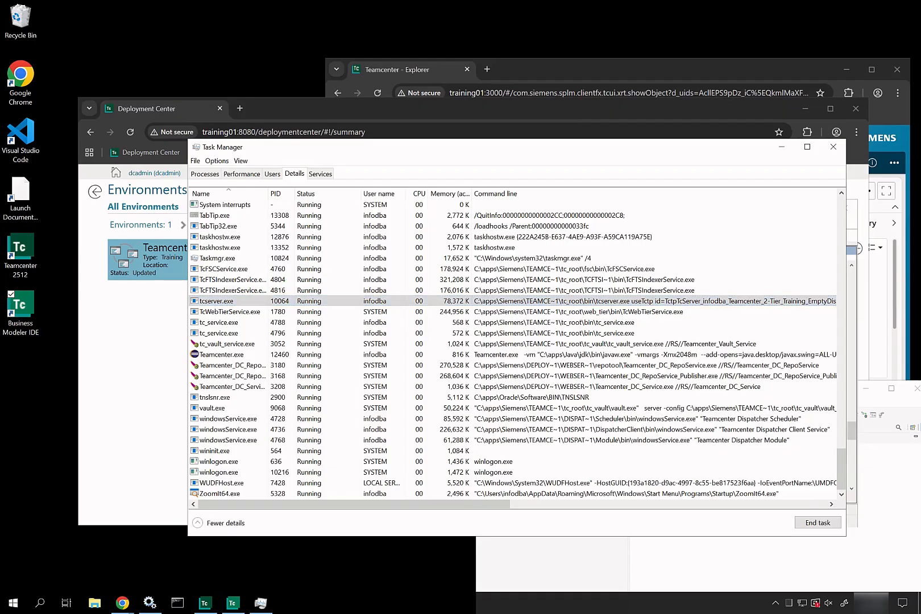
left_click(149, 604)
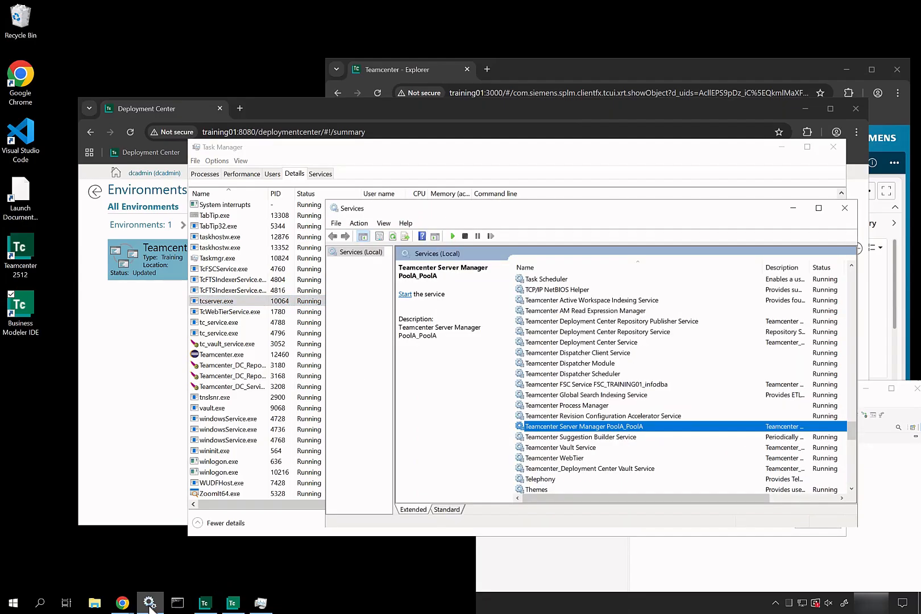
Start Teamcenter Server Manager PoolA_PoolA from its right-click menu in Services.
right_click(544, 428)
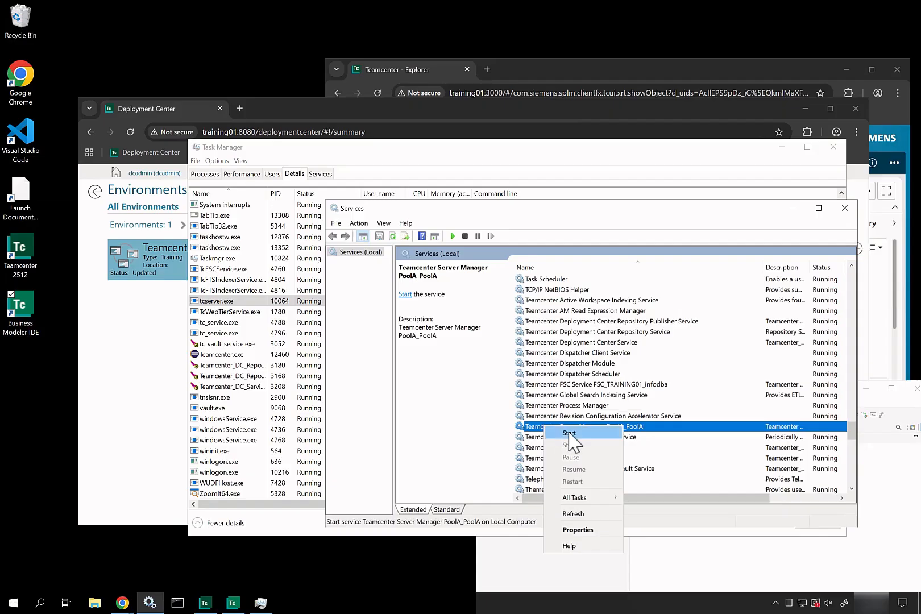
left_click(570, 433)
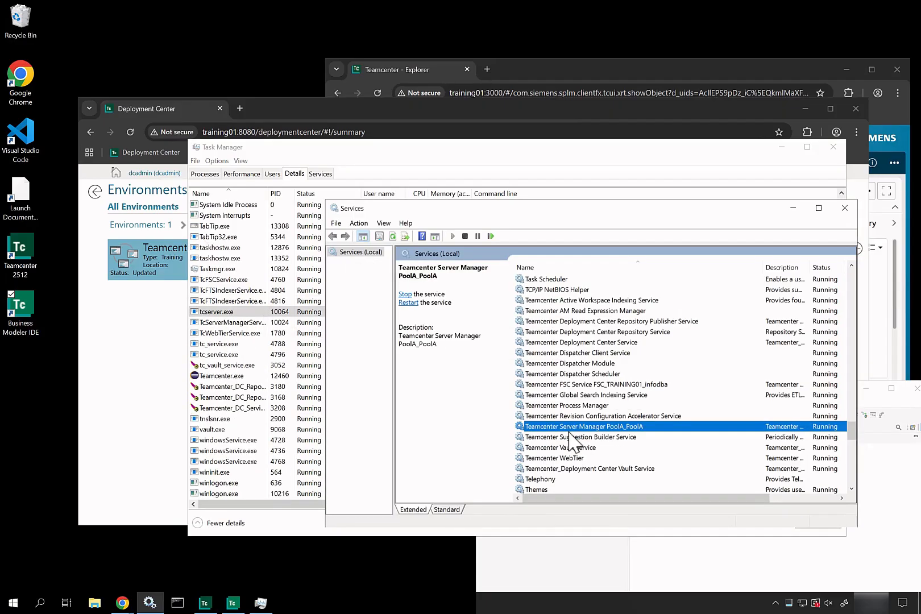
scroll(316, 395, "up", 1)
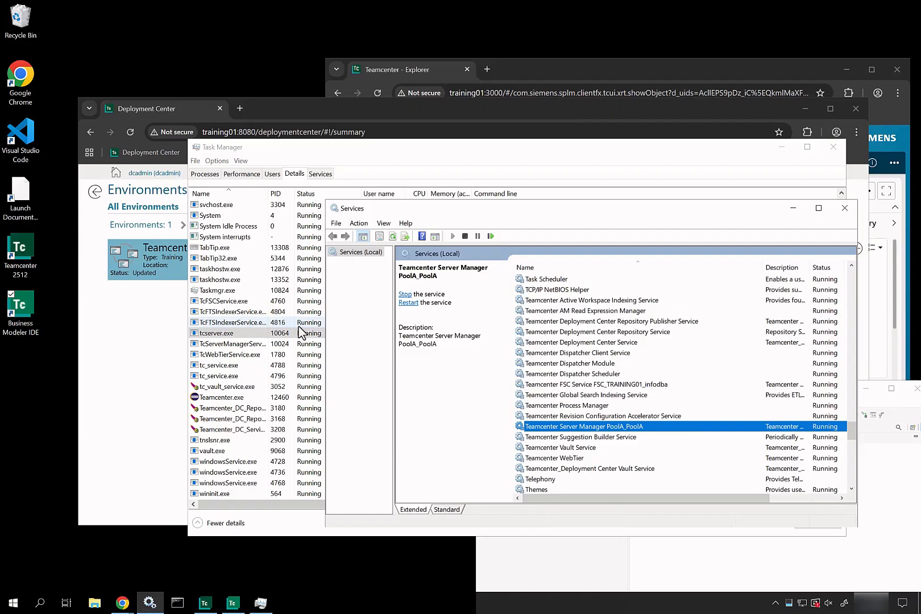
End both tc_service.exe processes (including PID 4788) and confirm tcserver00001–00009 are running.
left_click(241, 367)
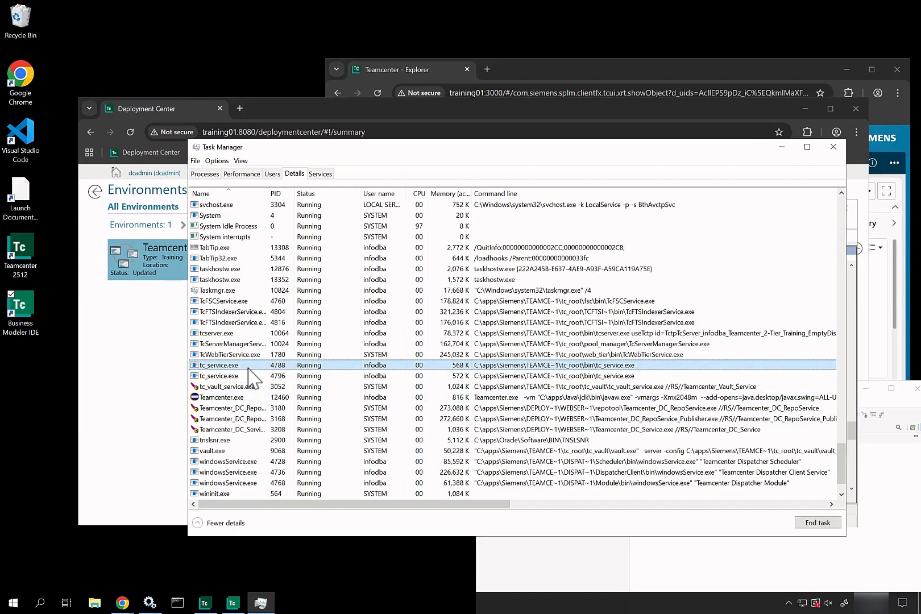
key("Delete")
left_click(531, 321)
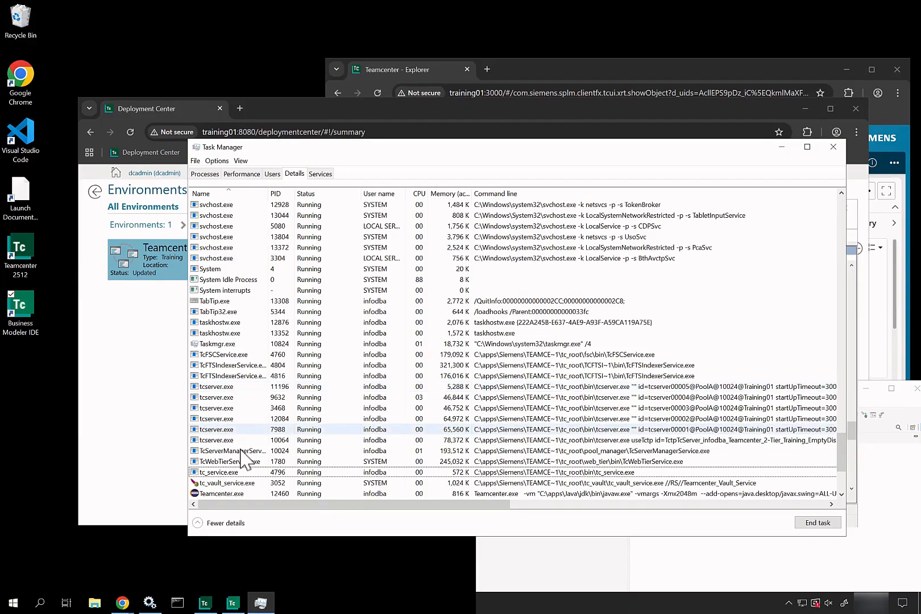
left_click(244, 471)
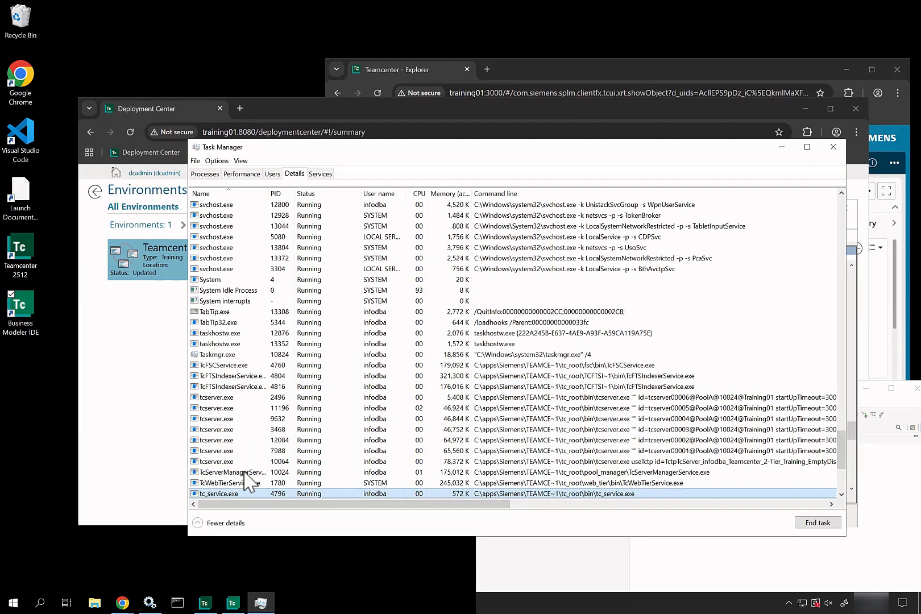
key("Delete")
left_click(477, 321)
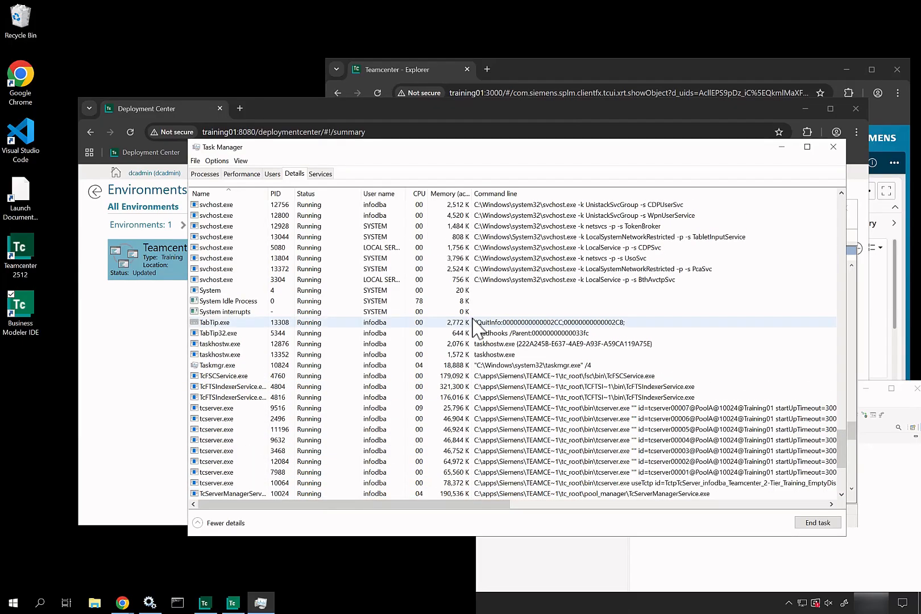
scroll(473, 320, "down", 1)
scroll(473, 322, "down", 1)
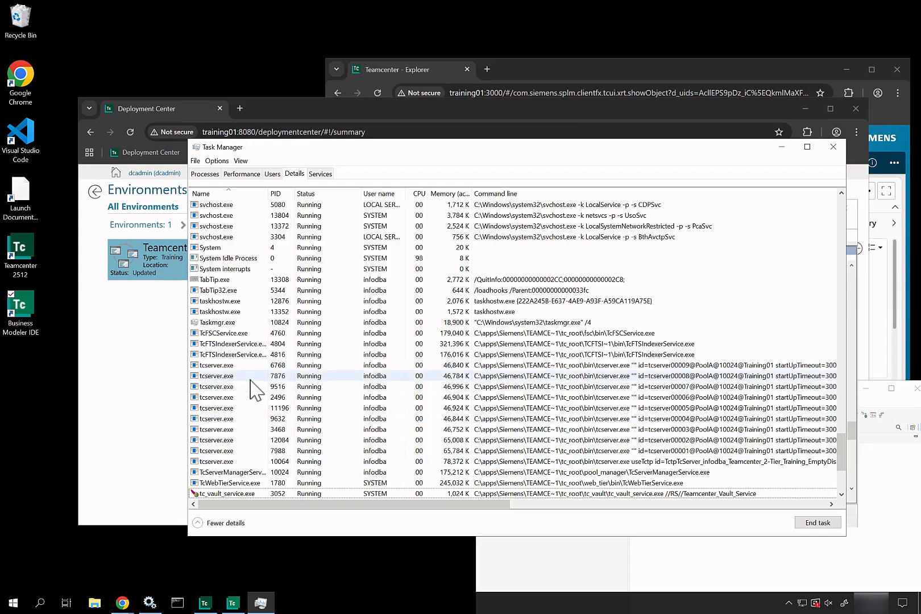
Highlight the pool settings Minimum Warm servers 7 and Server Target 0700 8,1700 8, then reload Deployment Center.
left_click(172, 402)
scroll(641, 382, "down", 10)
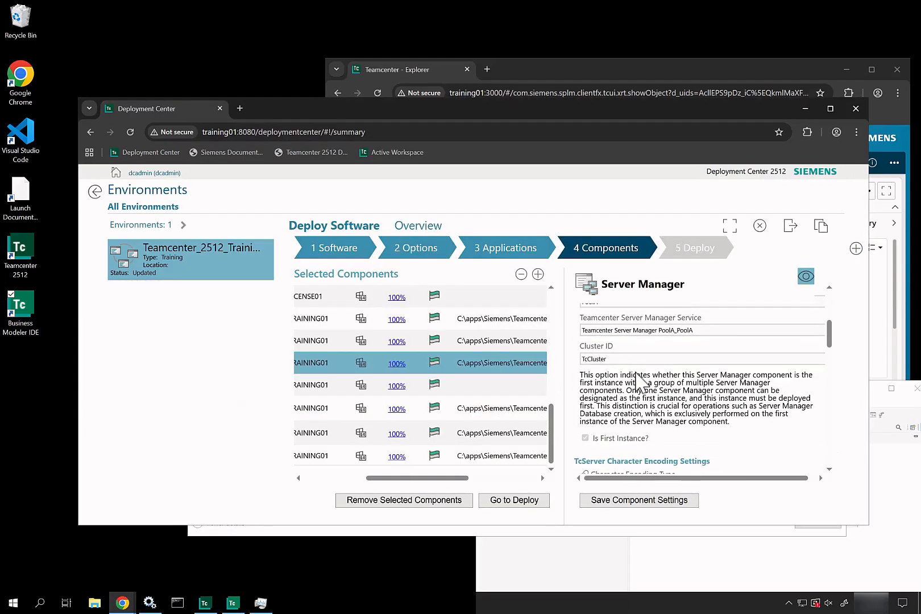
scroll(641, 383, "down", 6)
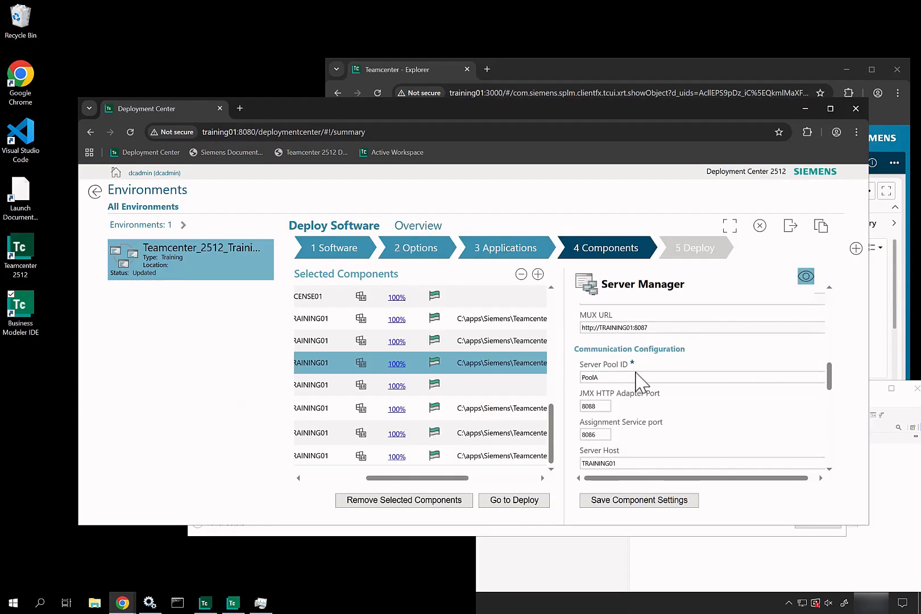
scroll(641, 383, "down", 3)
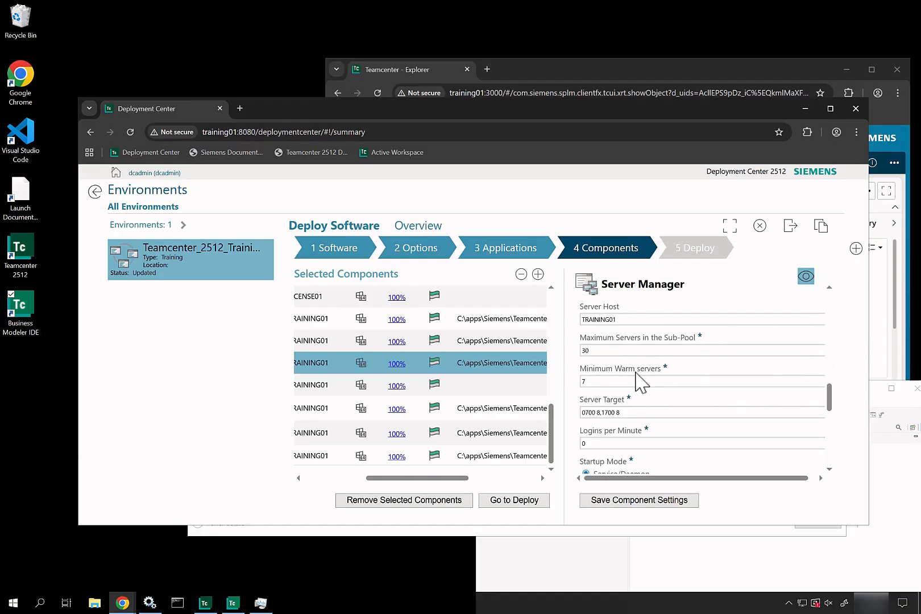
left_click_drag(600, 389, 643, 406)
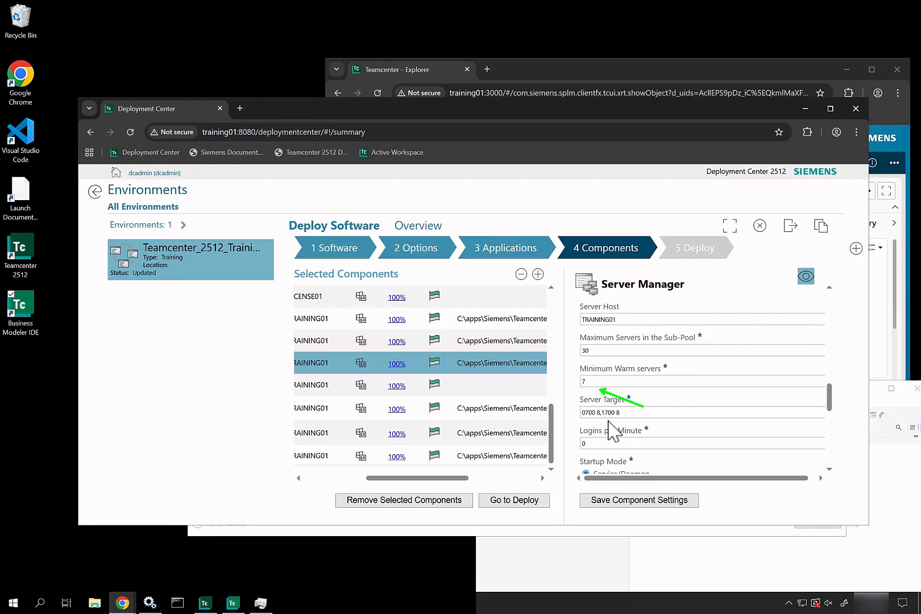
left_click_drag(576, 405, 631, 421)
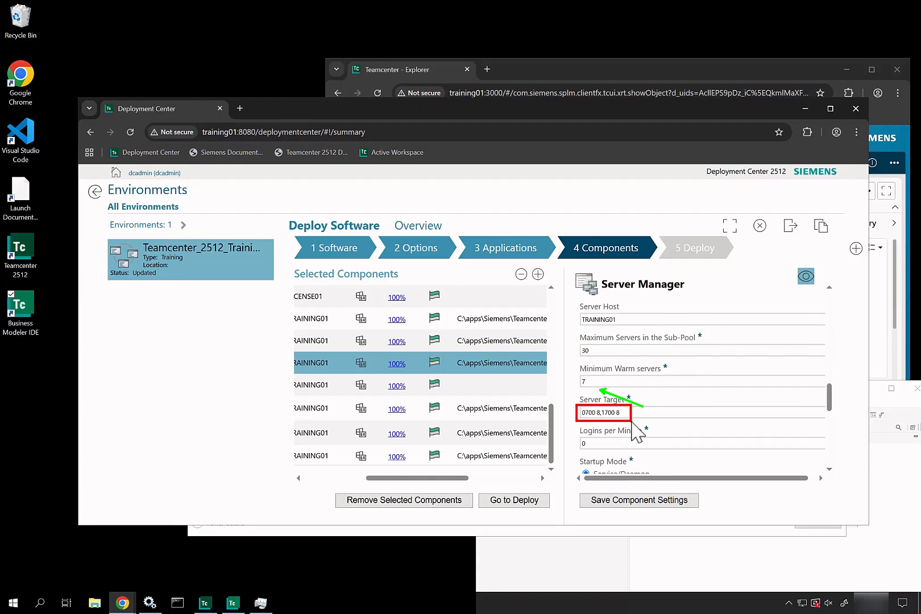
key("Escape")
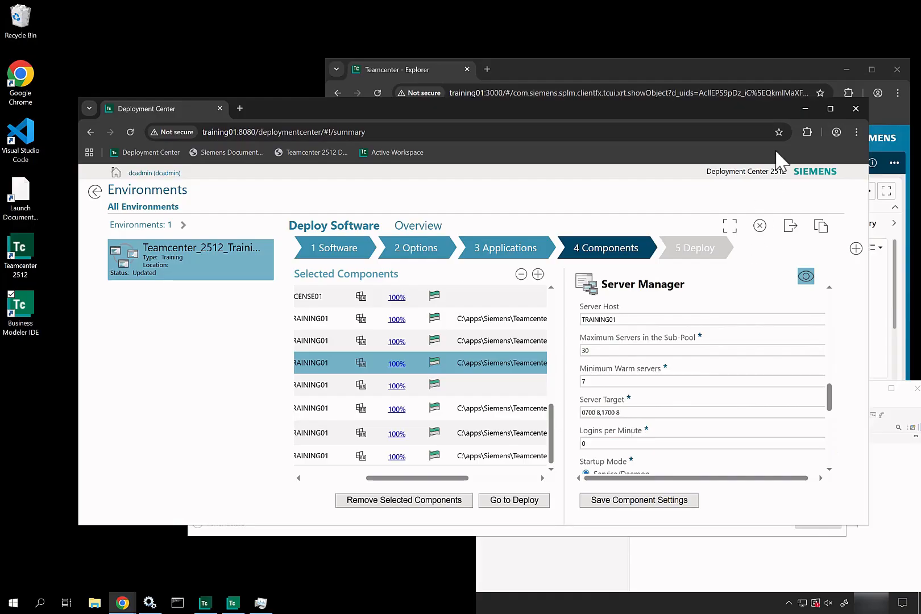
left_click(131, 132)
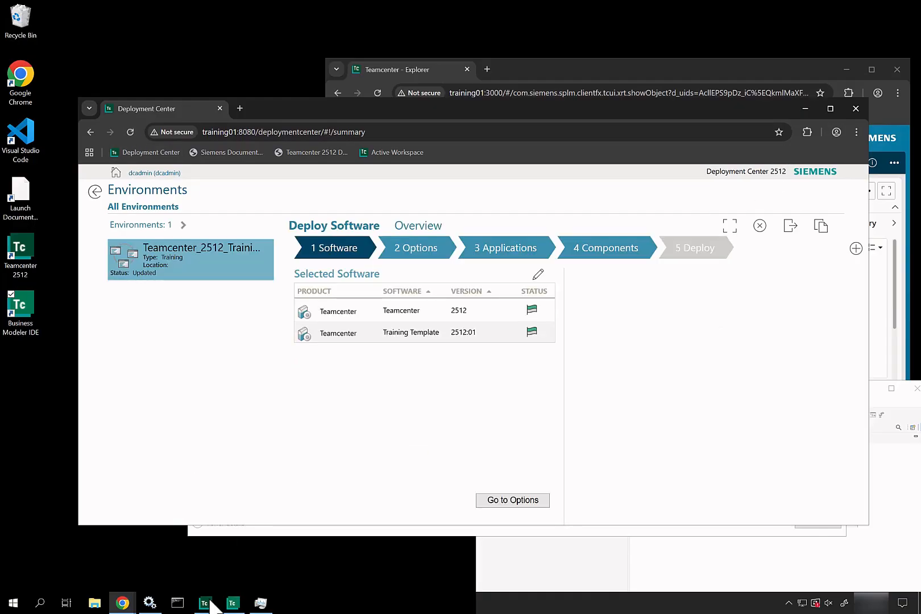
Stop the Teamcenter Server Manager PoolA_PoolA service in Windows Services.
left_click(159, 610)
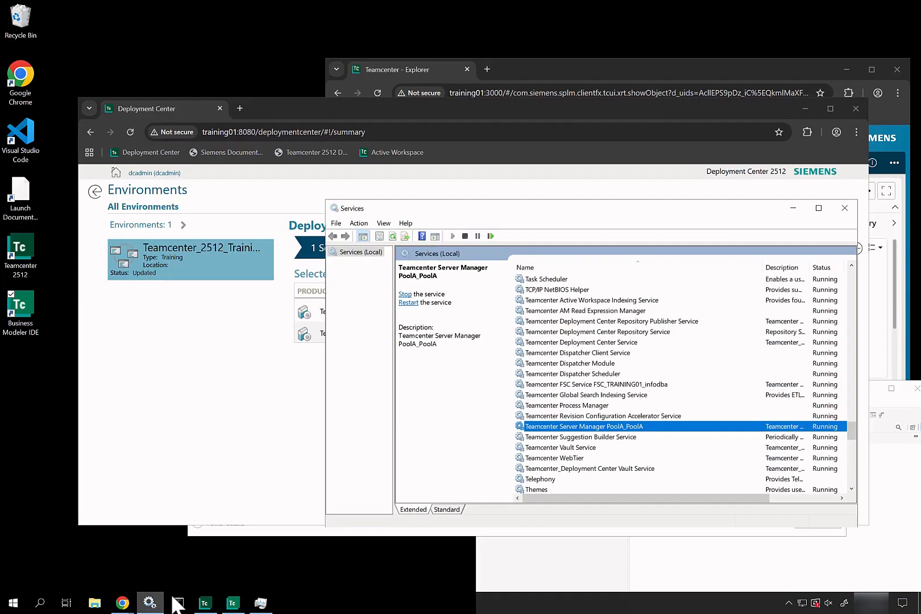
right_click(560, 431)
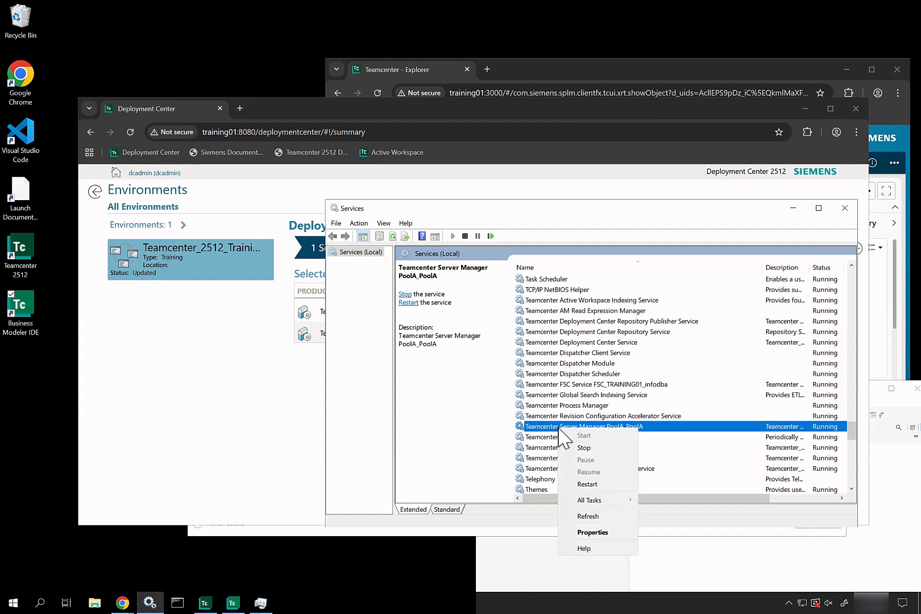
left_click(585, 454)
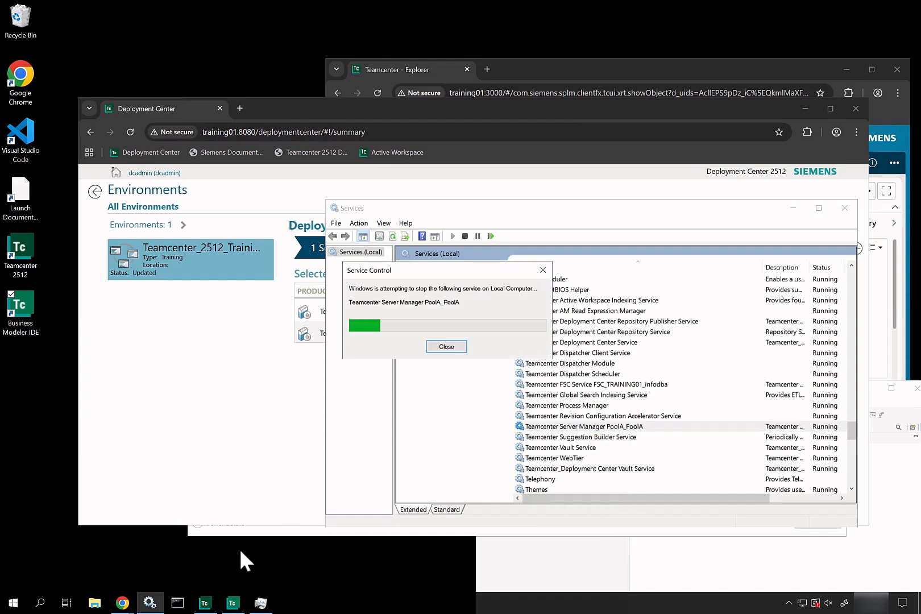
Check the single remaining tcserver.exe process in Task Manager's Details list.
left_click(260, 602)
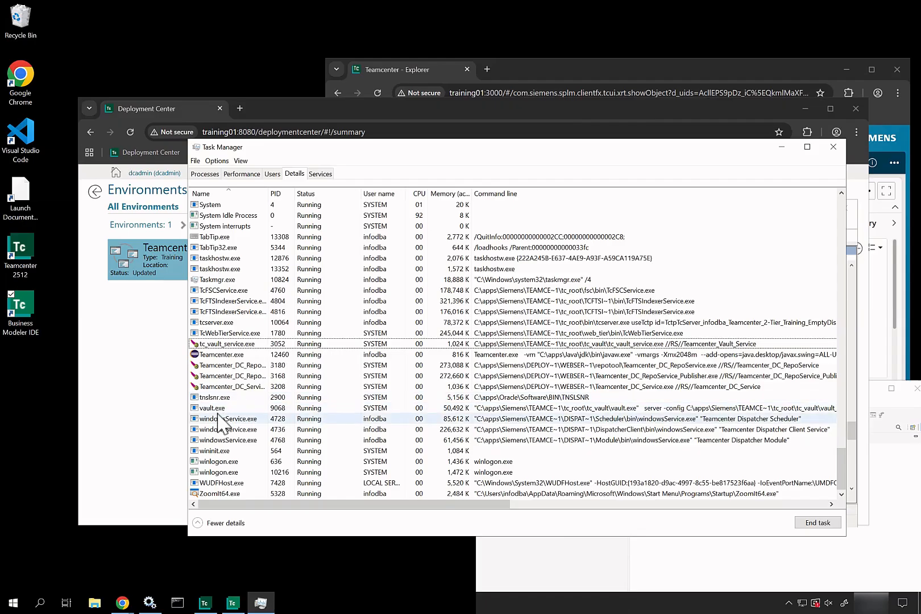
left_click(220, 325)
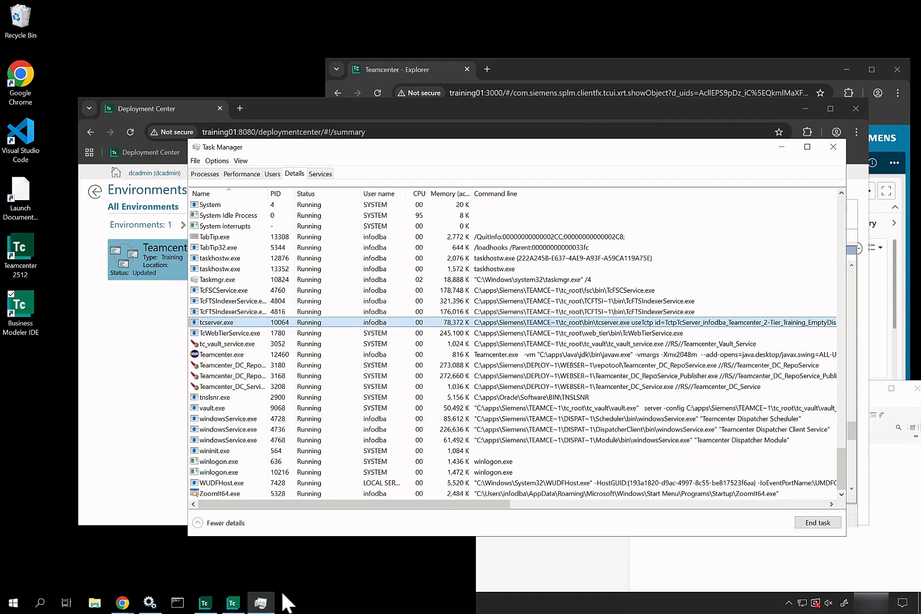
left_click(241, 602)
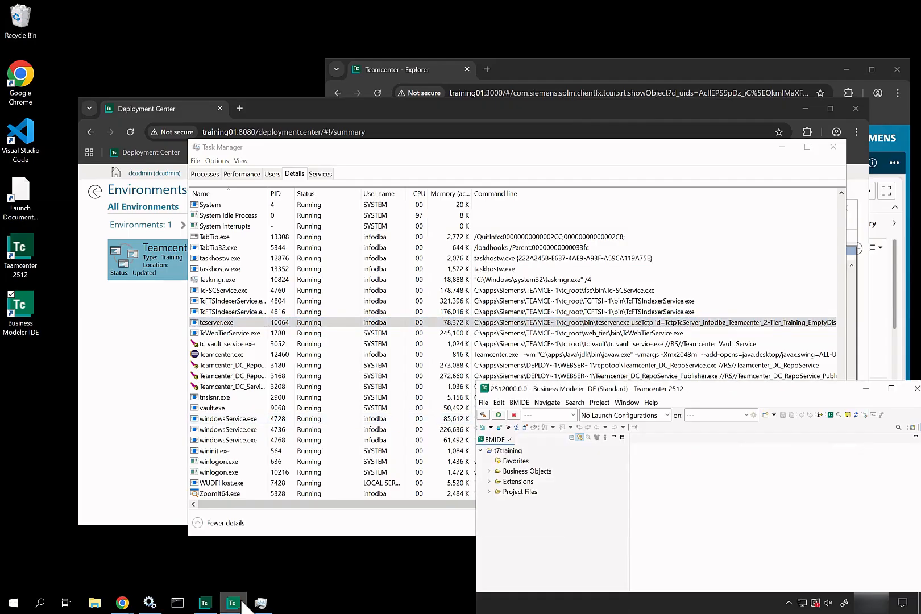
Expand 000076-Test Customer Part 02 and view the 000076/A;1 revision's summary.
left_click(205, 603)
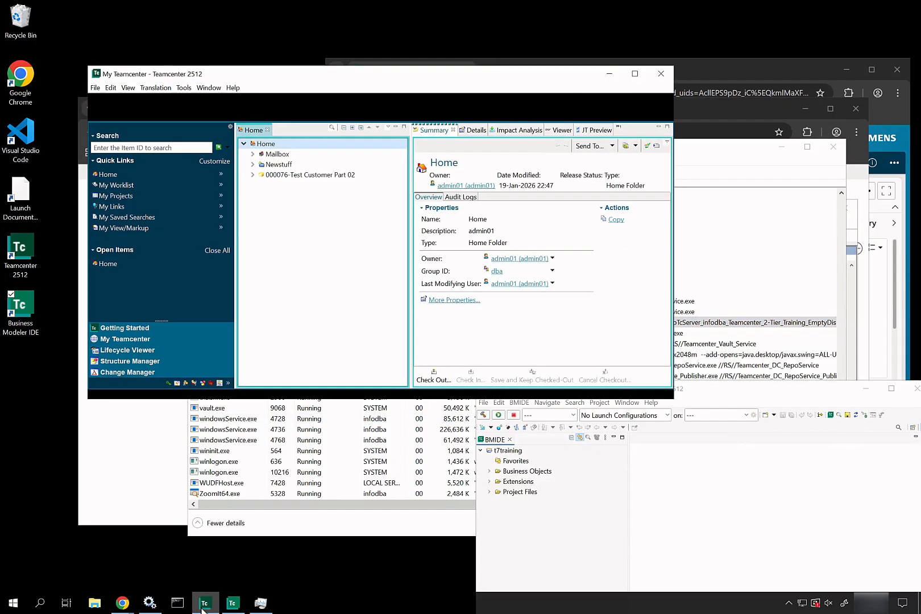
left_click(253, 175)
left_click(286, 187)
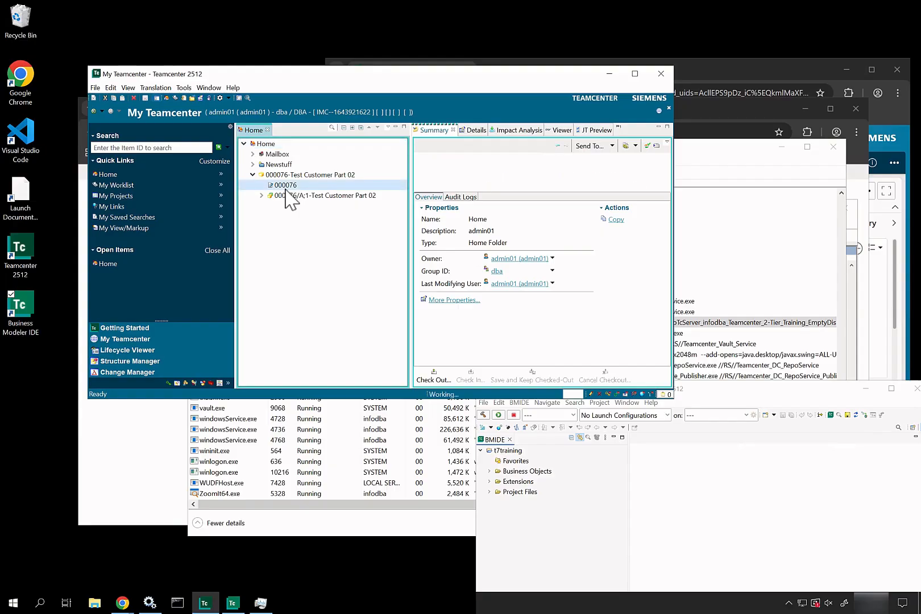
left_click(286, 196)
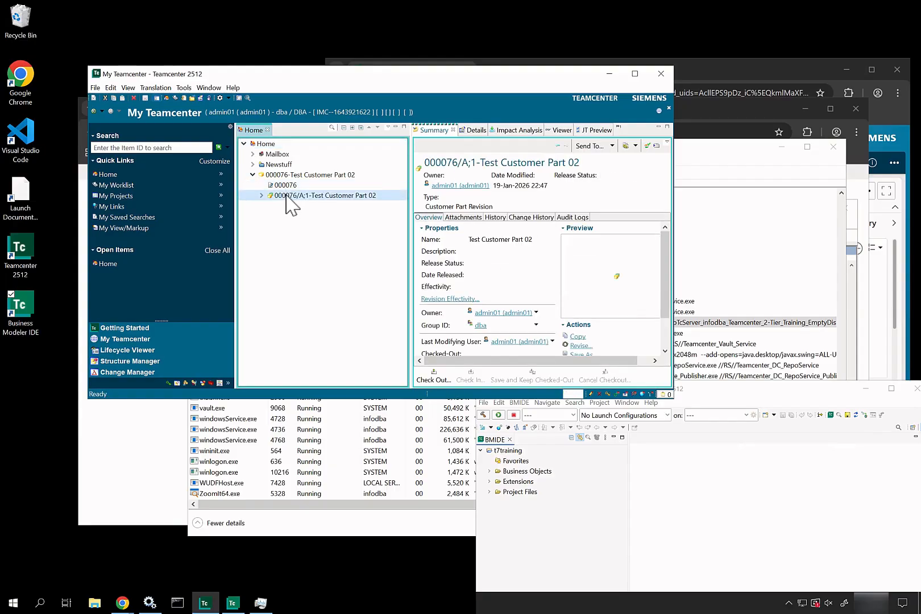
Exit the Teamcenter rich client via File > Exit and confirm.
left_click(95, 88)
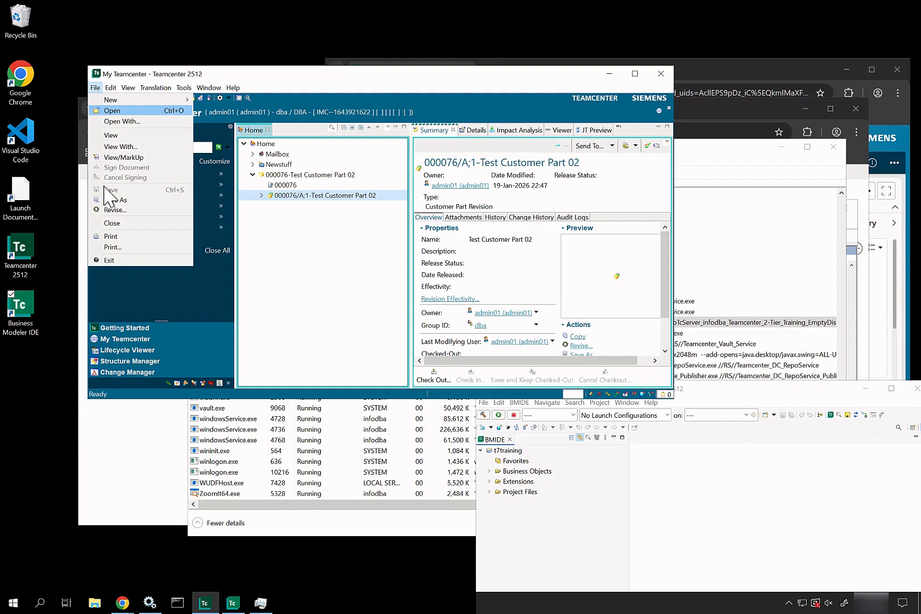
left_click(114, 261)
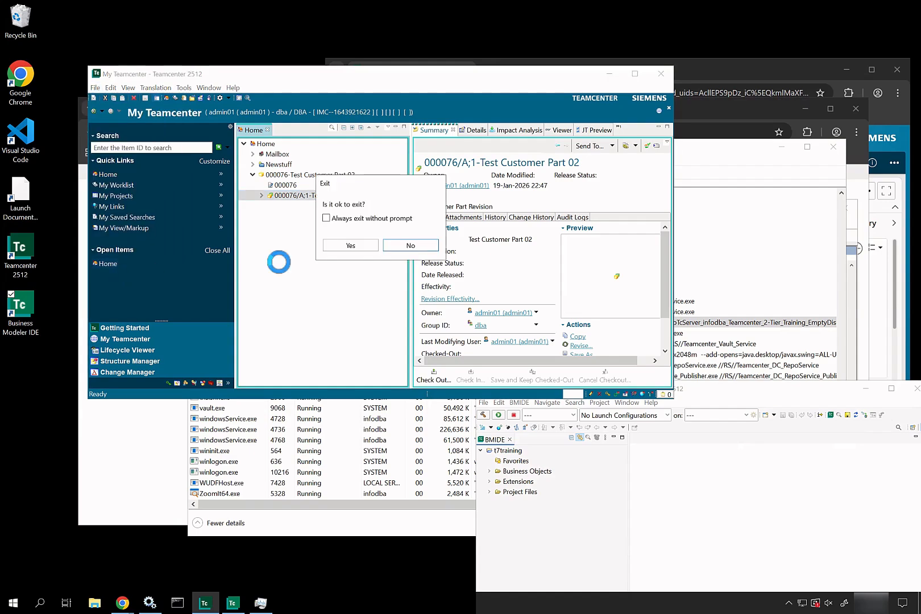
left_click(351, 246)
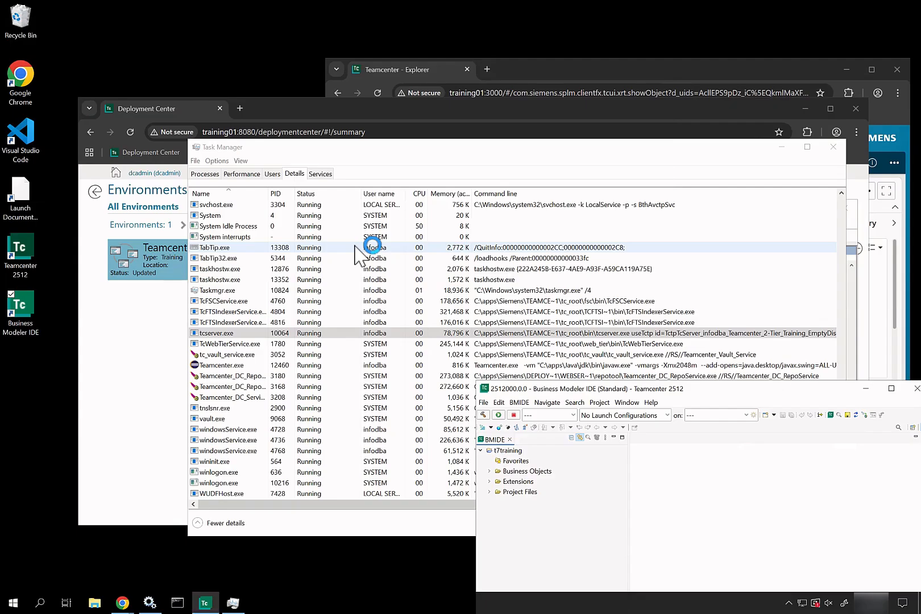
Jump Task Manager's Details list to the java.exe processes.
left_click(219, 344)
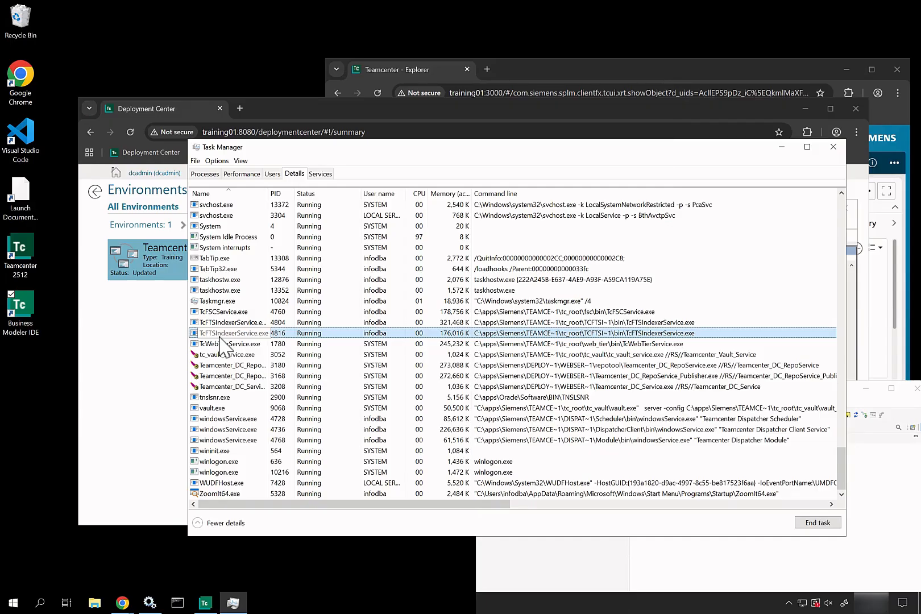
key("j")
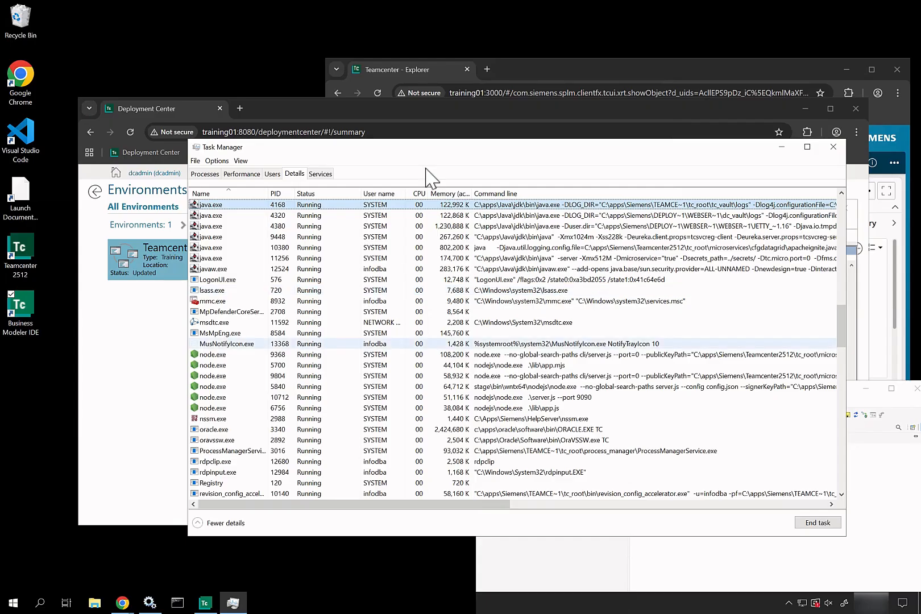
Open the 4 Components step and scroll to show Server Manager, Web Tier and others at 100% installed.
left_click(781, 148)
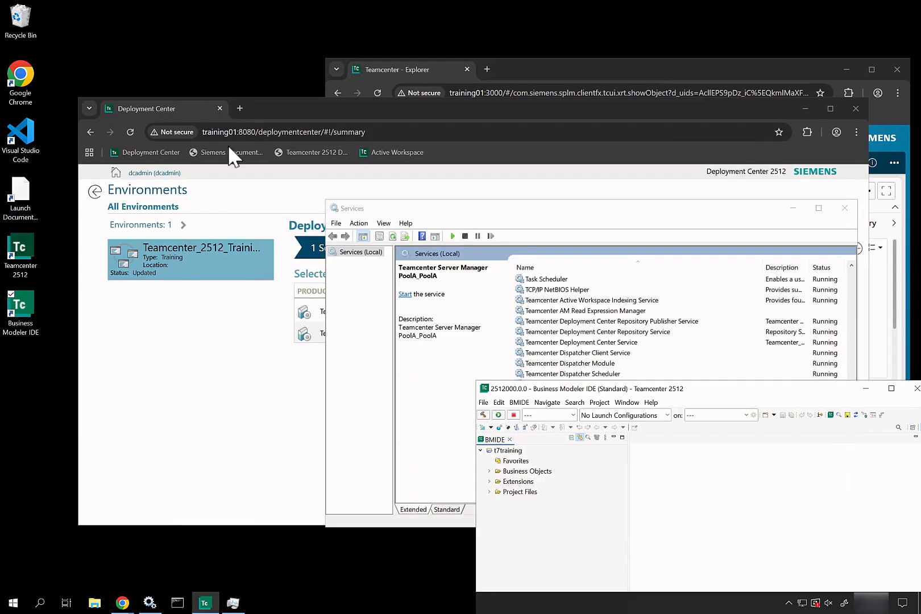
left_click(126, 133)
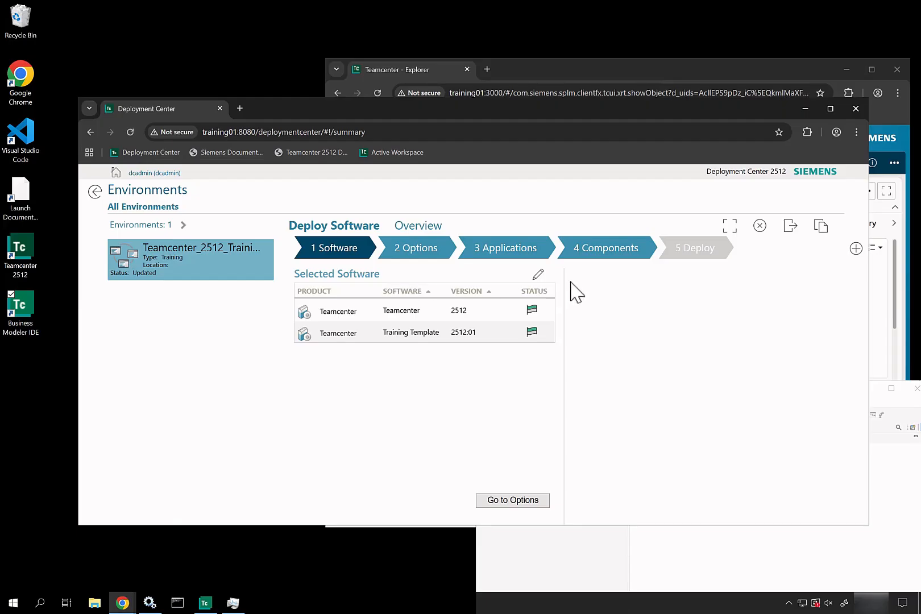
left_click(612, 252)
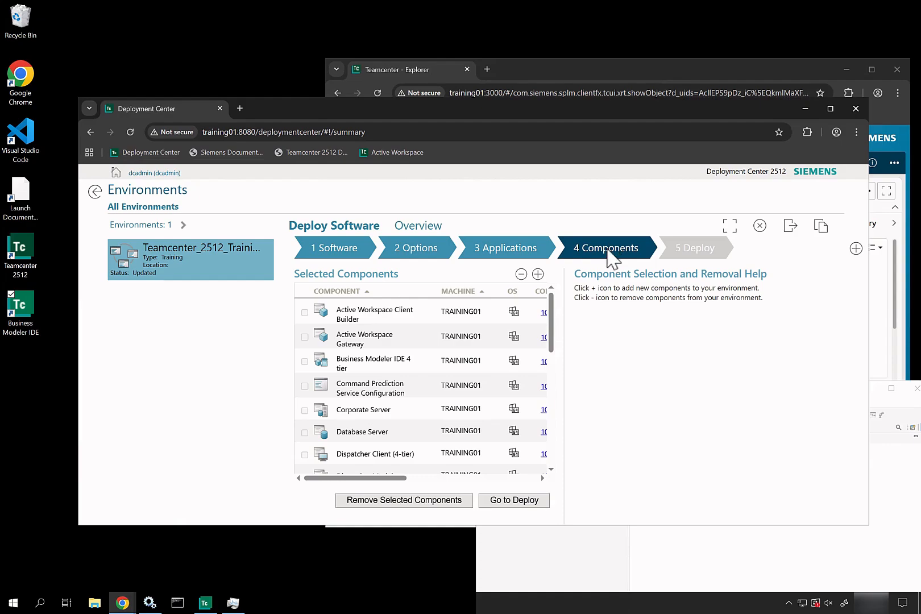
scroll(391, 405, "down", 5)
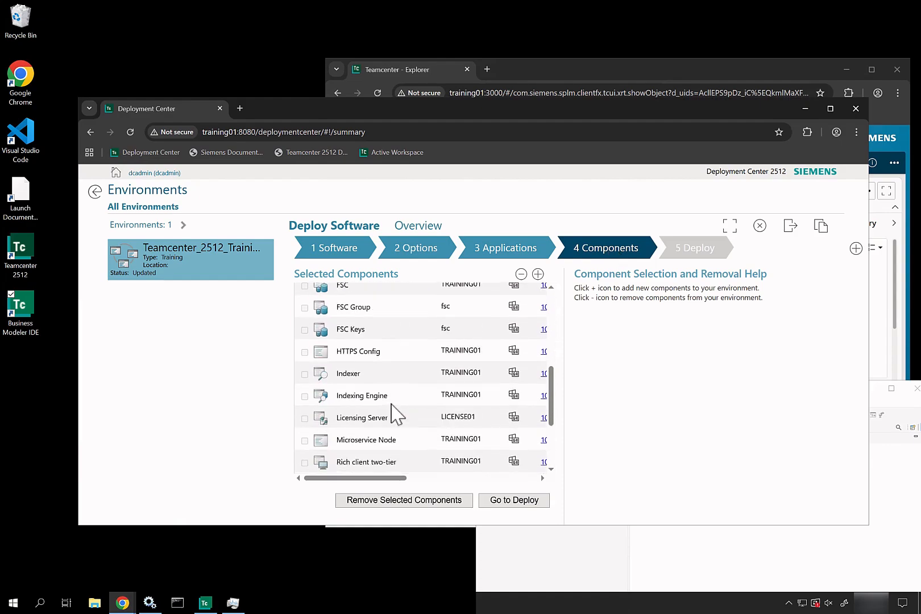
scroll(392, 405, "down", 2)
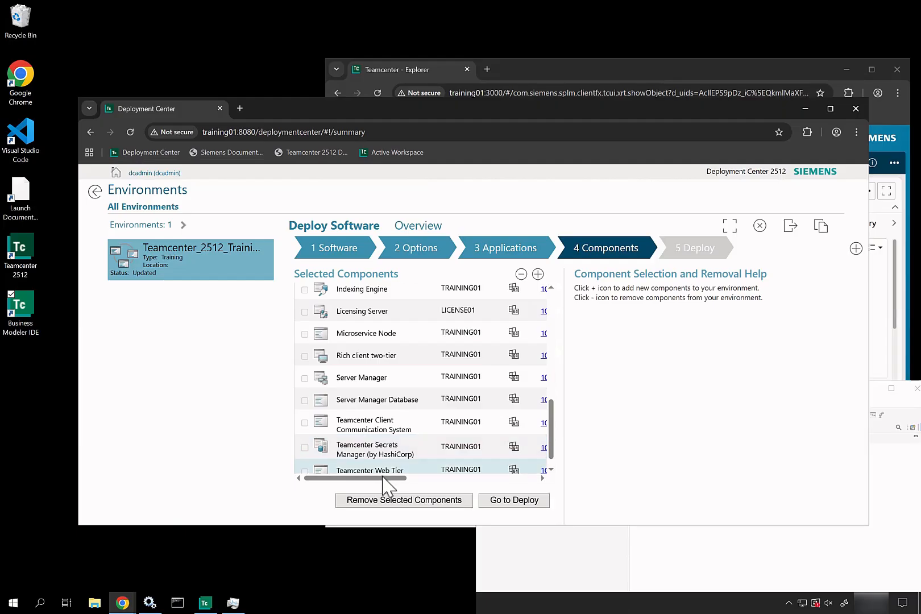
left_click_drag(385, 477, 449, 478)
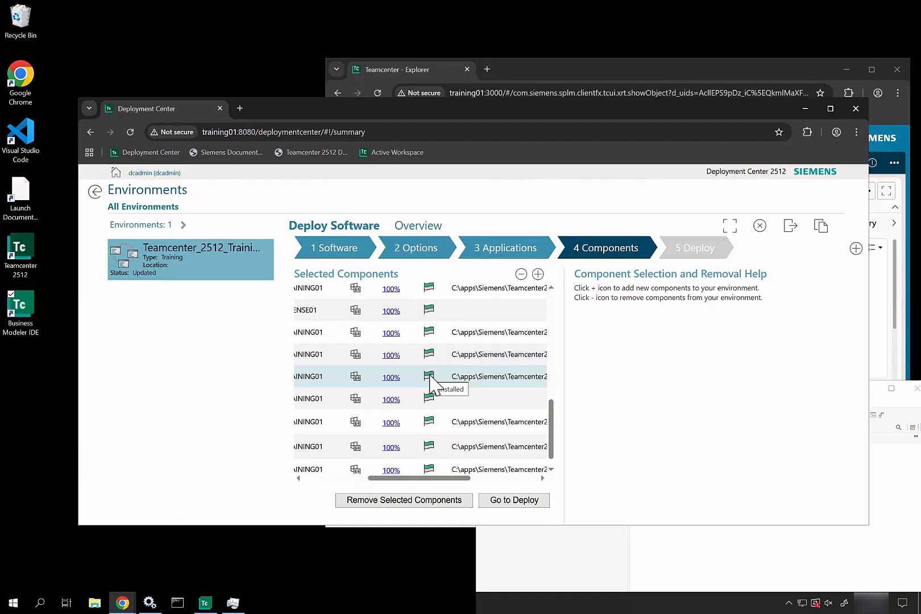
Log in to Active Workspace as the administrator and mark the no-server-assignment error.
left_click(240, 108)
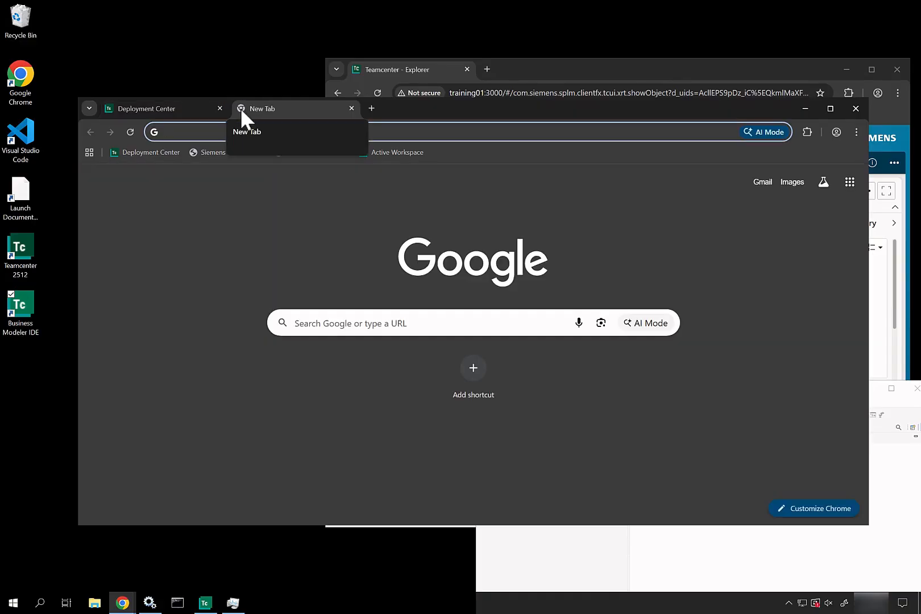
left_click(421, 154)
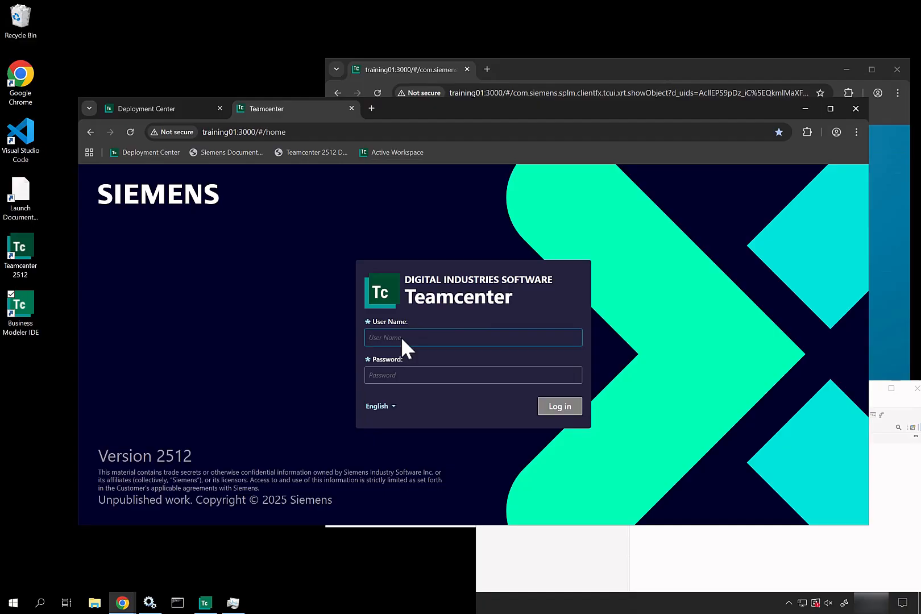
type("admin01")
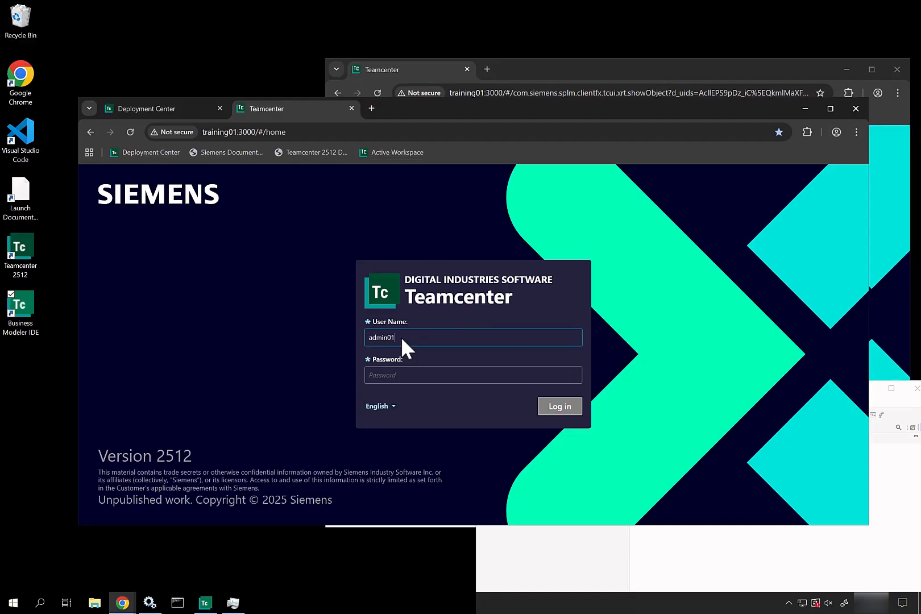
key("Tab")
type("admin01")
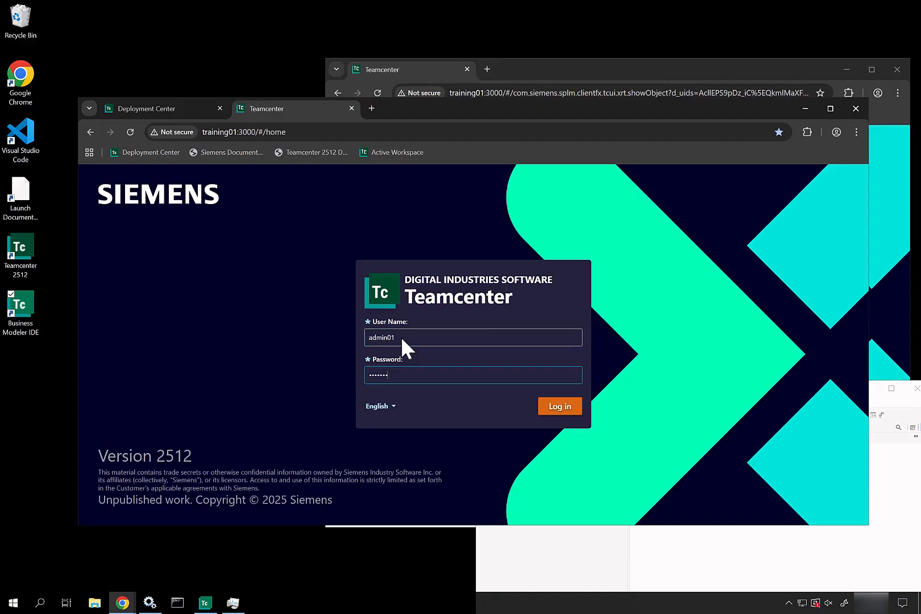
key("Return")
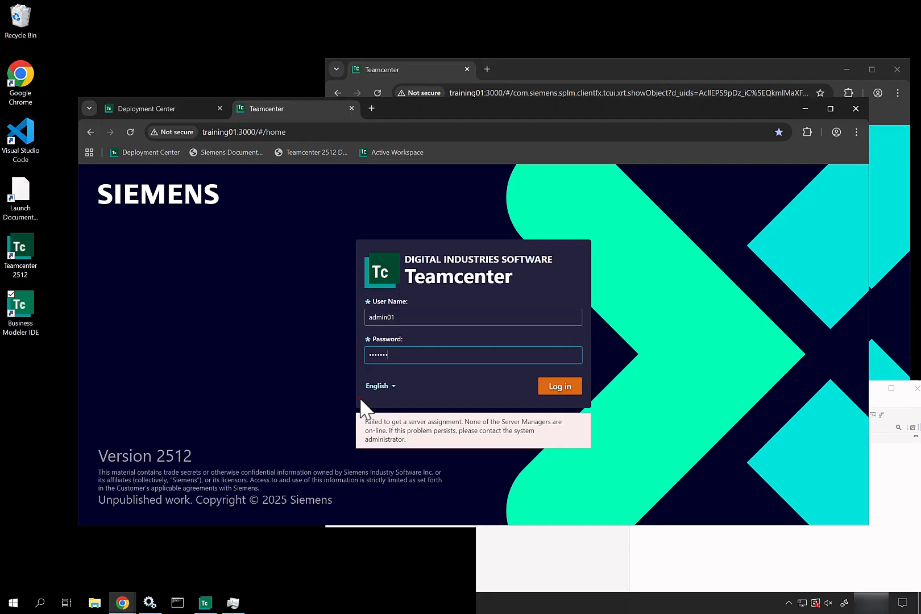
mouse_move(347, 405)
left_mouse_down()
mouse_move(579, 446)
mouse_move(597, 461)
left_mouse_up()
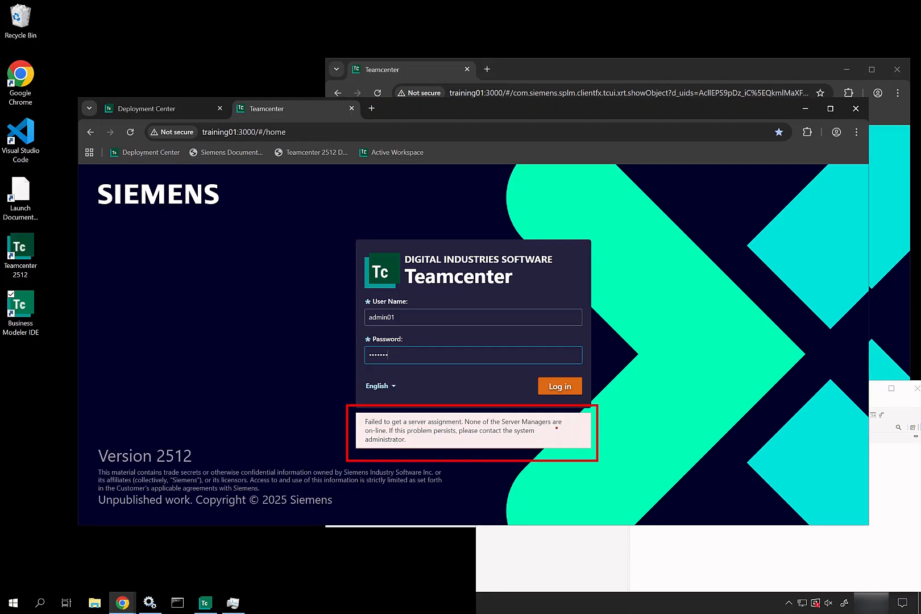
left_click_drag(555, 428, 613, 456)
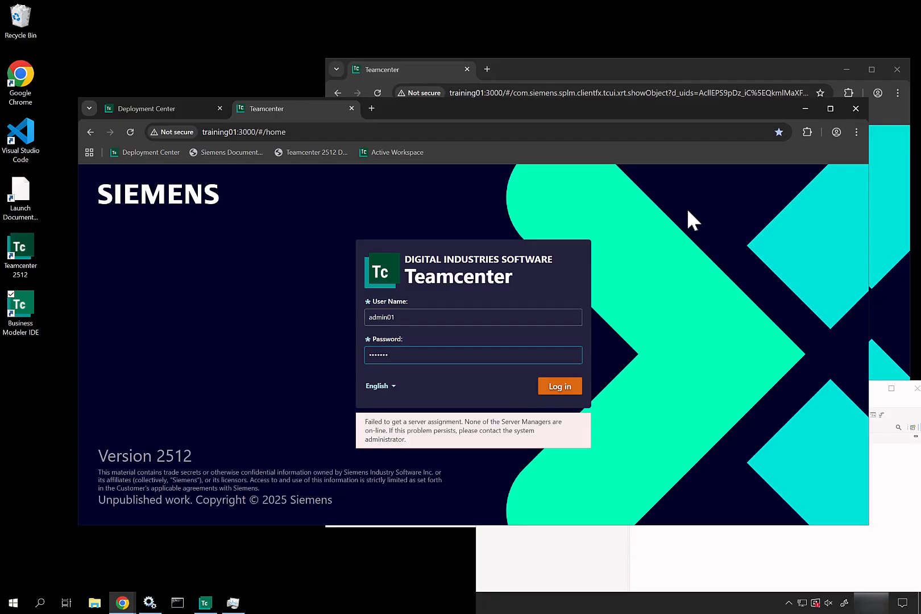
Launch the Teamcenter 2512 Command Prompt as administrator and center its window.
left_click(802, 108)
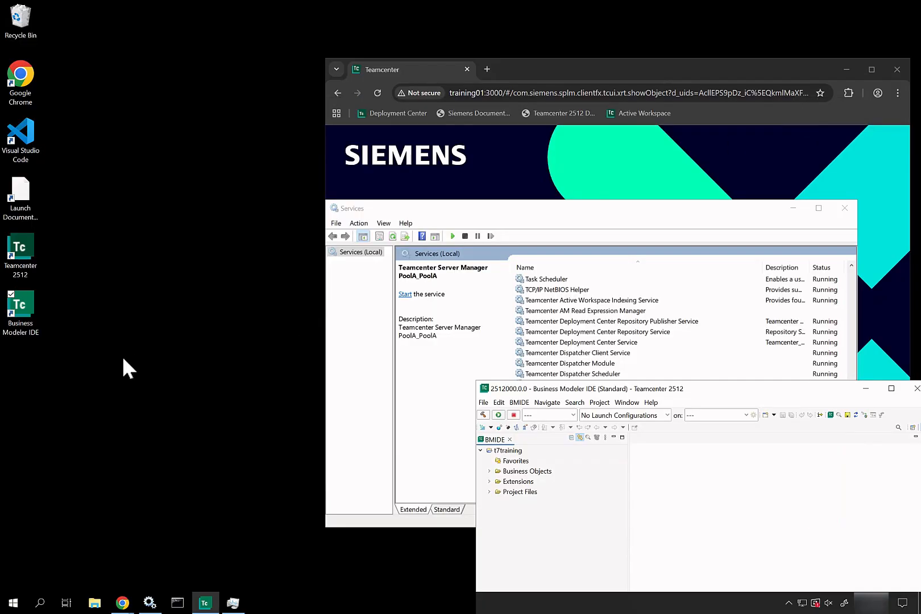
left_click(13, 602)
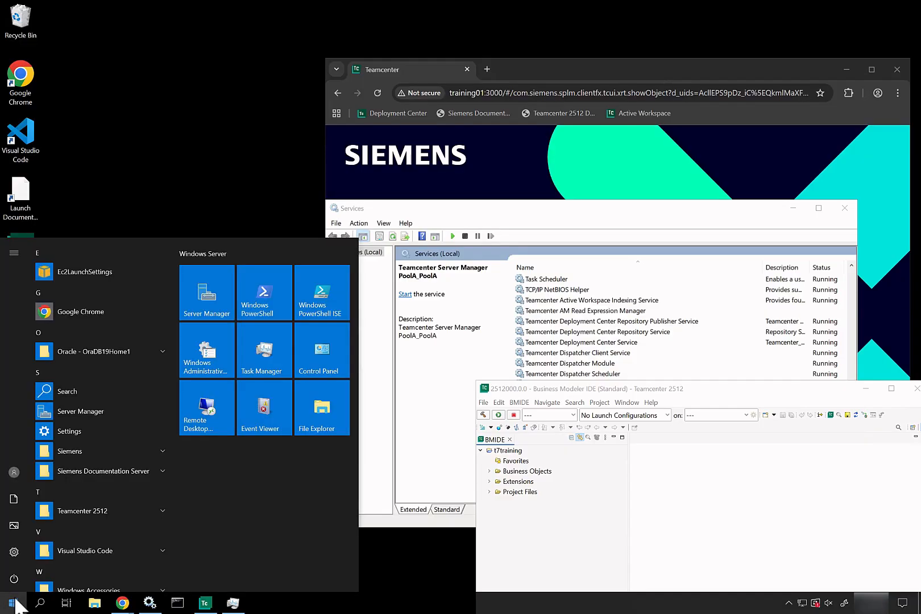
scroll(105, 424, "down", 3)
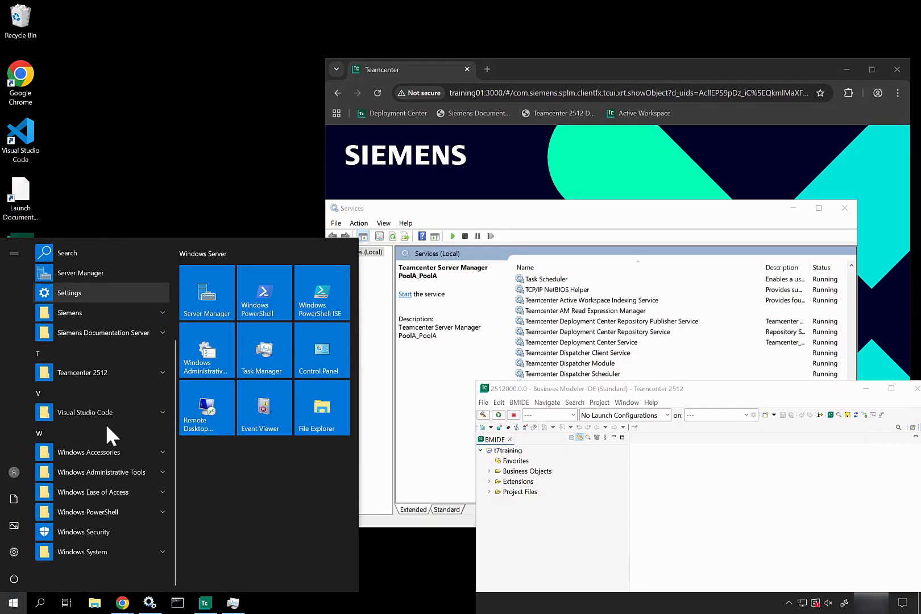
left_click(133, 375)
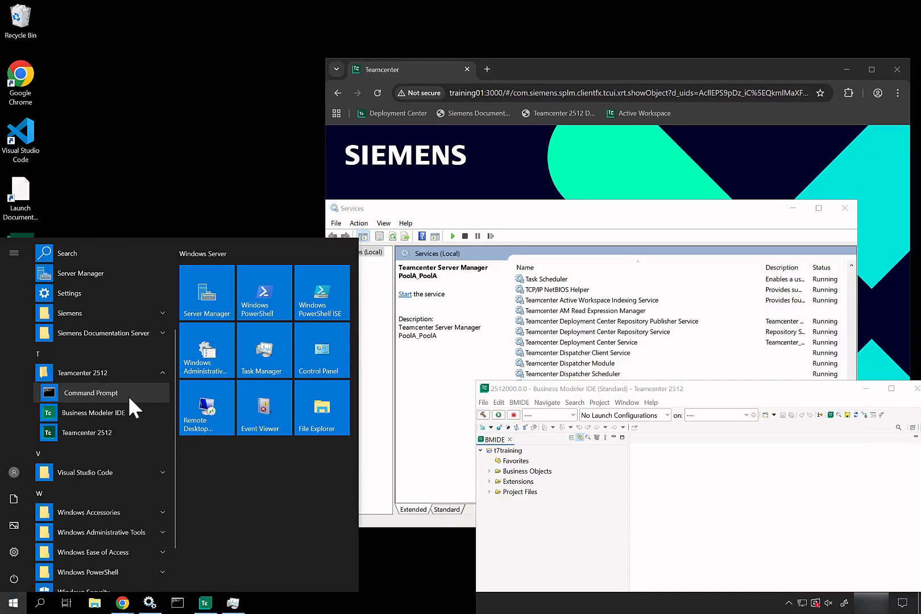
right_click(128, 395)
right_click(116, 391)
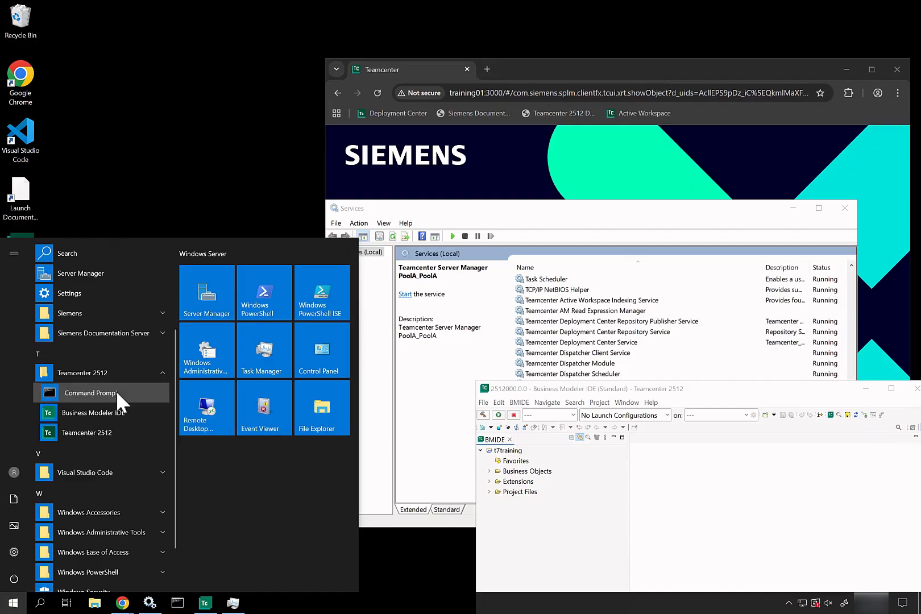
mouse_move(158, 419)
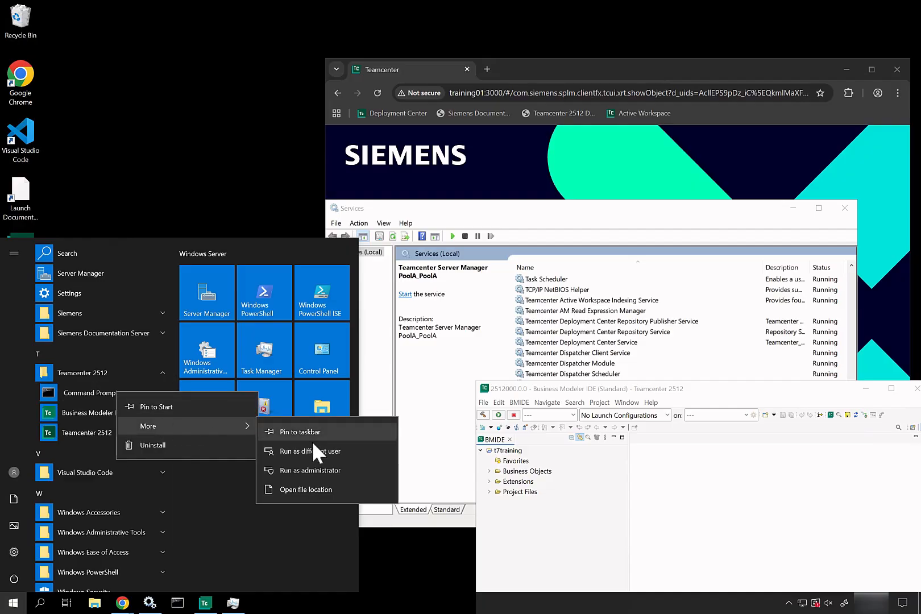
left_click(315, 467)
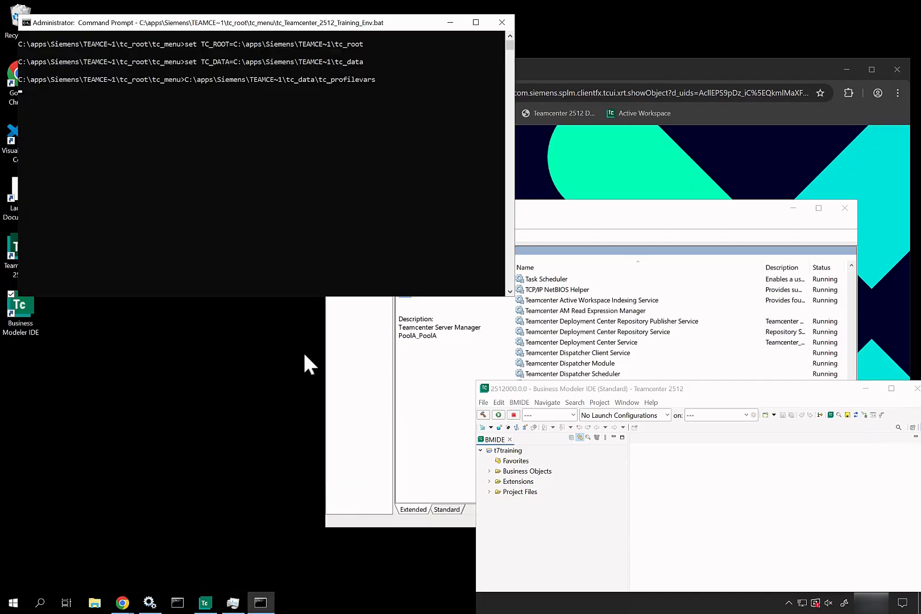
left_click_drag(309, 20, 434, 178)
Run install -ayt, which reports the site already installed, and begin the list command.
type("instal")
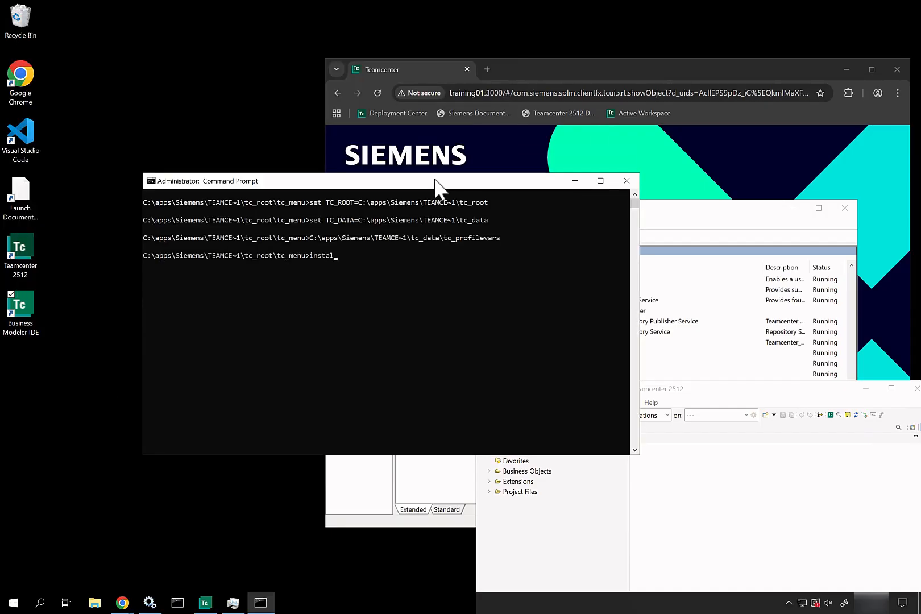
type("l -ayt")
key("Return")
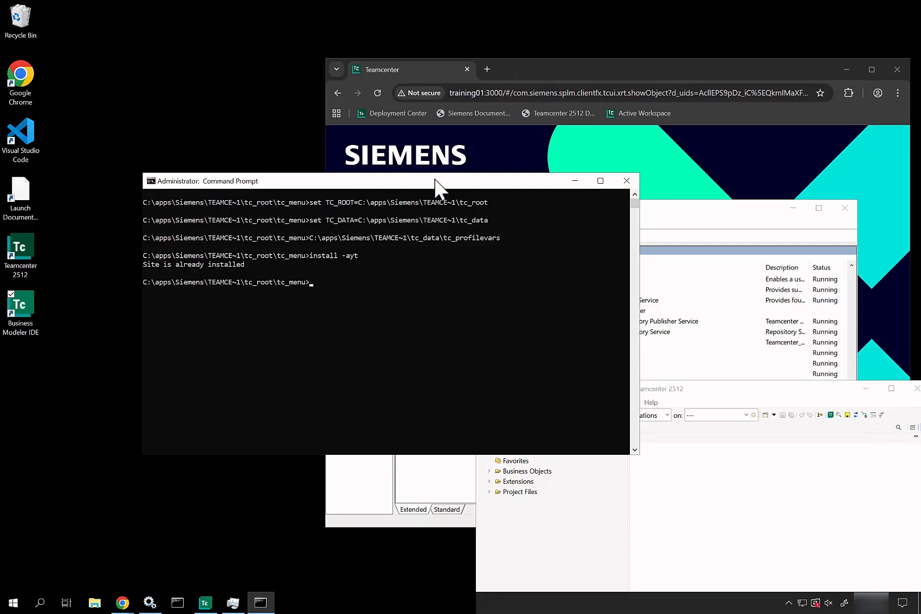
type("list_user")
Run list_users, correcting list_user, to list three infodba logins on WORKGROUP\TRAINING01.
key("Return")
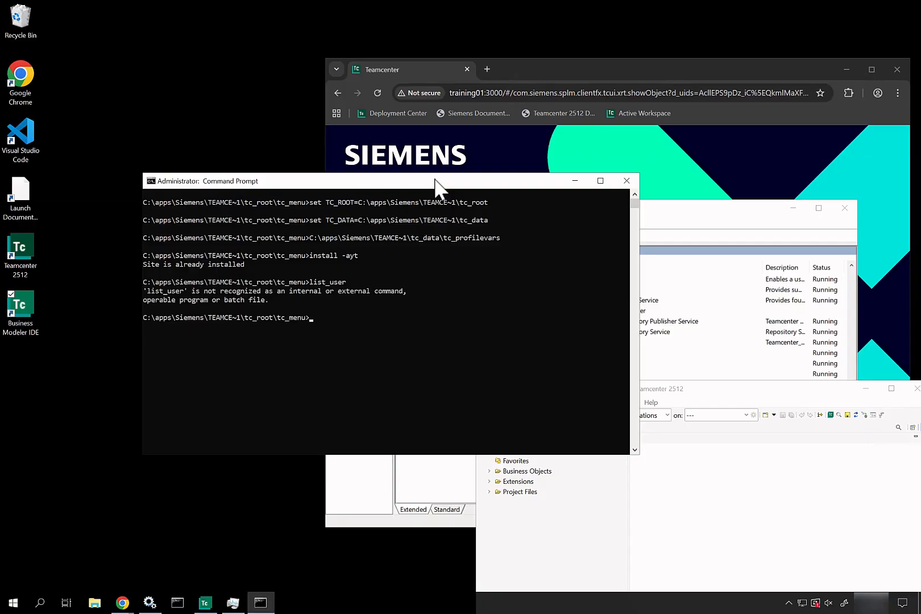
key("Up")
type("s")
key("Return")
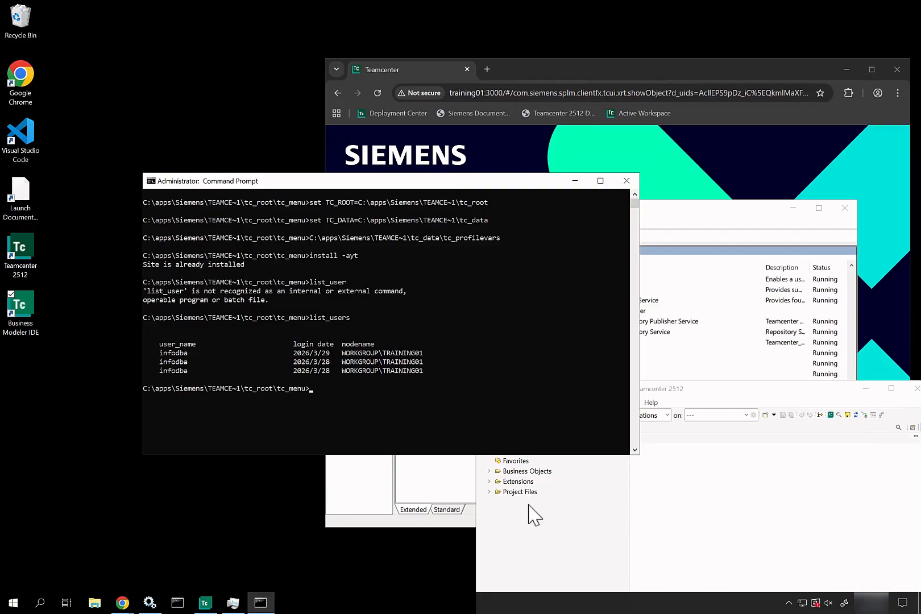
Add a hide display rule to ItemRevision and browse for its Accessor Name.
left_click(713, 523)
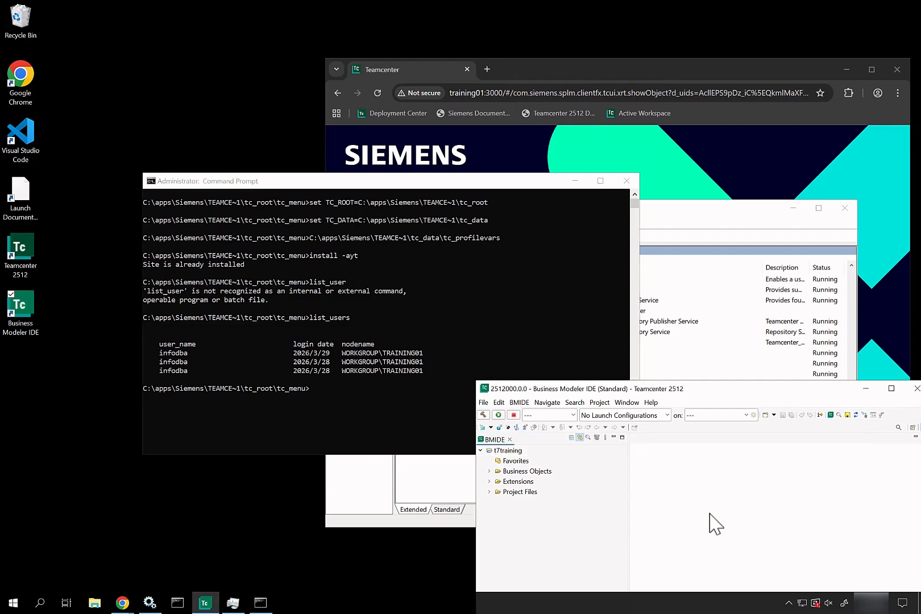
left_click_drag(717, 395, 428, 135)
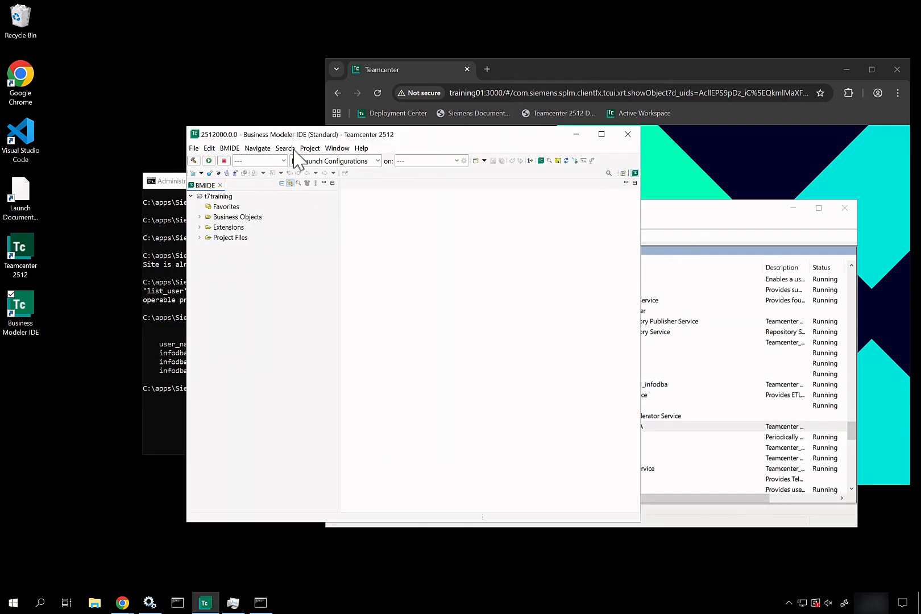
left_click(200, 217)
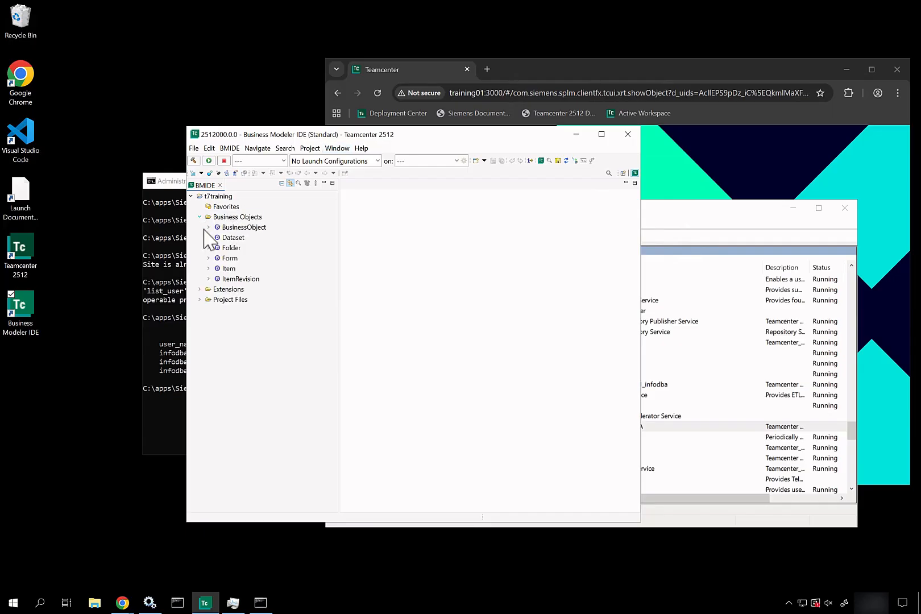
double_click(227, 279)
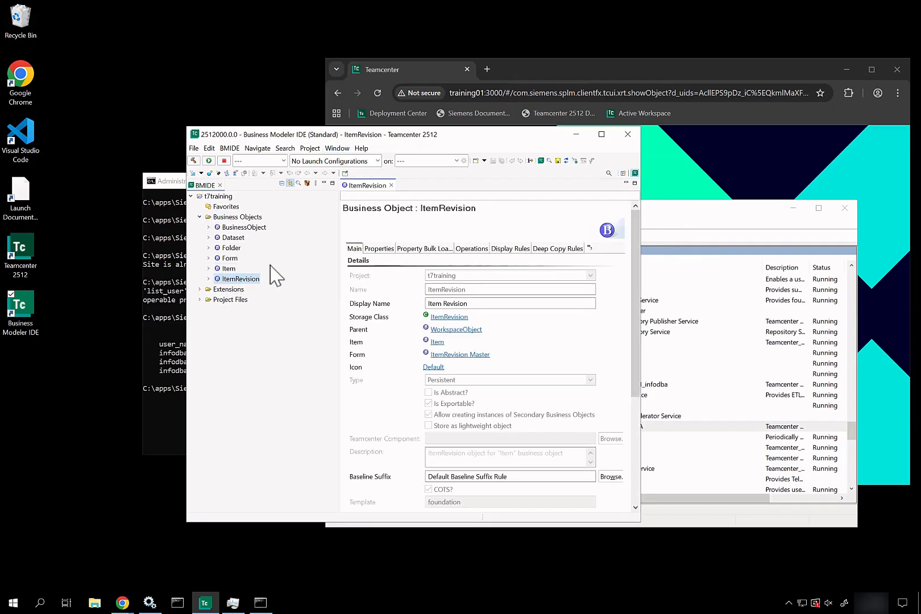
left_click(506, 250)
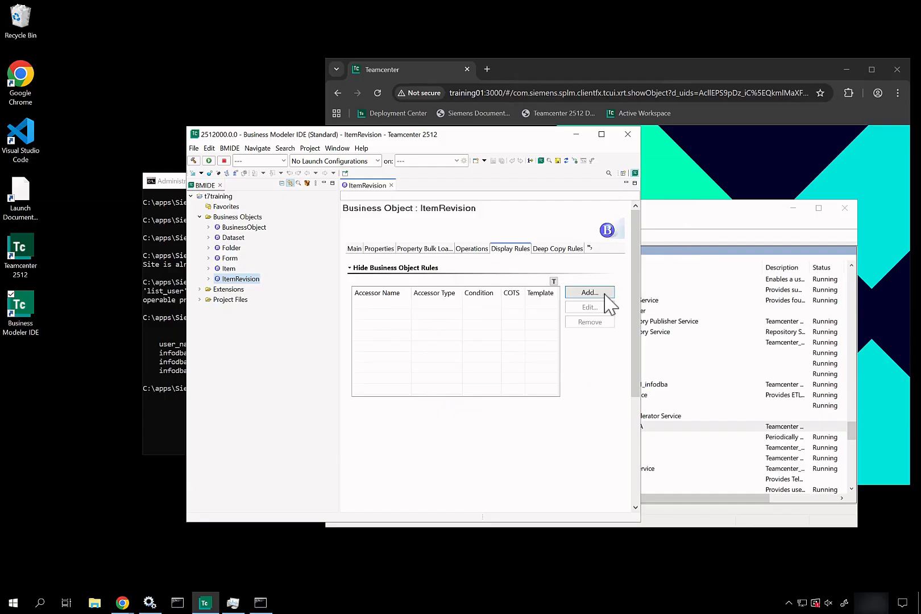
left_click(604, 293)
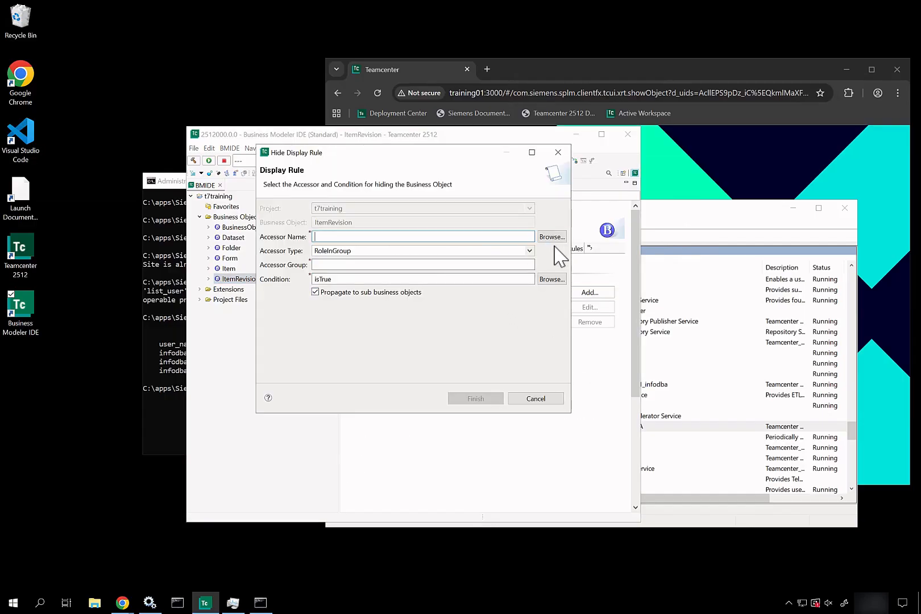
left_click(556, 238)
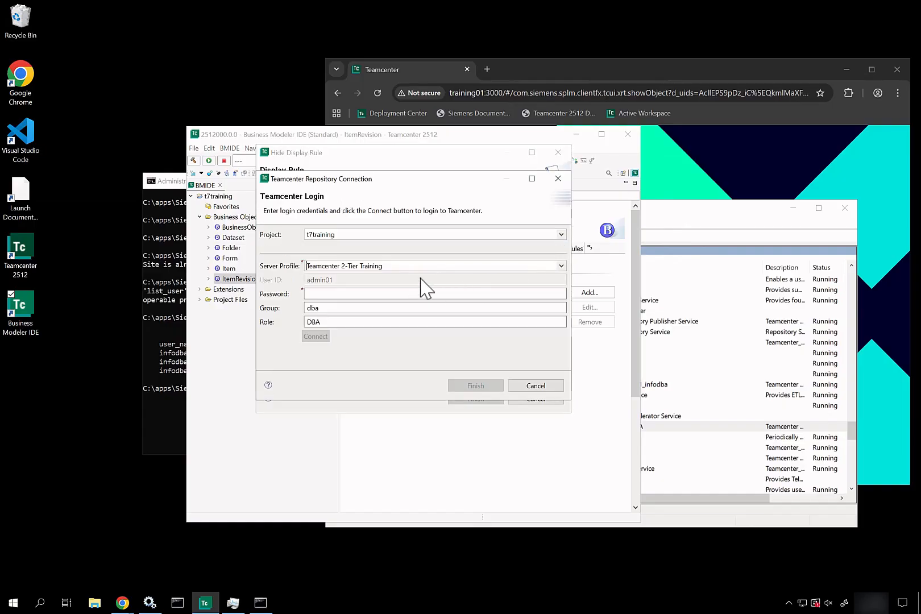
Try connecting with the TcWeb1 server profile and dismiss the no-Server-Managers error.
left_click(400, 265)
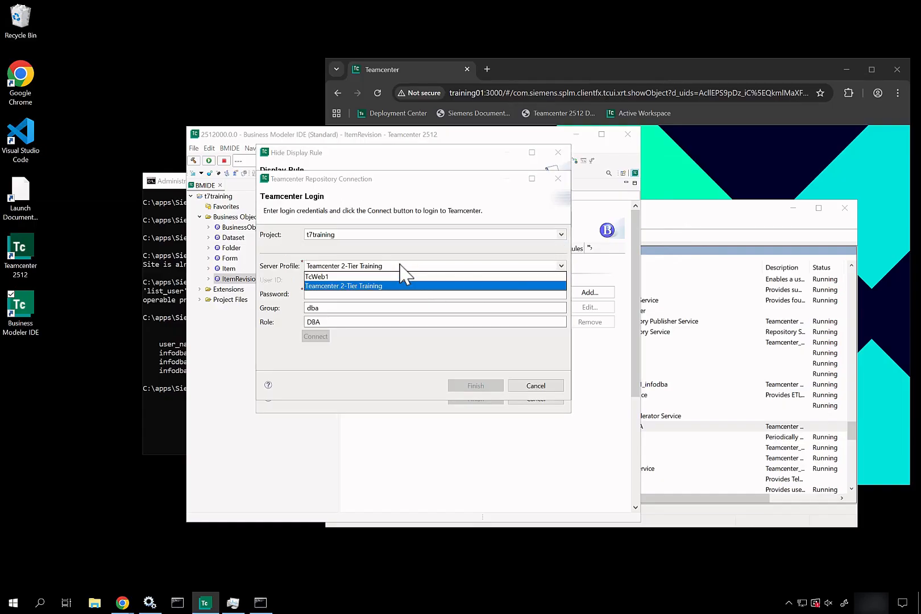
left_click(343, 278)
left_click(340, 294)
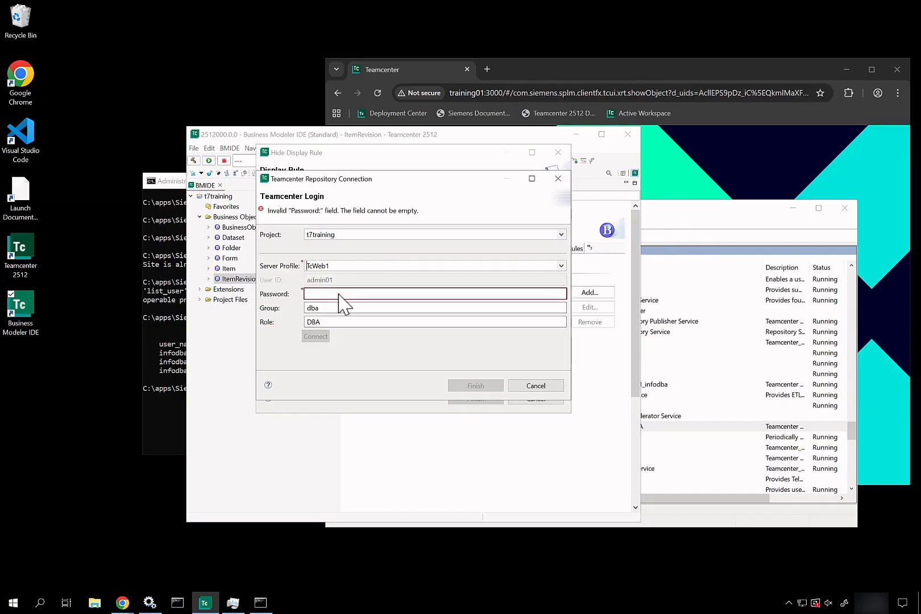
type("*******")
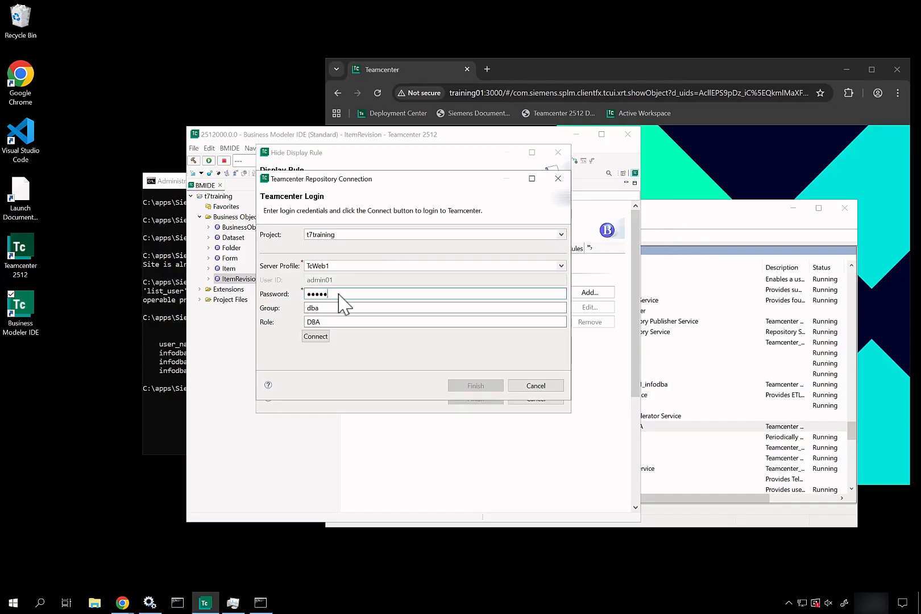
left_click(309, 337)
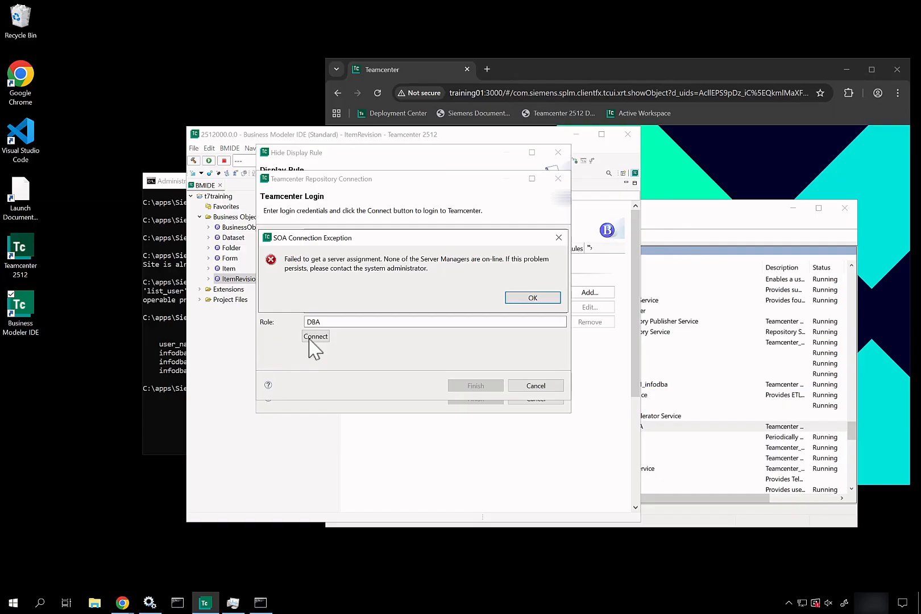
left_click(546, 300)
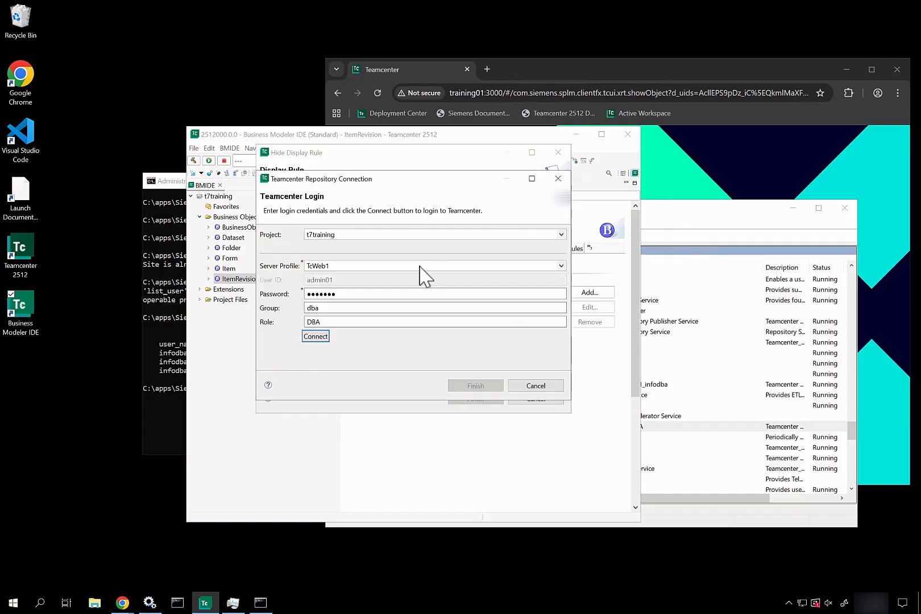
Connect with the Teamcenter 2-Tier Training profile and the password, then open Task Manager.
left_click(414, 233)
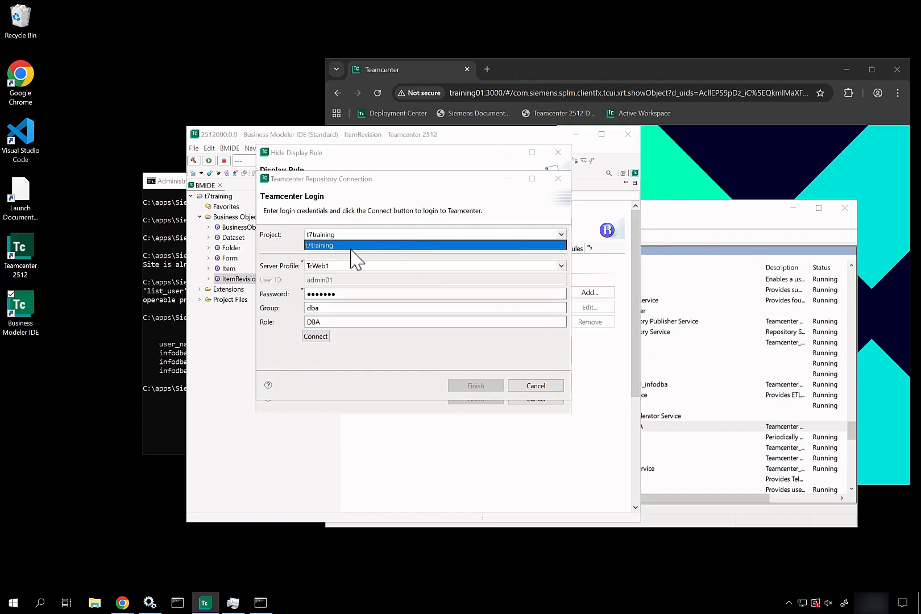
left_click(343, 266)
left_click(324, 286)
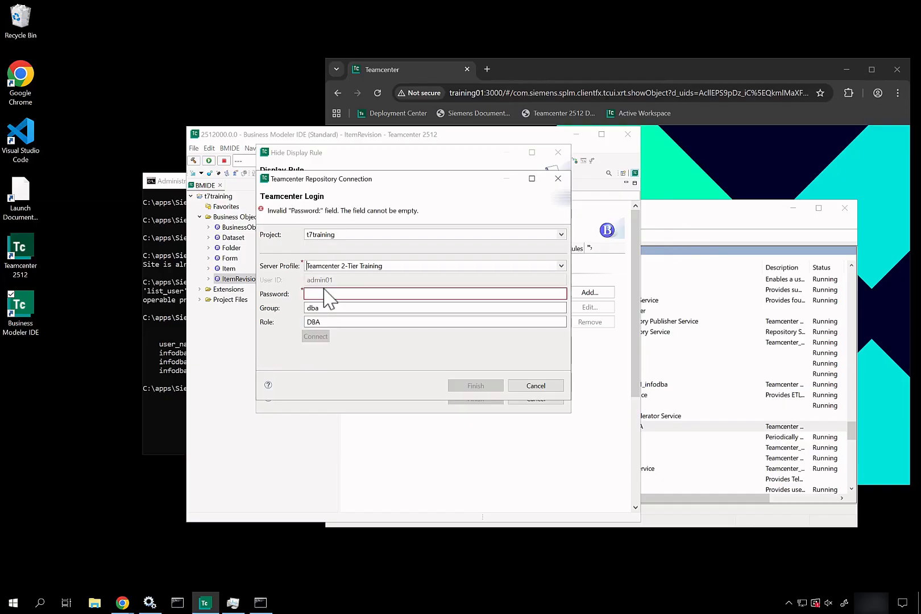
left_click(327, 295)
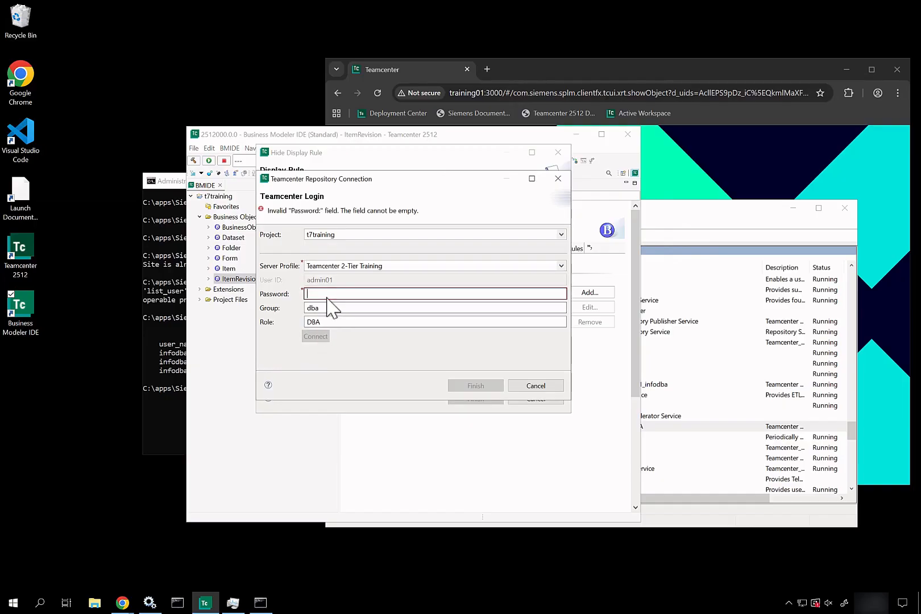
type("admin")
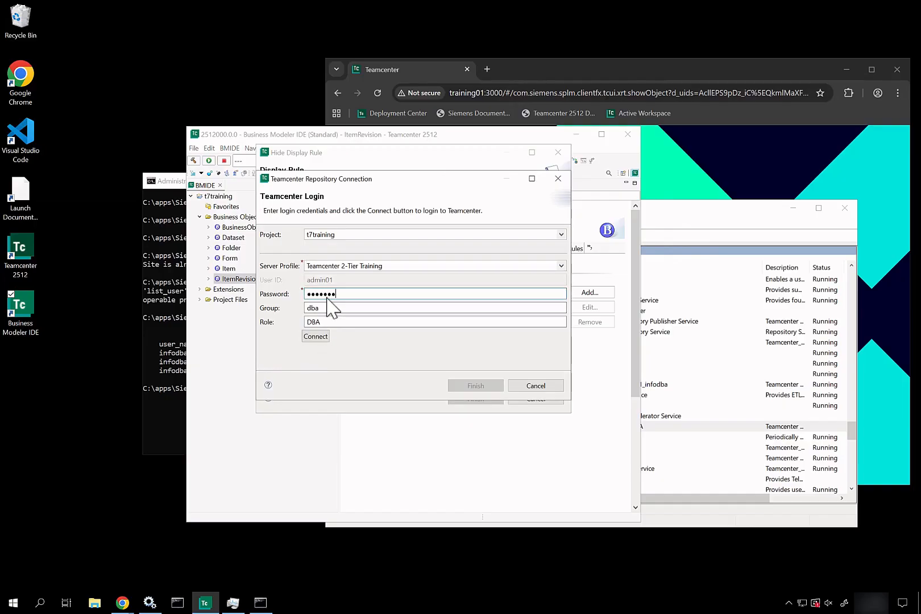
type("01")
left_click(313, 338)
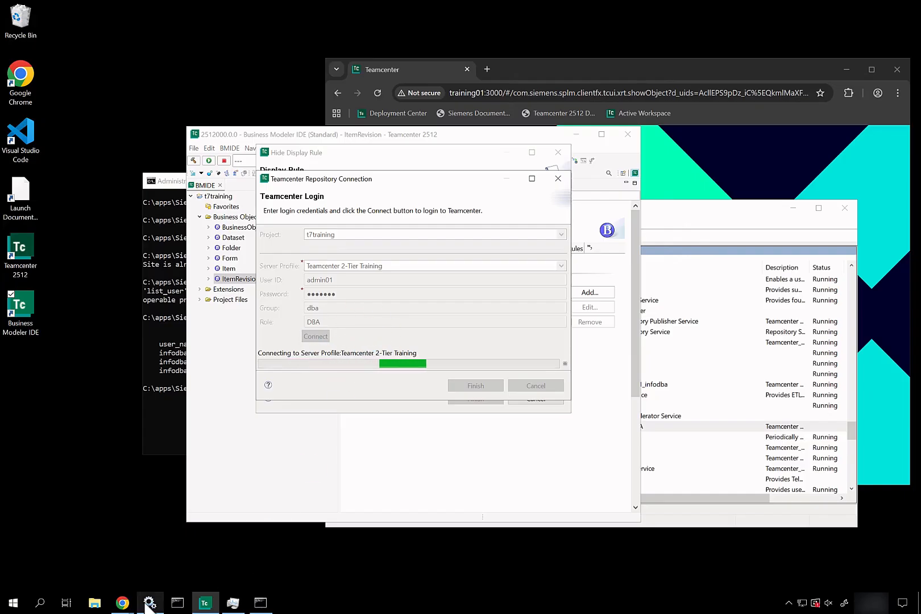
right_click(346, 607)
left_click(386, 545)
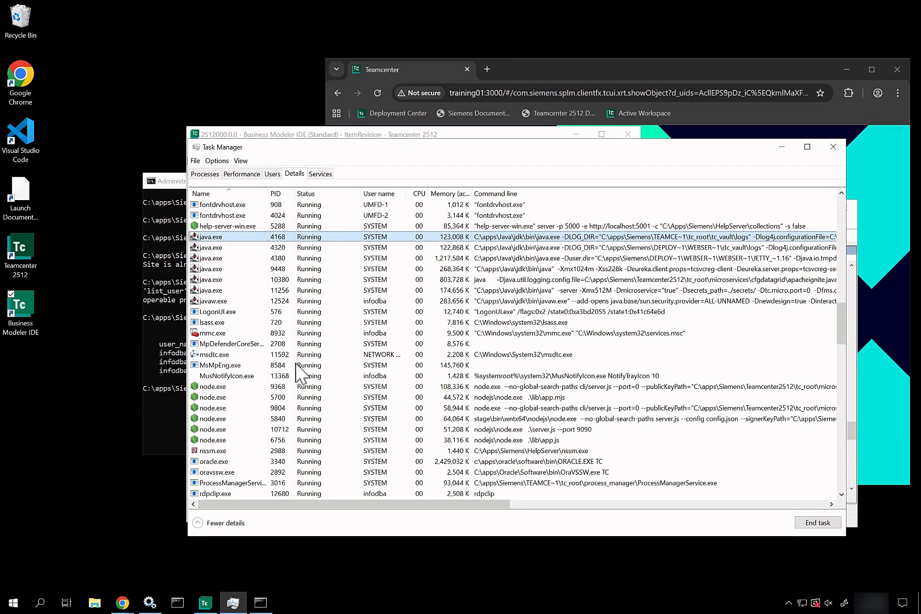
Find the running tcserver.exe process in Details, mark it with a ZoomIt arrow, and close Task Manager.
left_click(253, 302)
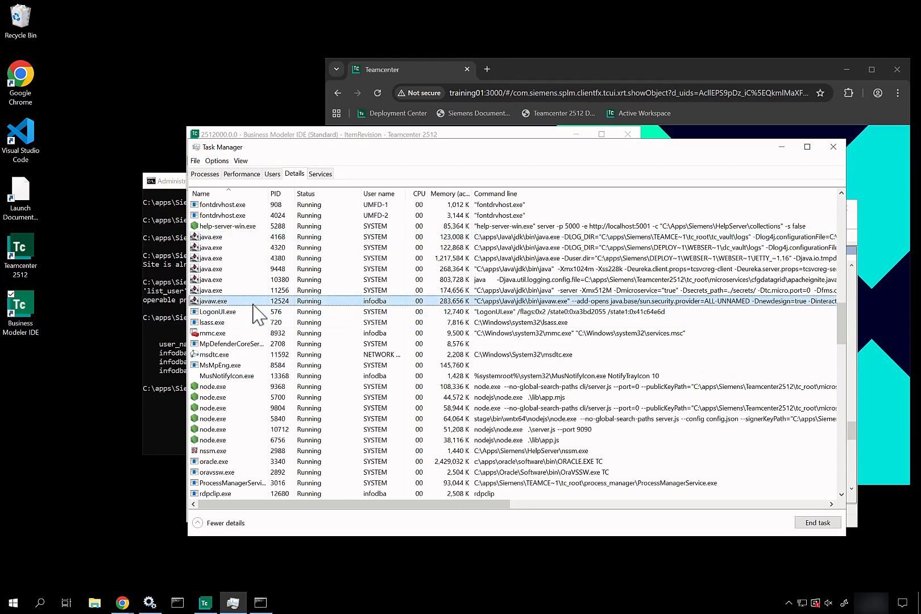
key("t")
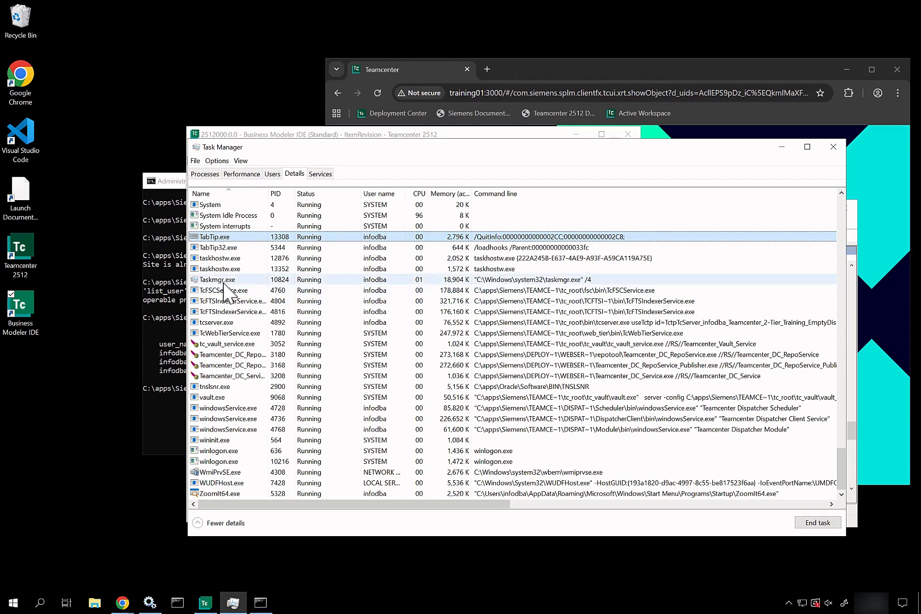
left_click(226, 322)
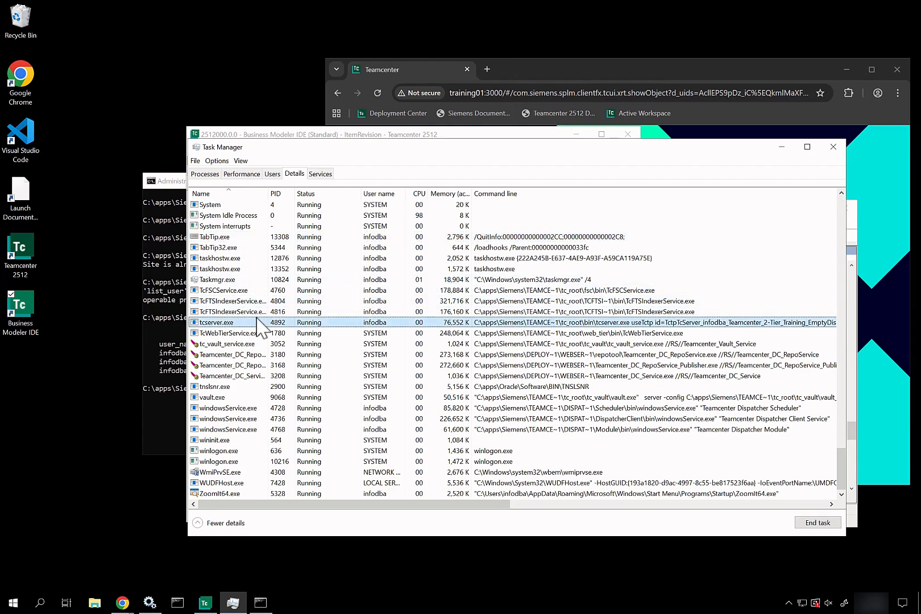
key("ctrl+2")
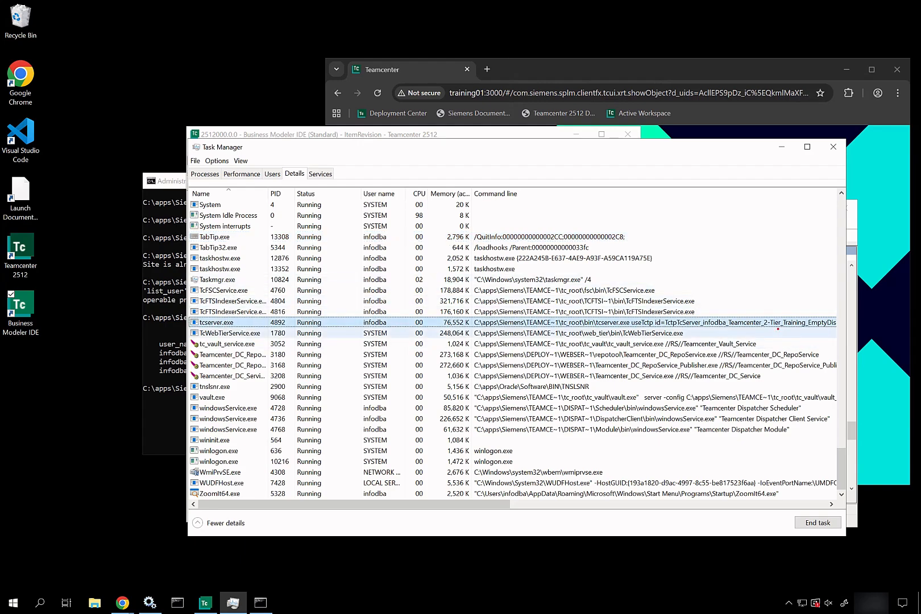
left_click_drag(777, 328, 789, 376)
key("Escape")
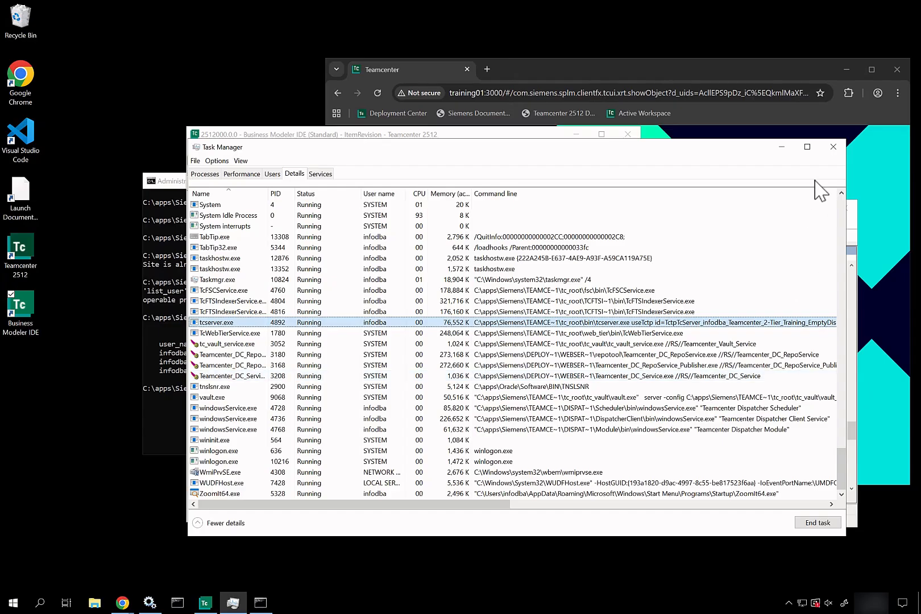
left_click(832, 147)
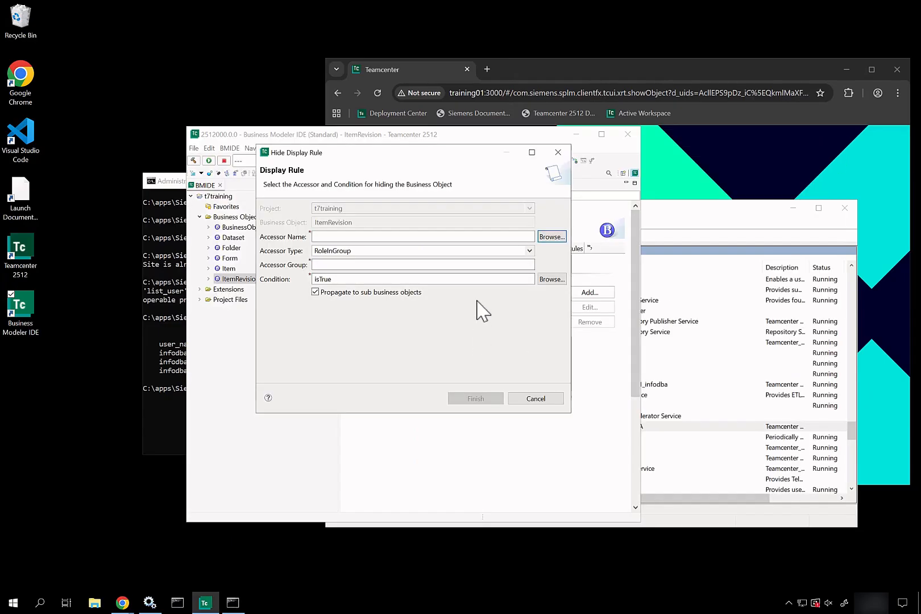
Cancel the Hide Display Rule and login, then close BMIDE after backing up t7training to C:\BMIDEProjectBackup.
left_click(546, 399)
left_click(544, 385)
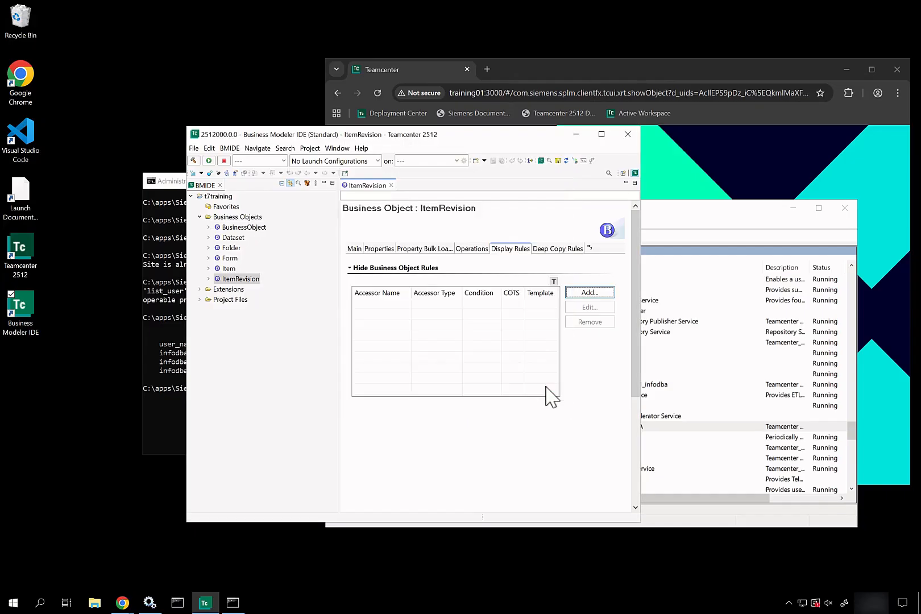
left_click(627, 142)
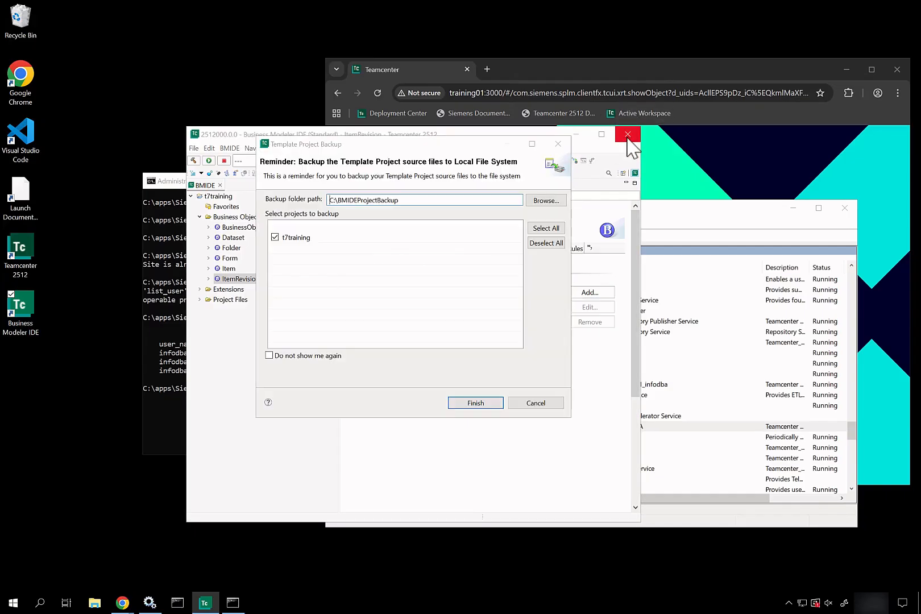
left_click(476, 403)
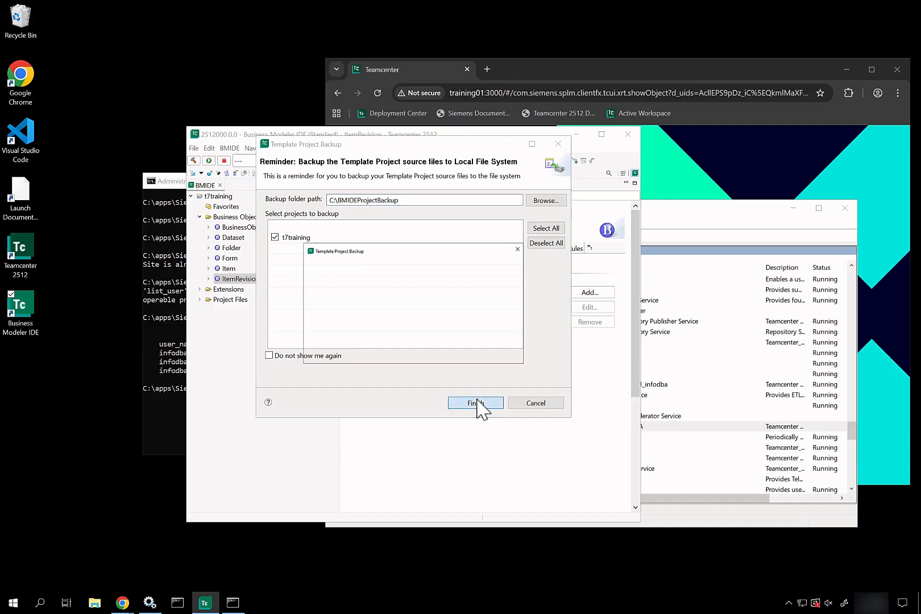
left_click(490, 347)
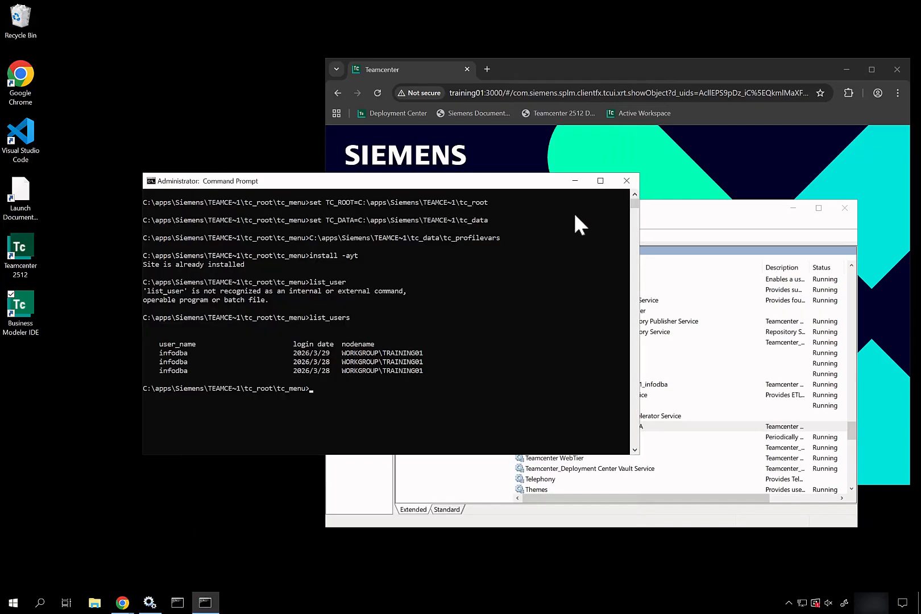
Close the Command Prompt and check that Teamcenter Active Workspace Indexing Service shows Running.
left_click(626, 182)
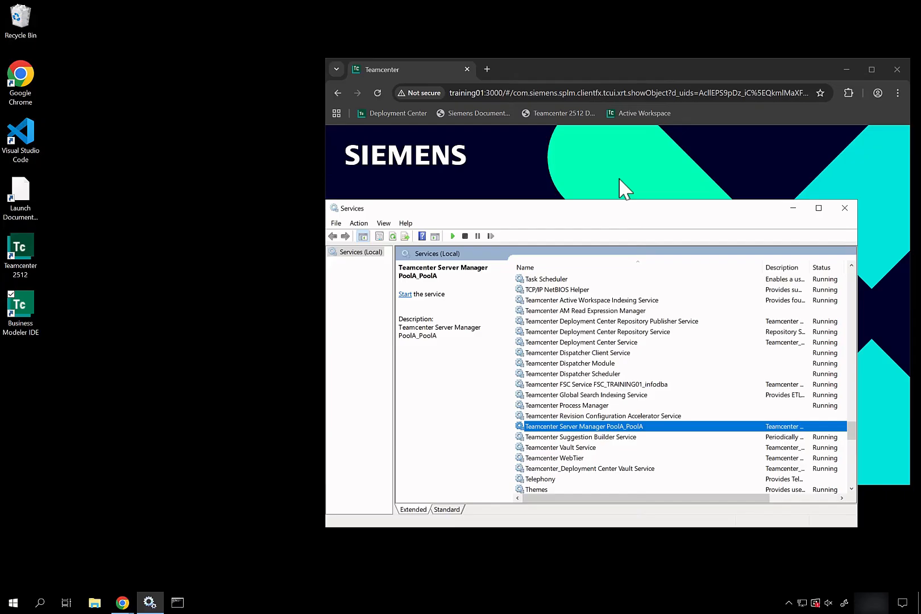
left_click(573, 322)
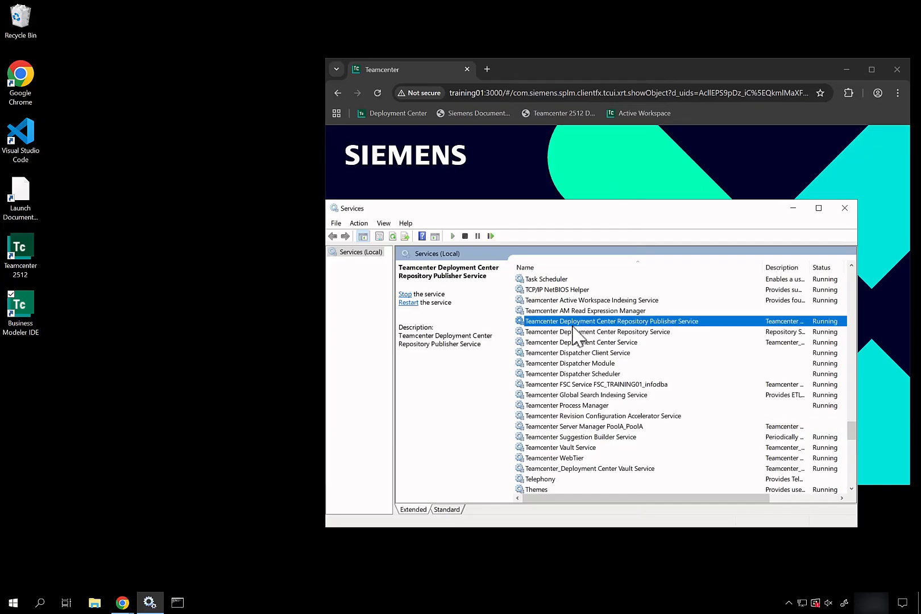
left_click(579, 300)
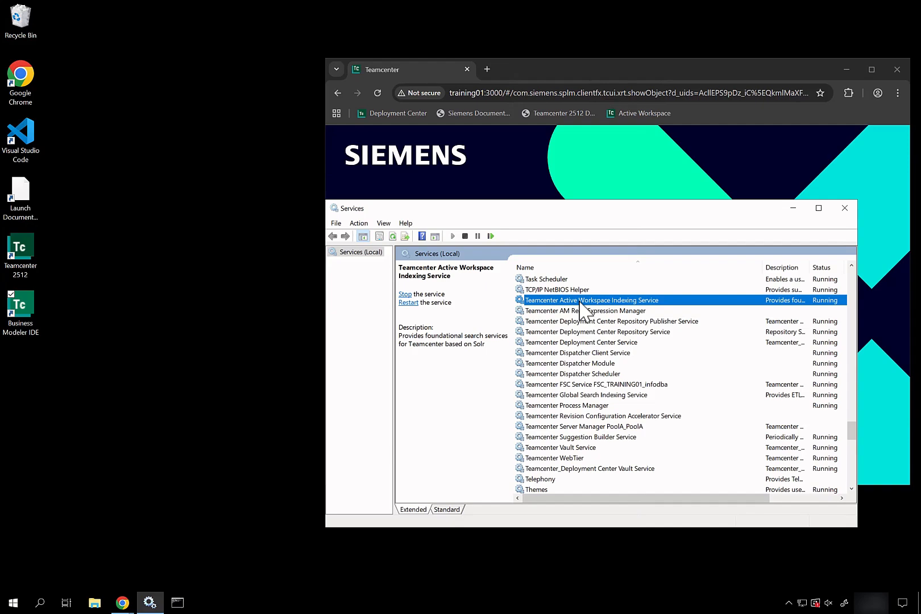
left_click(487, 70)
Log in to Solr Admin at training01:8983/solr with admin credentials, confirm version 9.6.0, then return to Services.
type("tra")
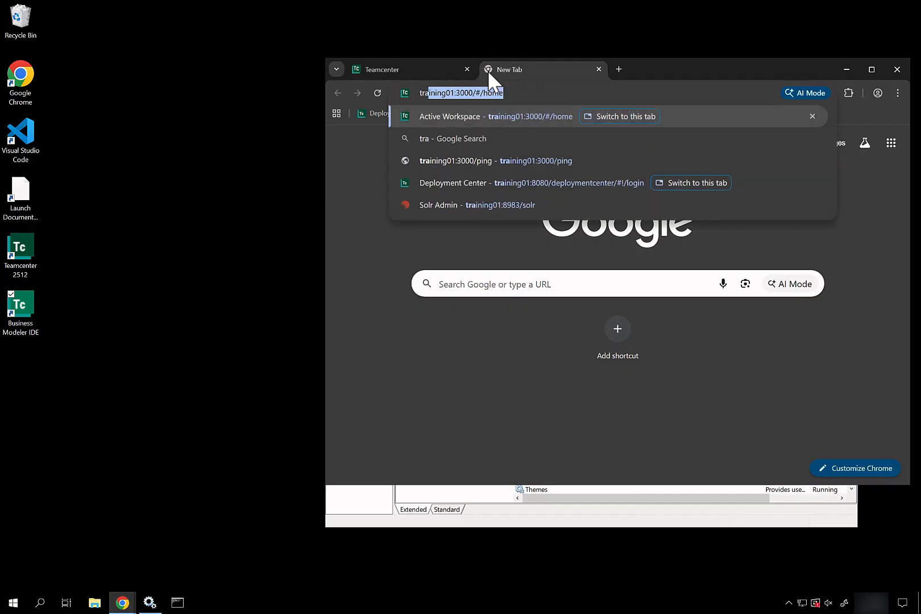
type("ining01")
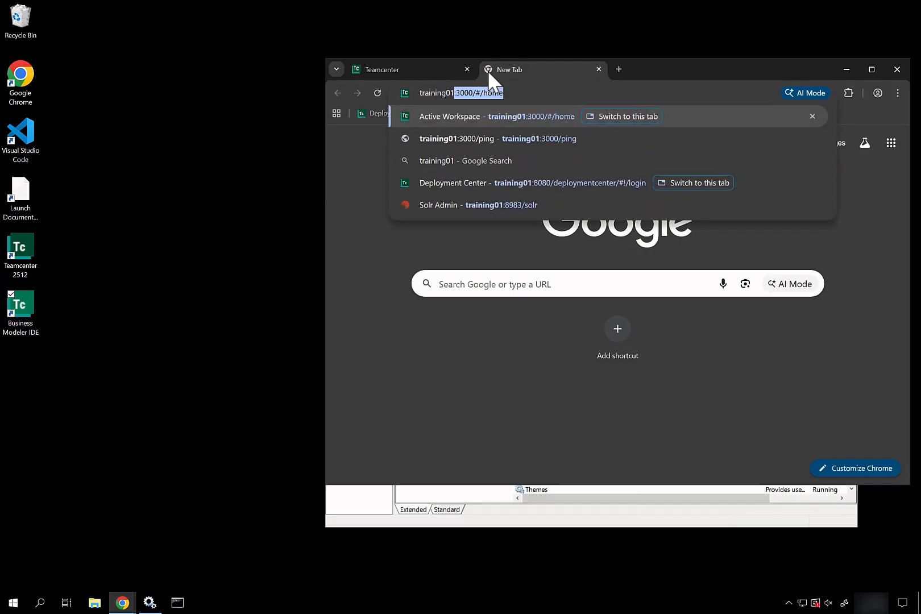
type(":898")
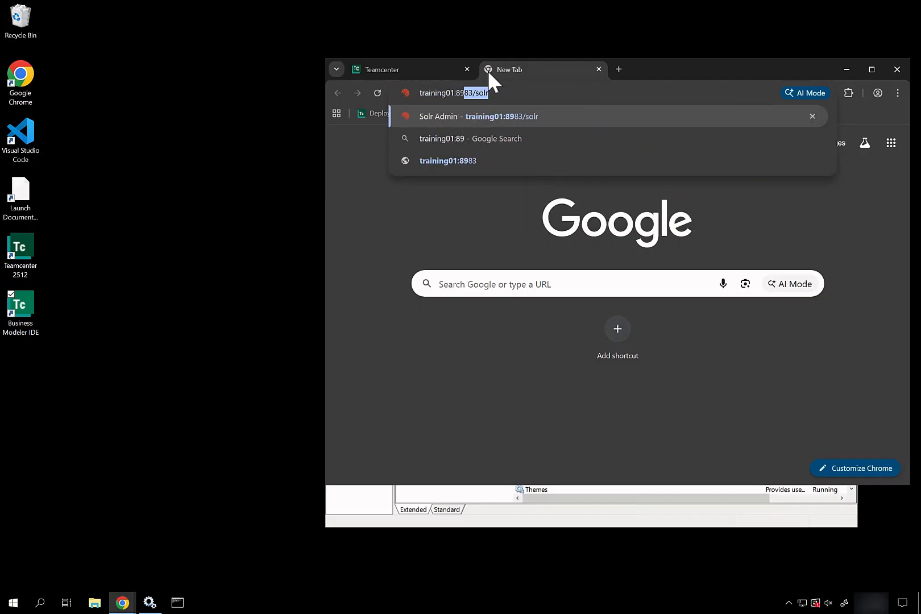
key("Return")
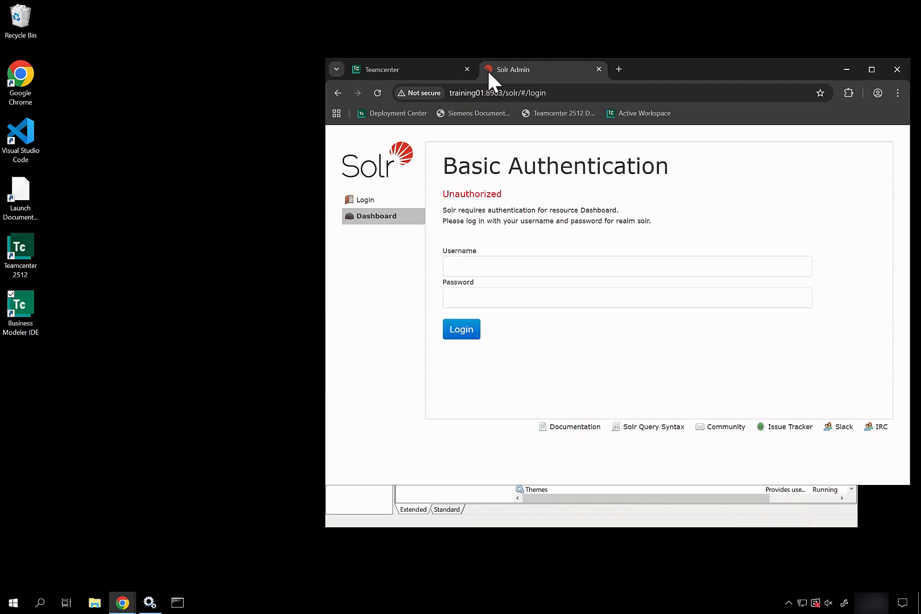
left_click(513, 274)
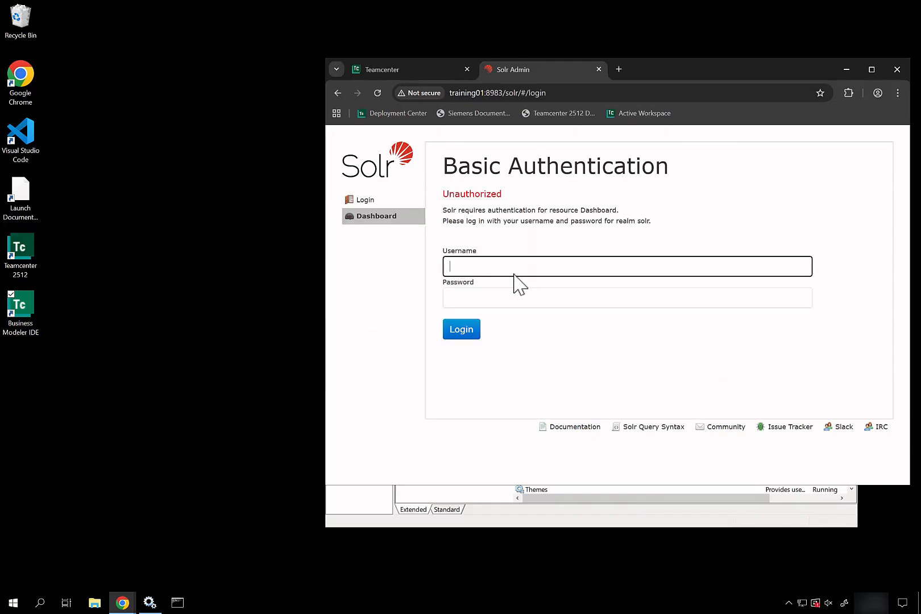
type("solr_admin")
key("Tab")
type("*******")
key("Return")
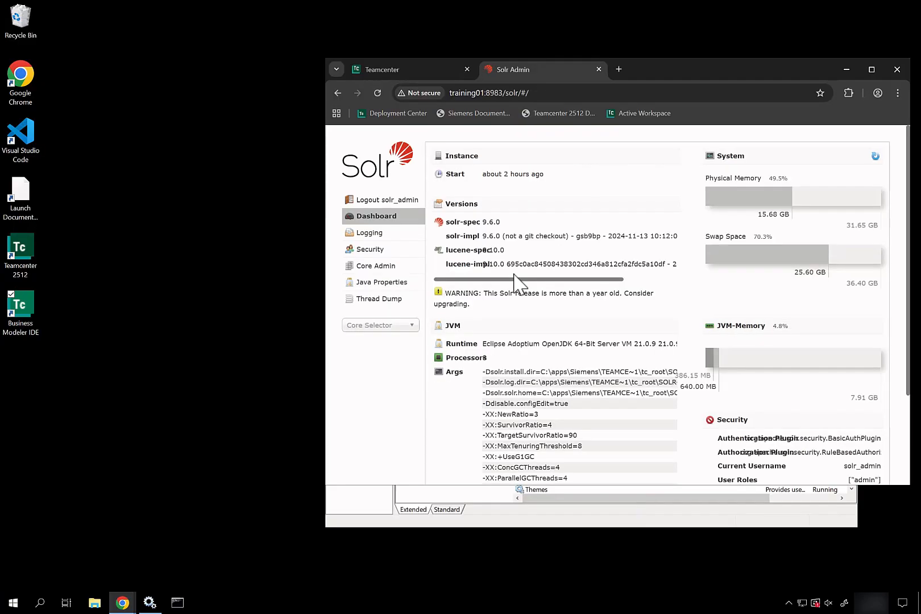
scroll(533, 378, "down", 2)
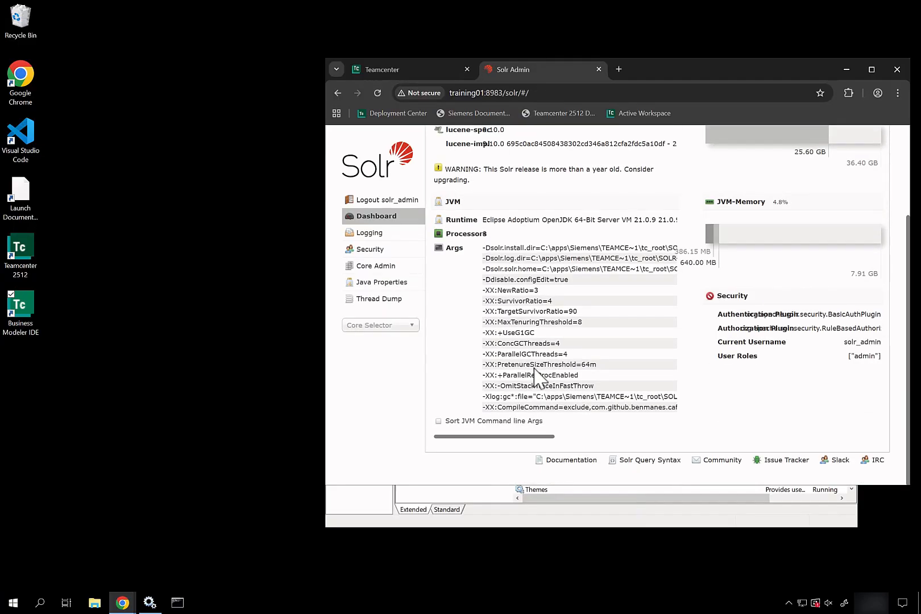
left_click(503, 522)
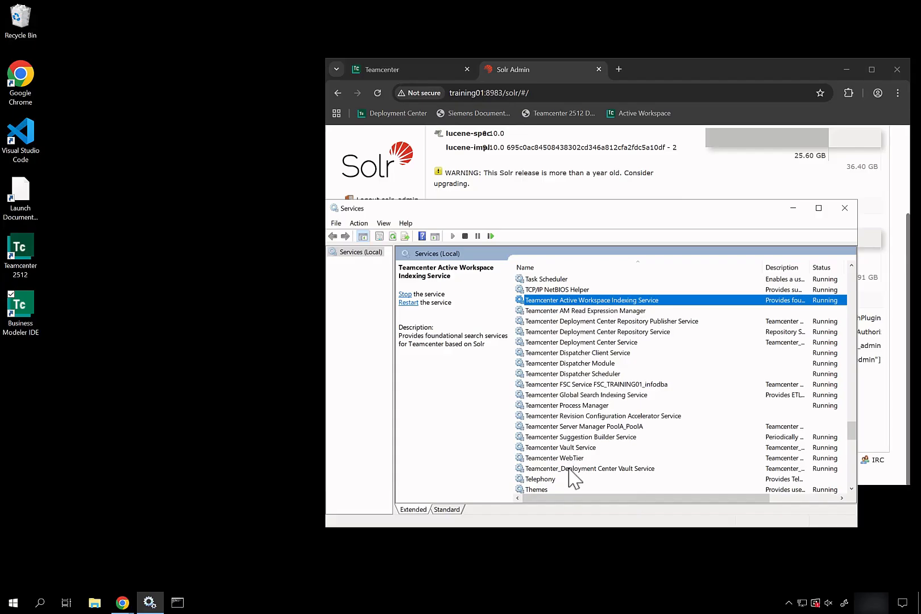
Check the Teamcenter Global Search Indexing Service status, then open File Explorer on This PC.
left_click(574, 395)
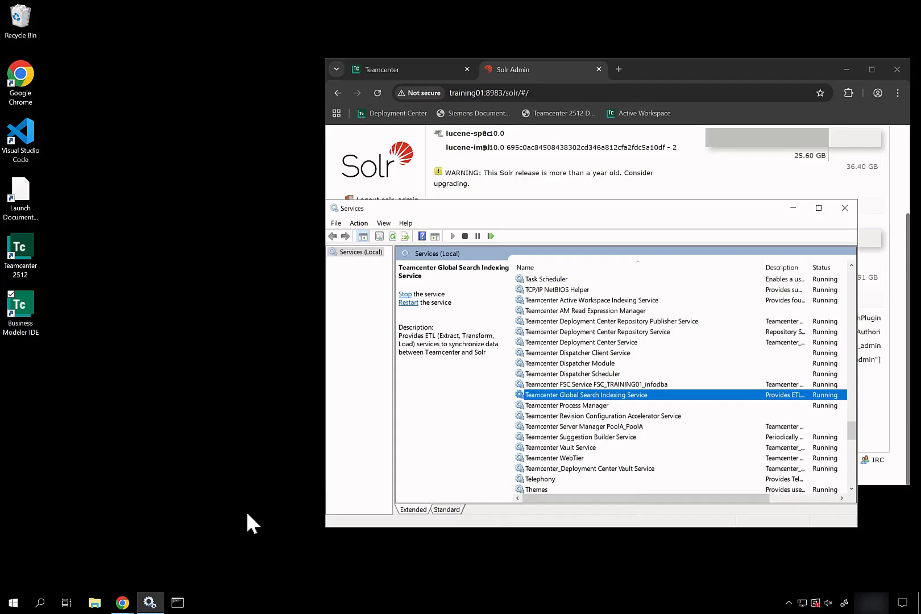
left_click(94, 604)
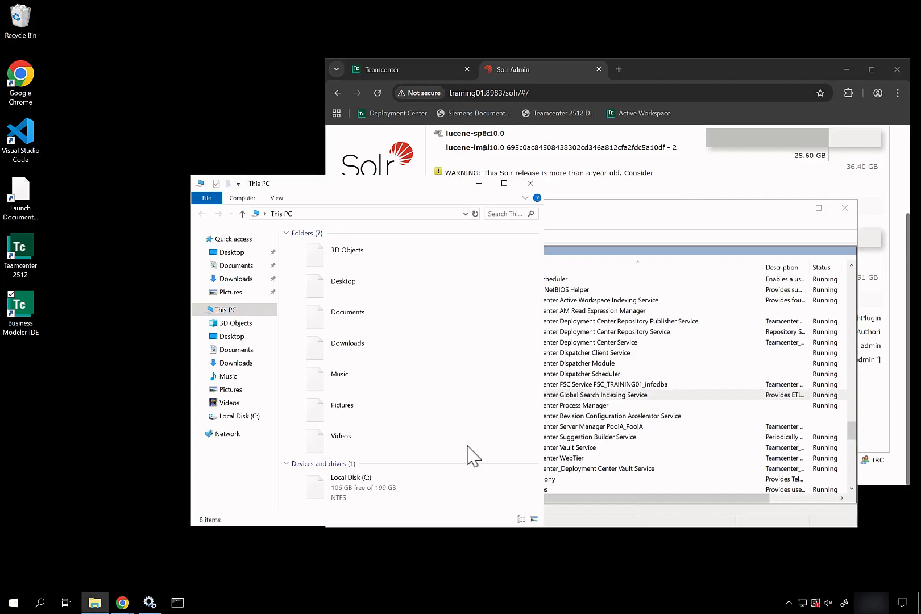
Browse to C:\apps\Siemens\Teamcenter2512\tc_root\TcFTSIndexer in File Explorer.
double_click(406, 497)
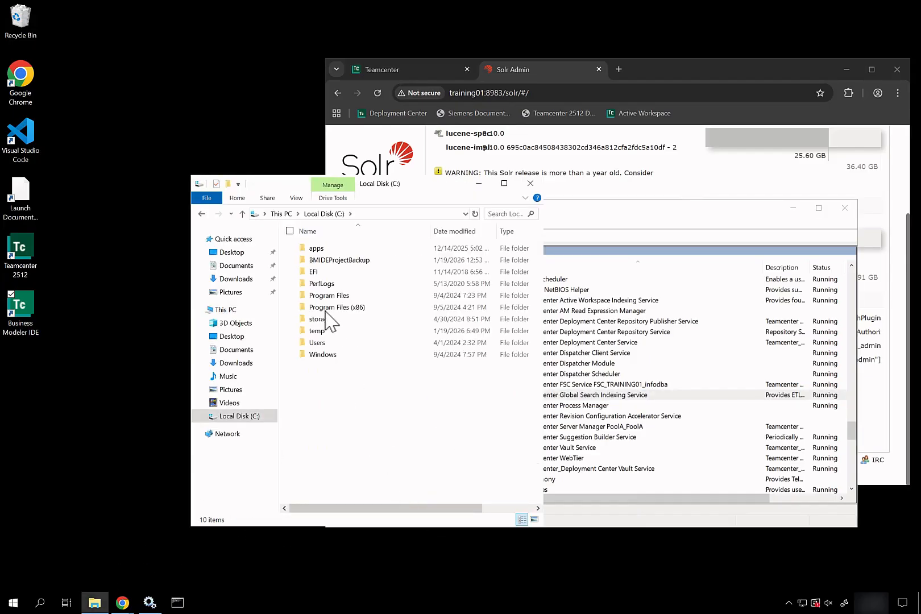
double_click(318, 251)
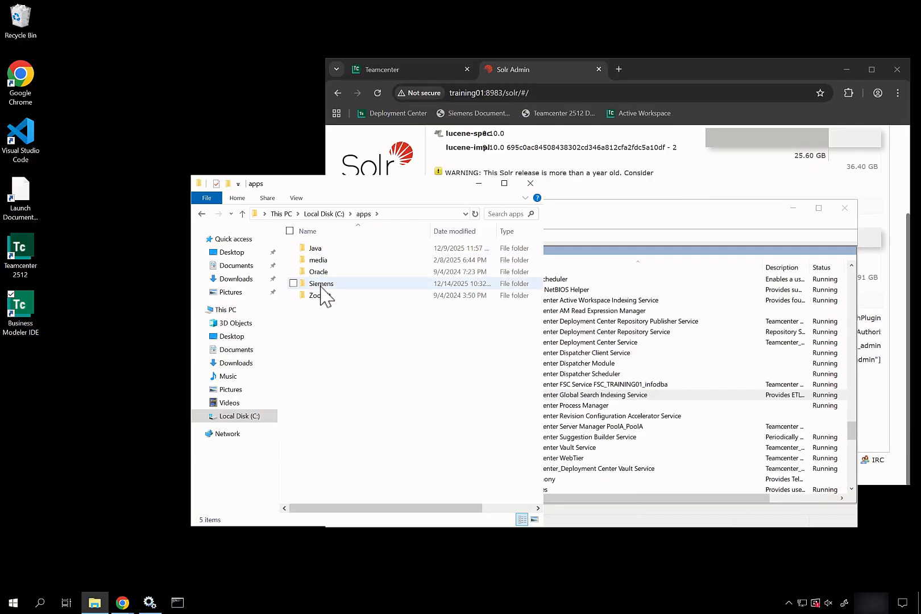
double_click(321, 286)
left_click(329, 271)
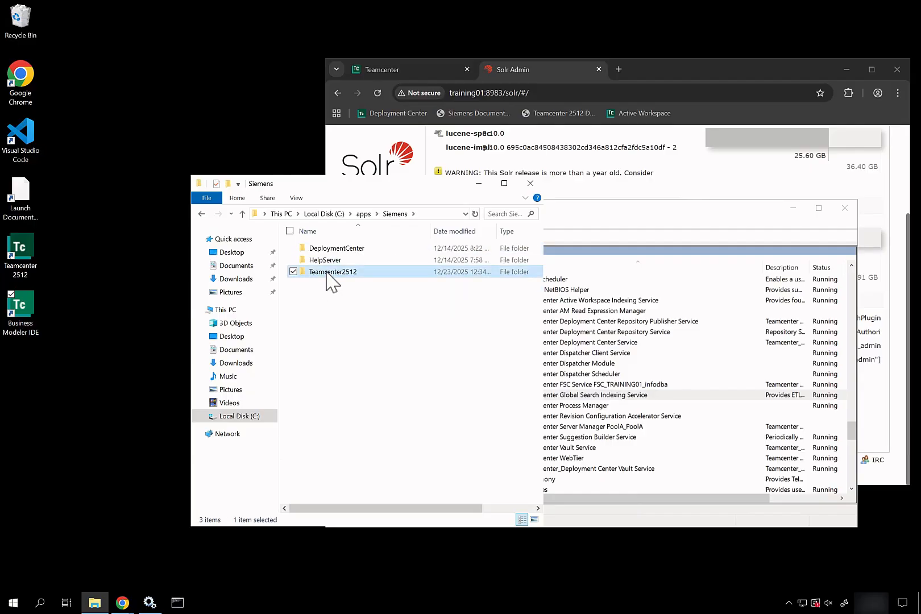
double_click(329, 271)
double_click(326, 272)
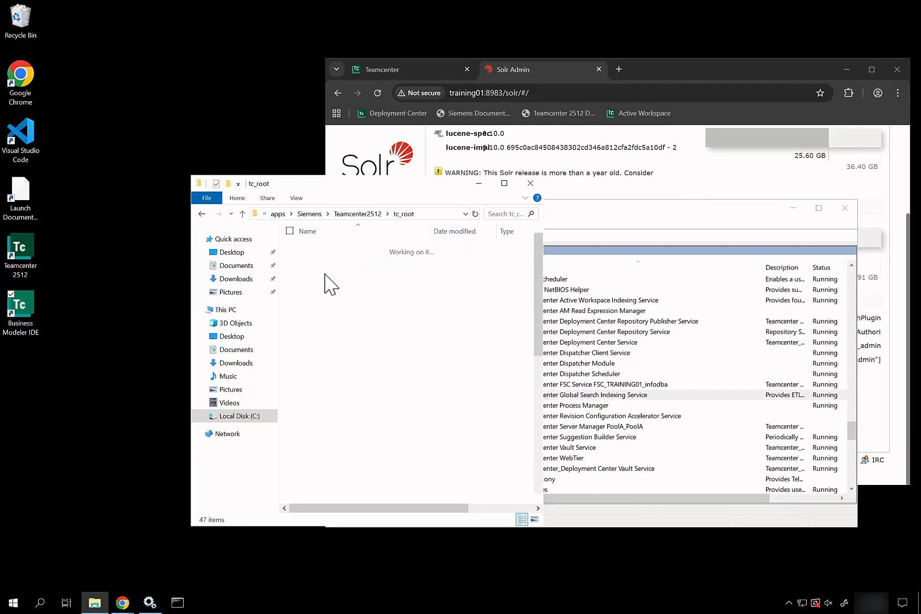
scroll(336, 400, "down", 6)
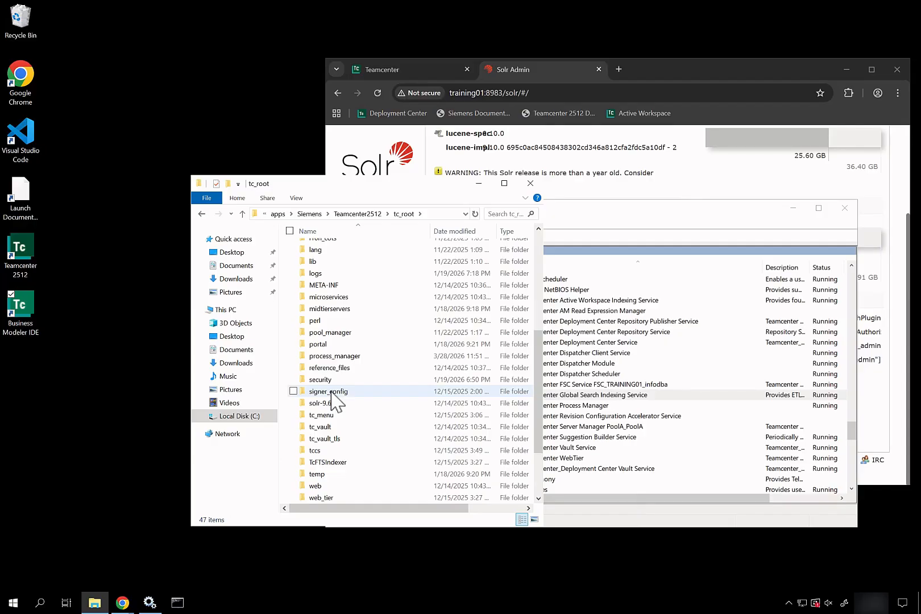
scroll(331, 394, "down", 1)
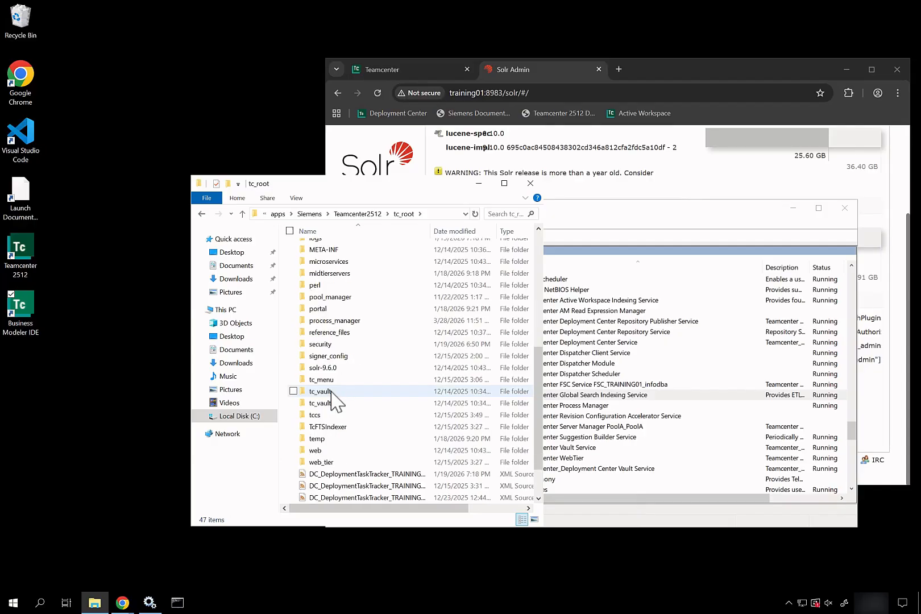
left_click(328, 427)
double_click(328, 427)
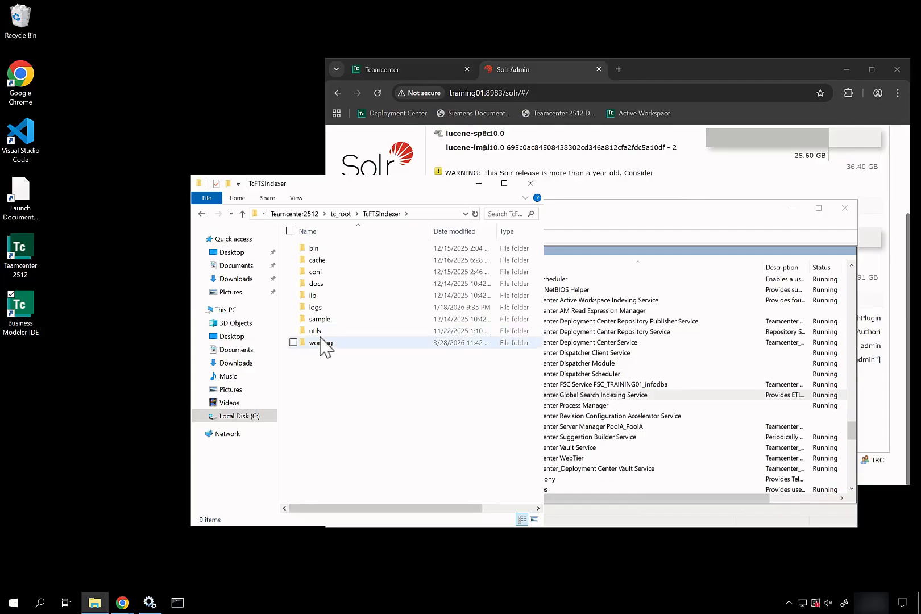
Open the logs folder and open the TcFtsIndexer log with Visual Studio Code.
mouse_move(322, 344)
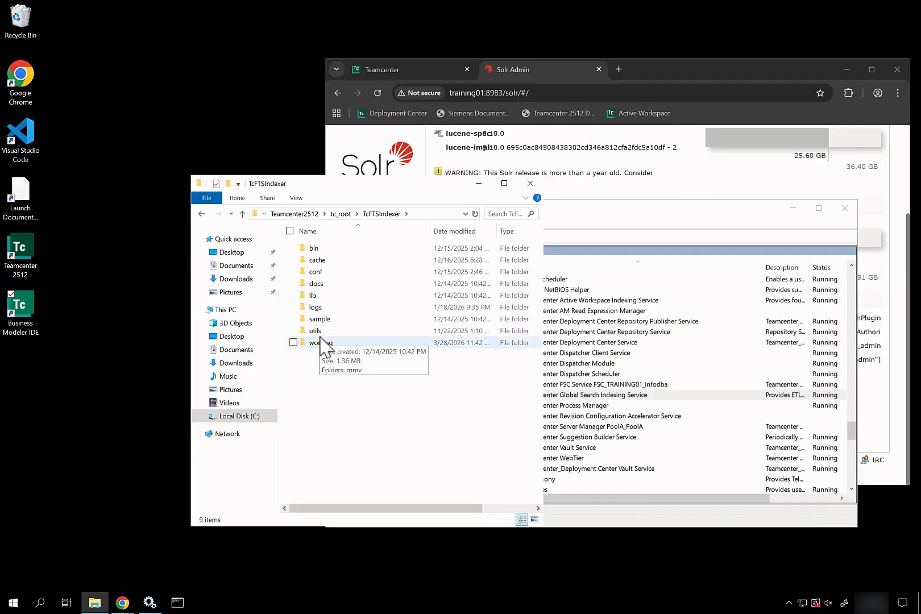
double_click(315, 307)
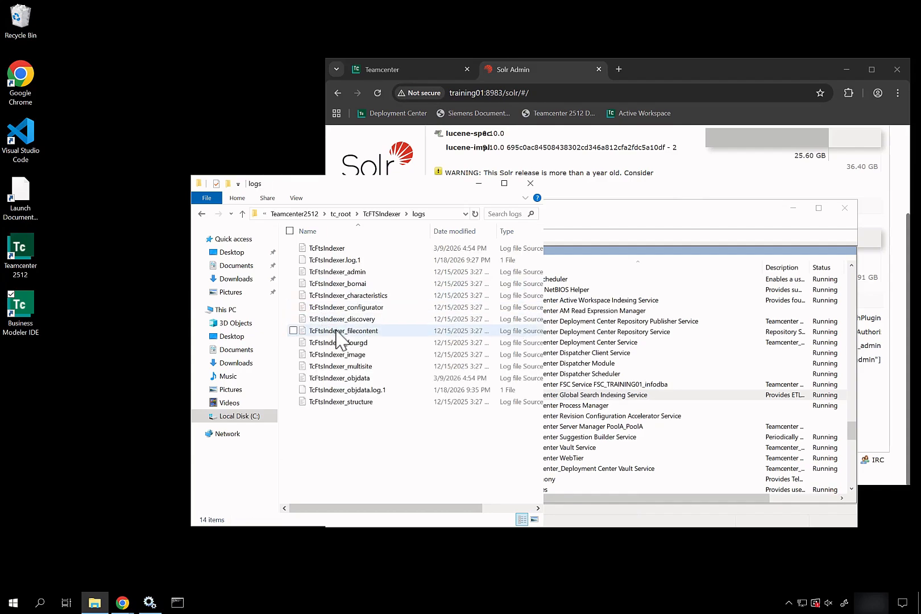
left_click(341, 260)
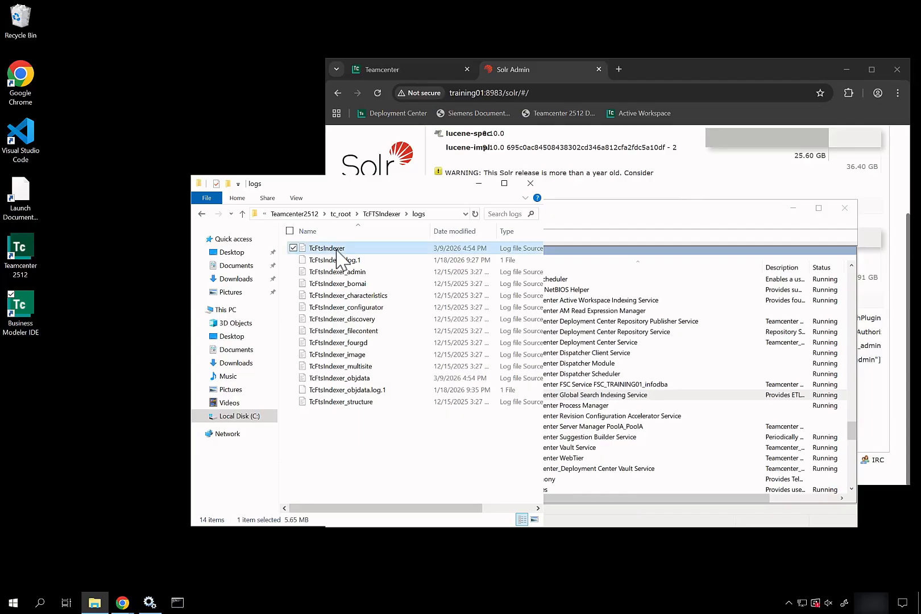
right_click(341, 260)
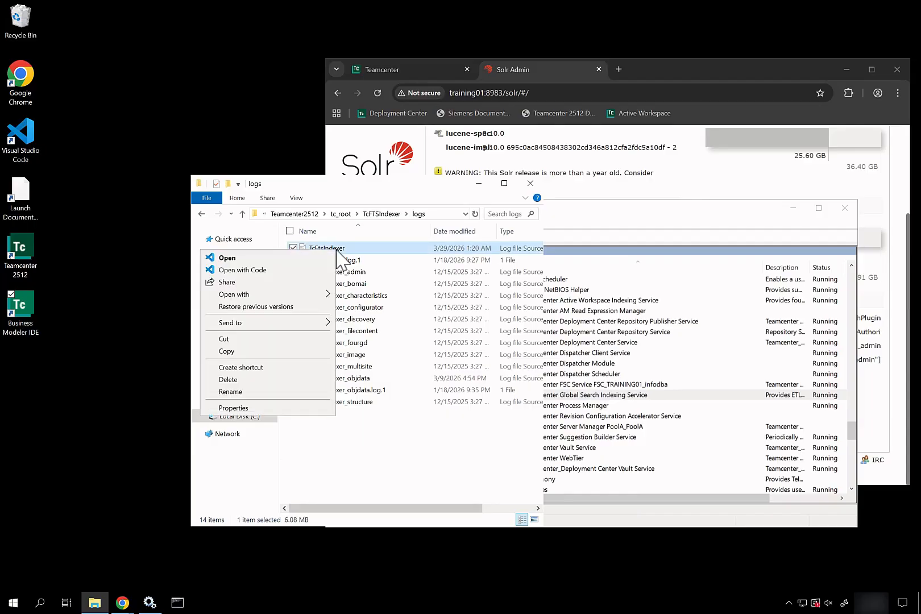
left_click(278, 271)
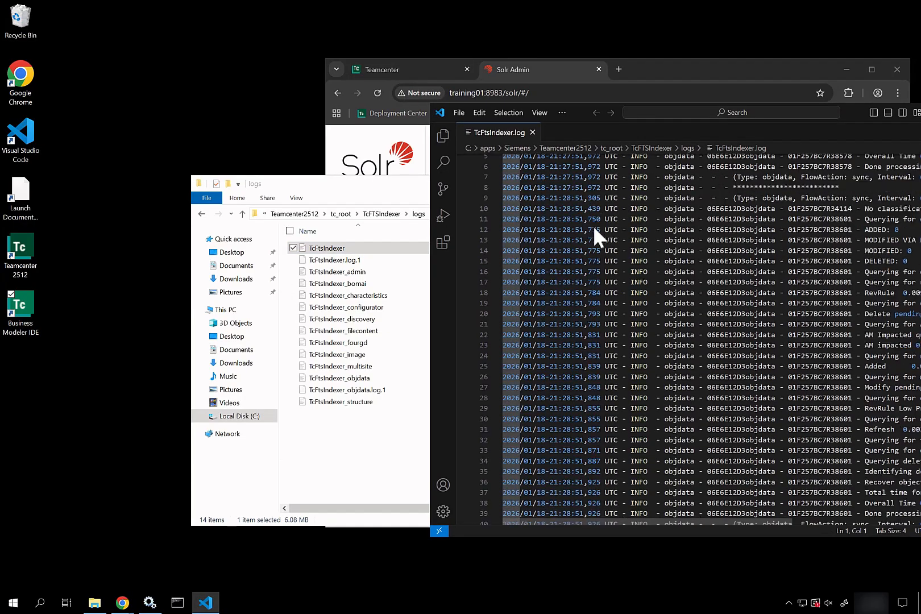
Move VS Code left and select the final 'Connection to Tc failed' WARN lines at the log's end.
scroll(593, 225, "down", 20)
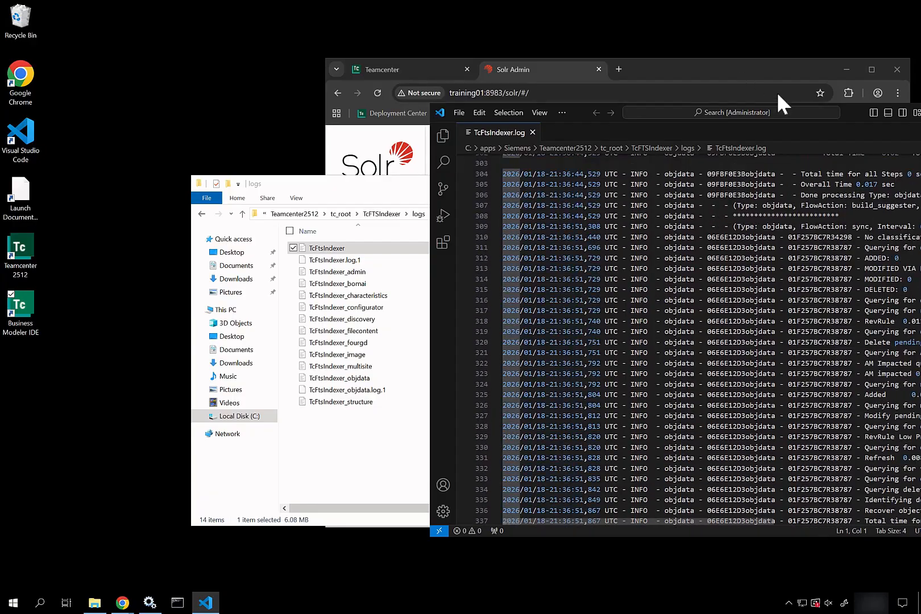
left_click_drag(847, 115, 545, 104)
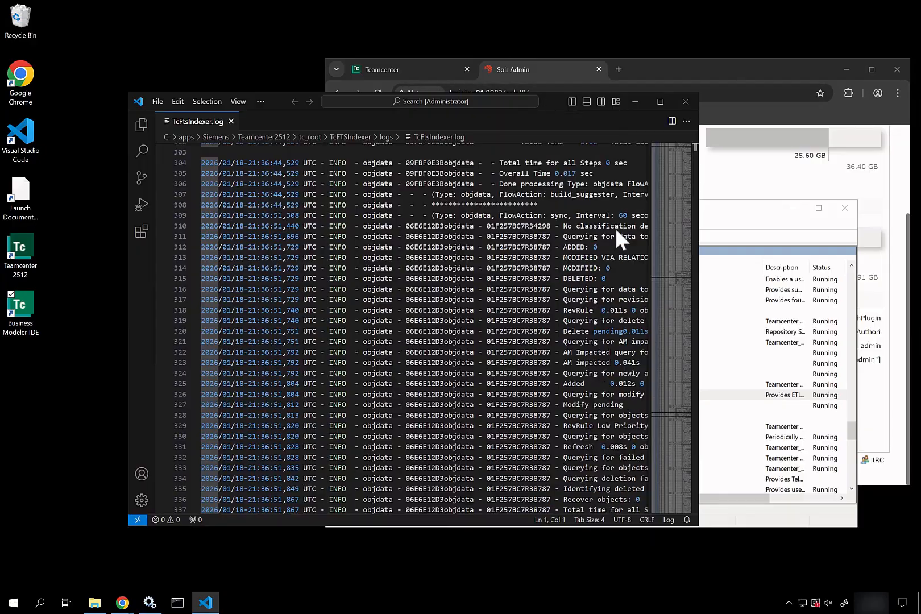
left_click_drag(674, 163, 672, 513)
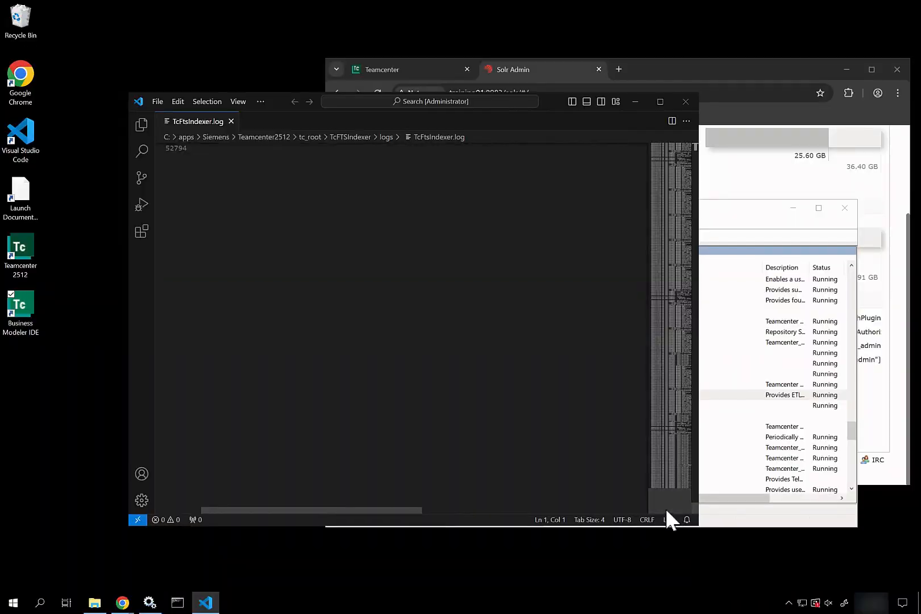
scroll(553, 434, "up", 5)
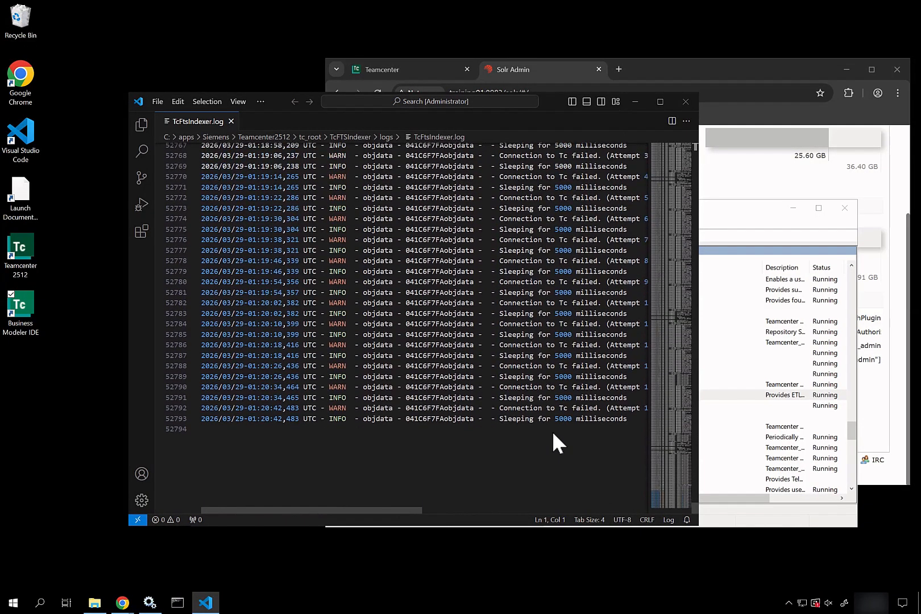
left_click_drag(628, 426, 481, 192)
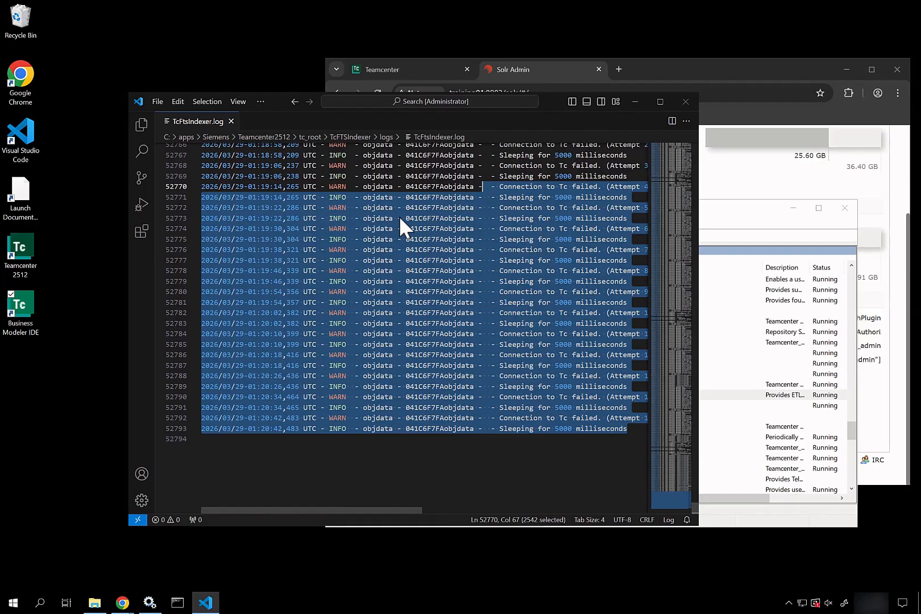
Minimise VS Code, recheck Global Search Indexing, and load training01:3000/ping, which returns HTTP 403.
left_click(638, 100)
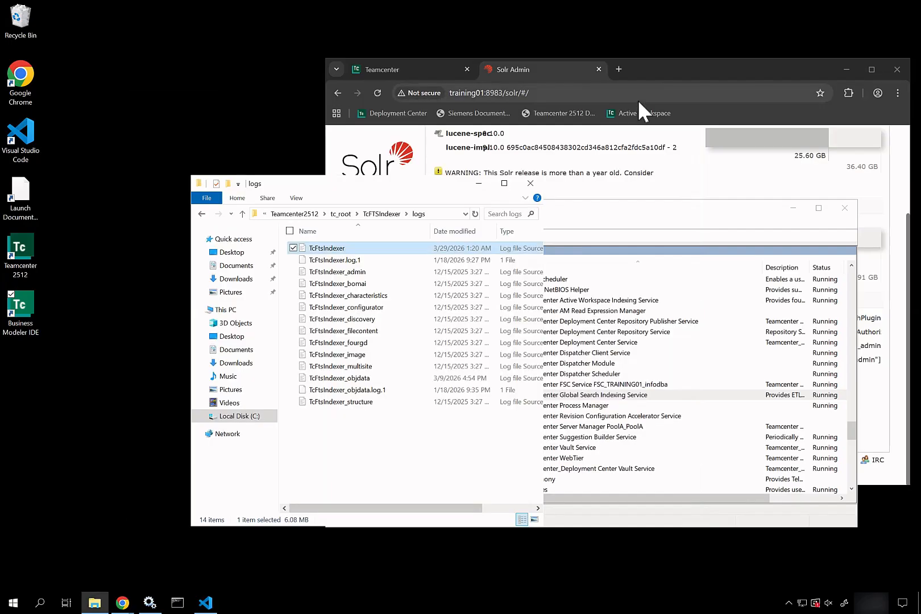
left_click(620, 397)
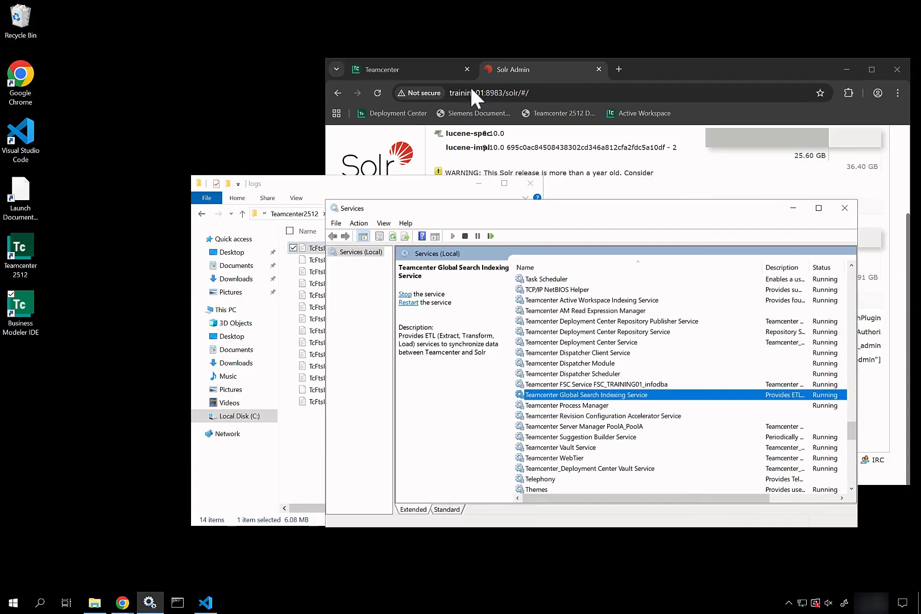
left_click(619, 68)
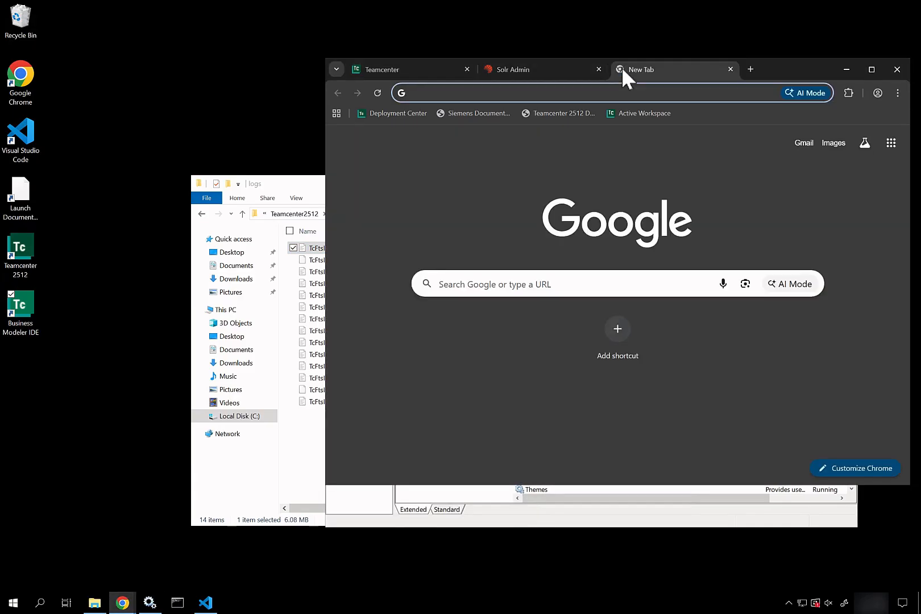
type("training01:")
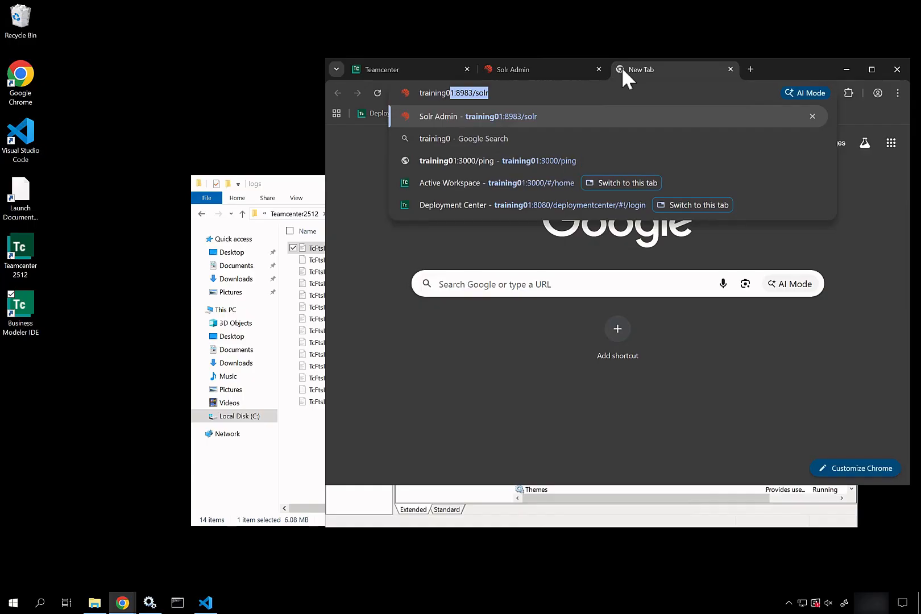
type("3000")
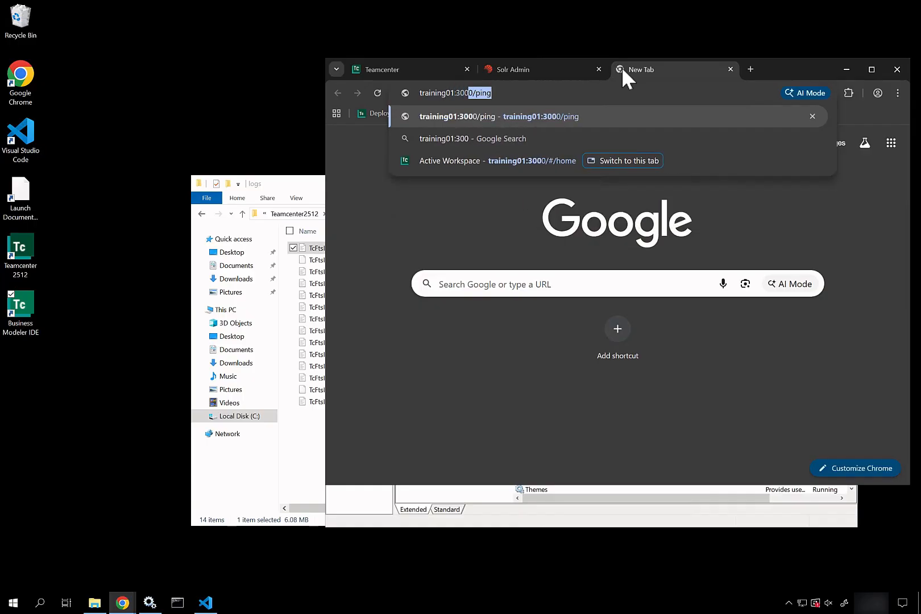
key("Return")
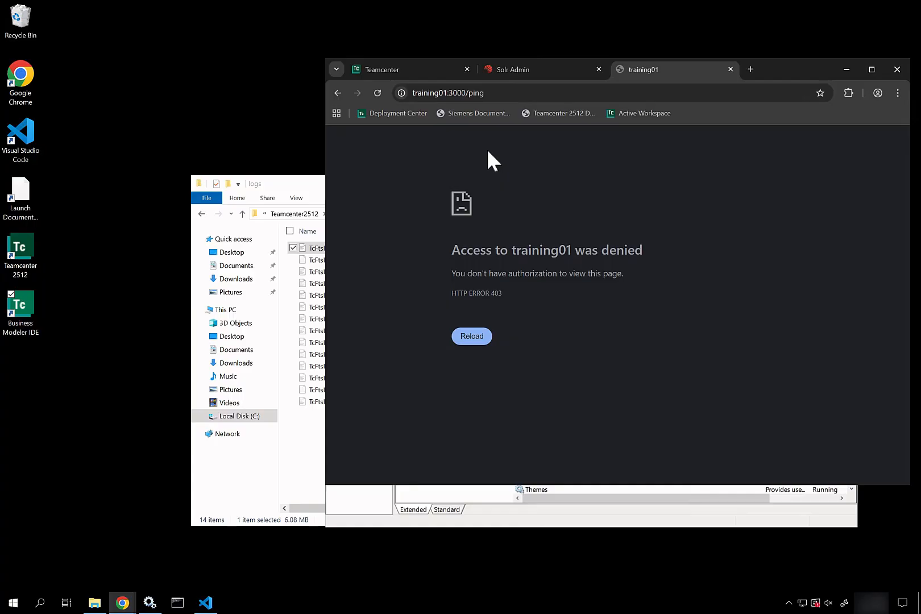
Start the Teamcenter Server Manager PoolA_PoolA service from the Services list.
left_click(149, 603)
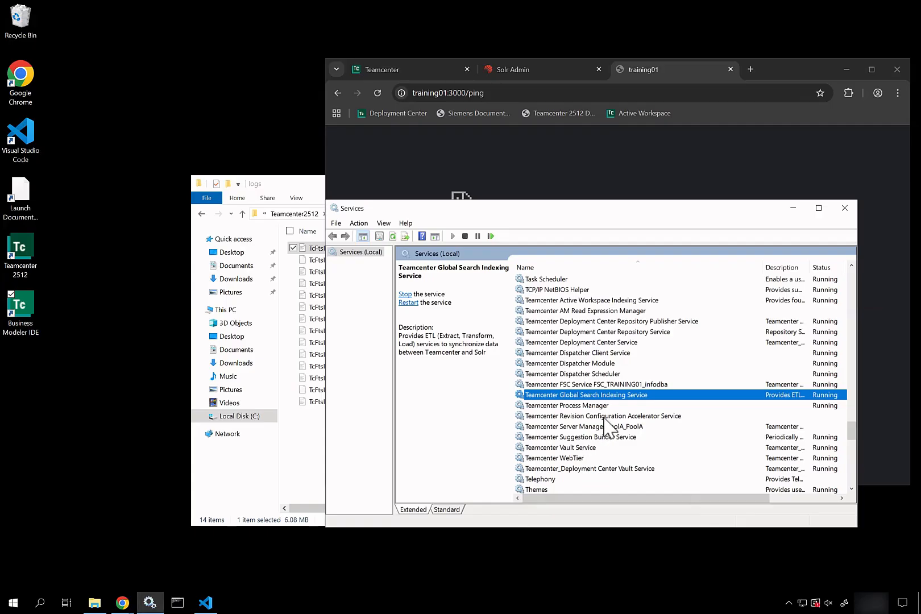
left_click(602, 427)
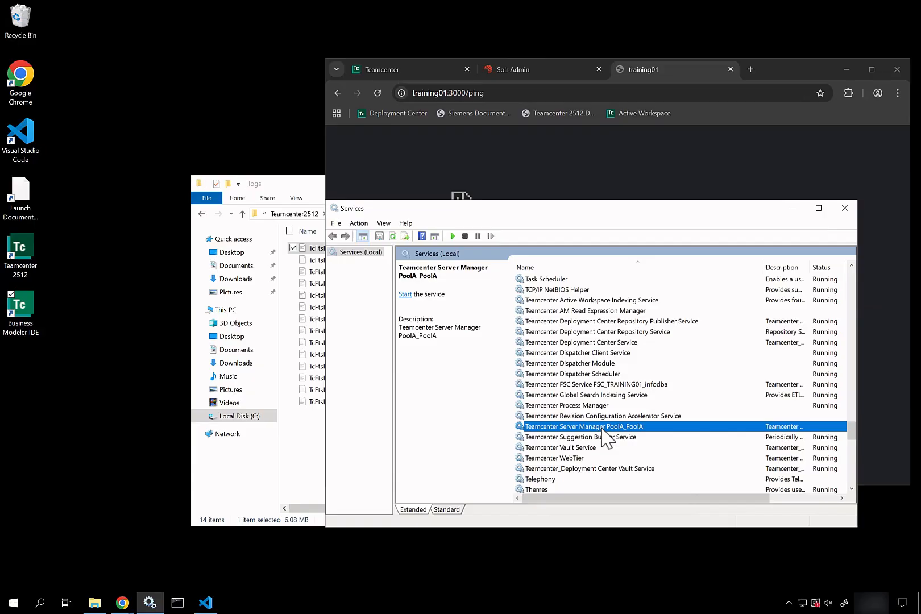
right_click(601, 428)
left_click(627, 436)
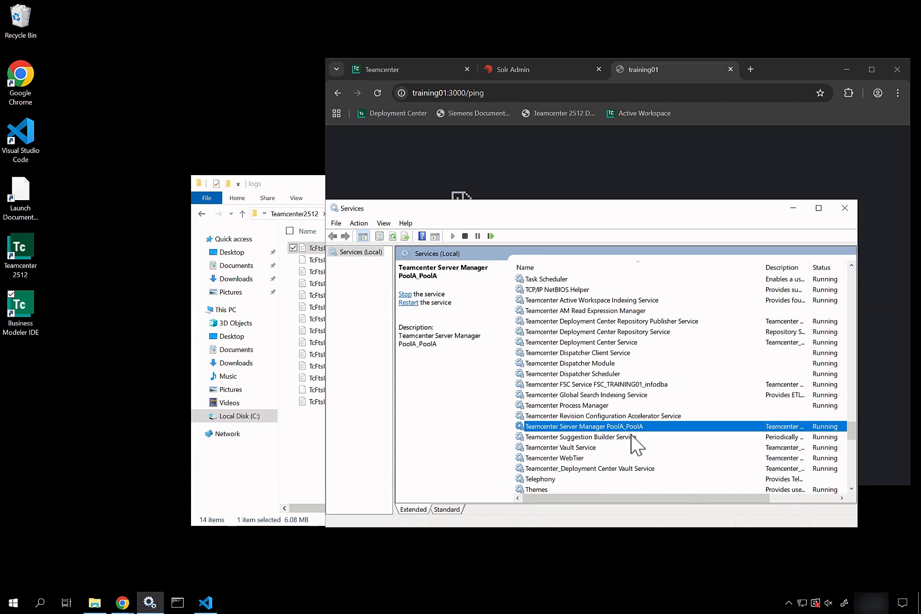
left_click(314, 466)
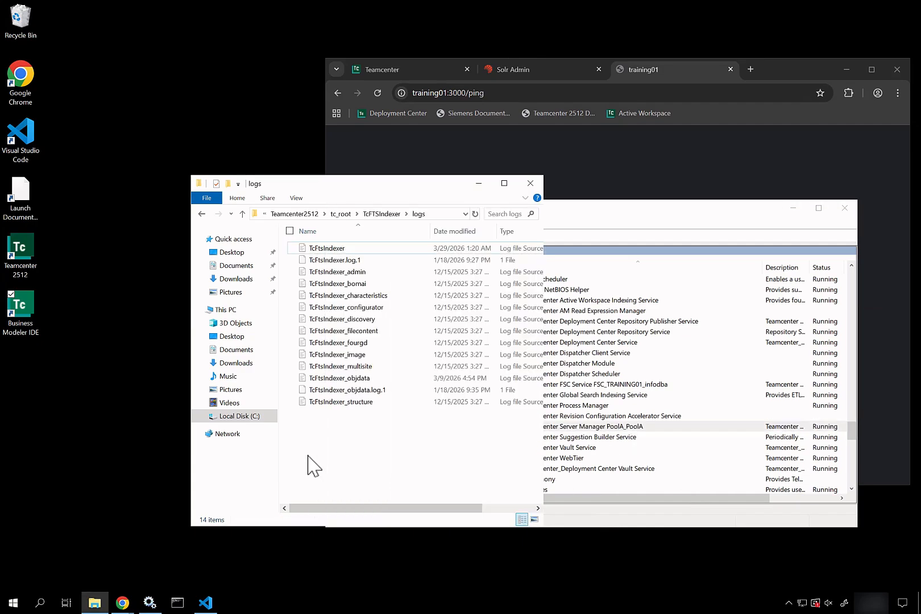
Inspect the new PoolA tcserver.exe processes on Task Manager's Details tab, then minimise it.
right_click(264, 608)
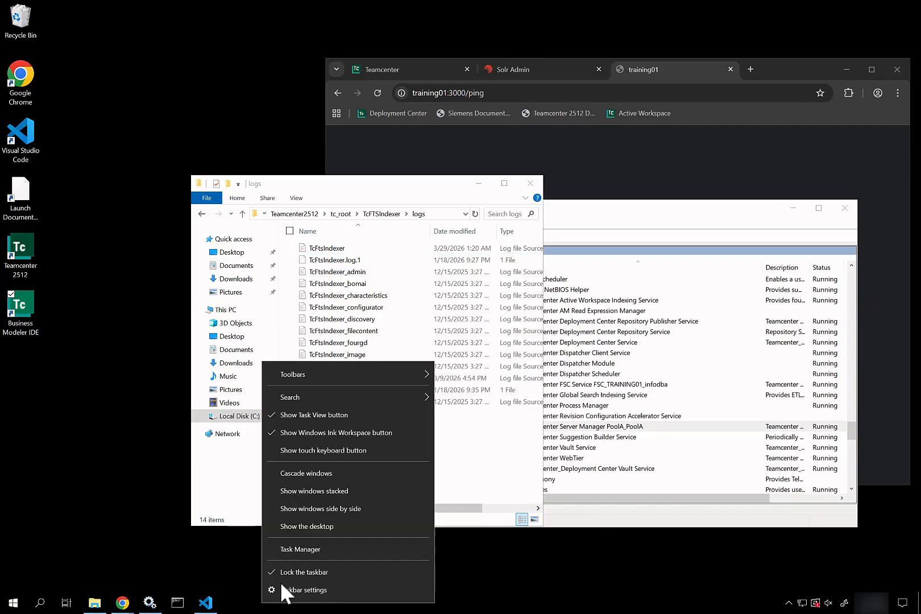
left_click(315, 546)
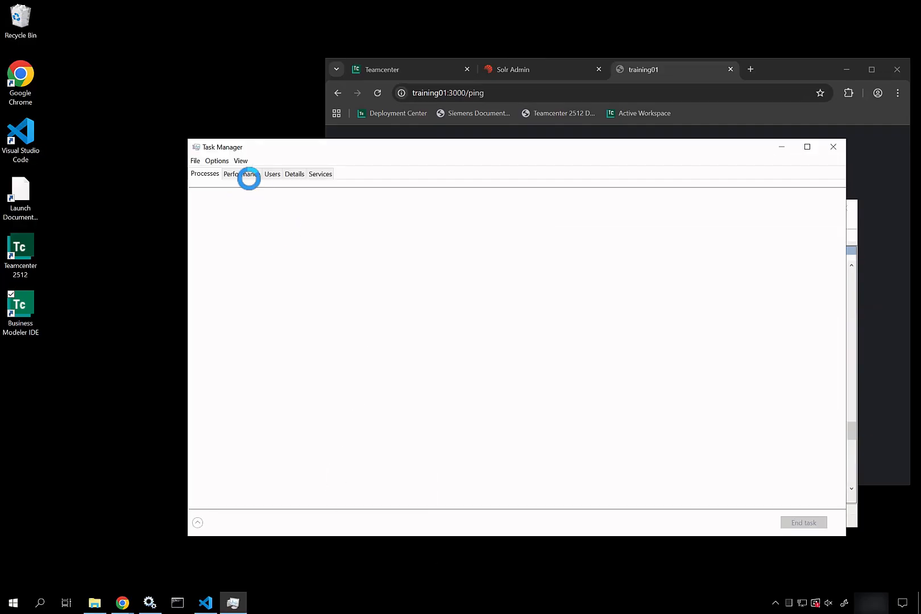
left_click(295, 174)
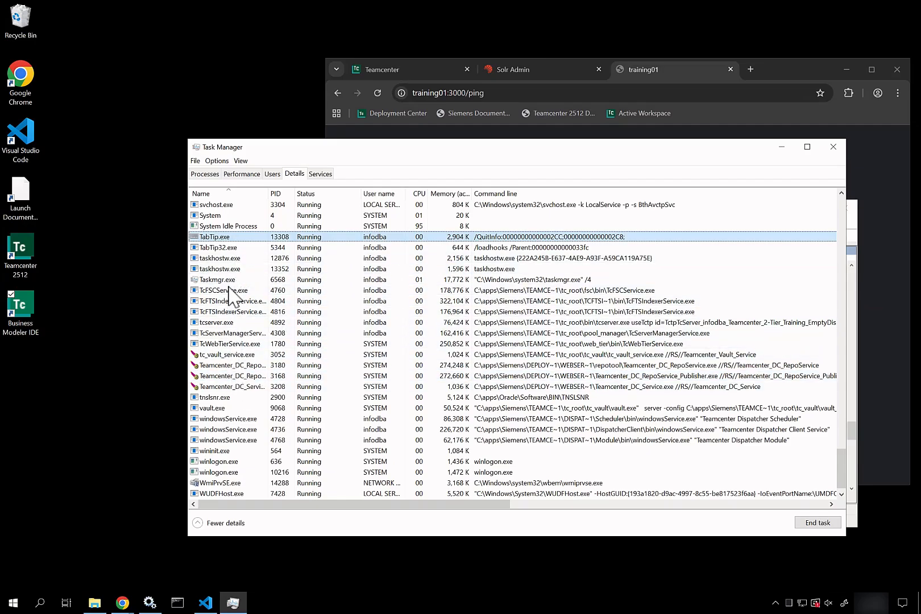
left_click(230, 327)
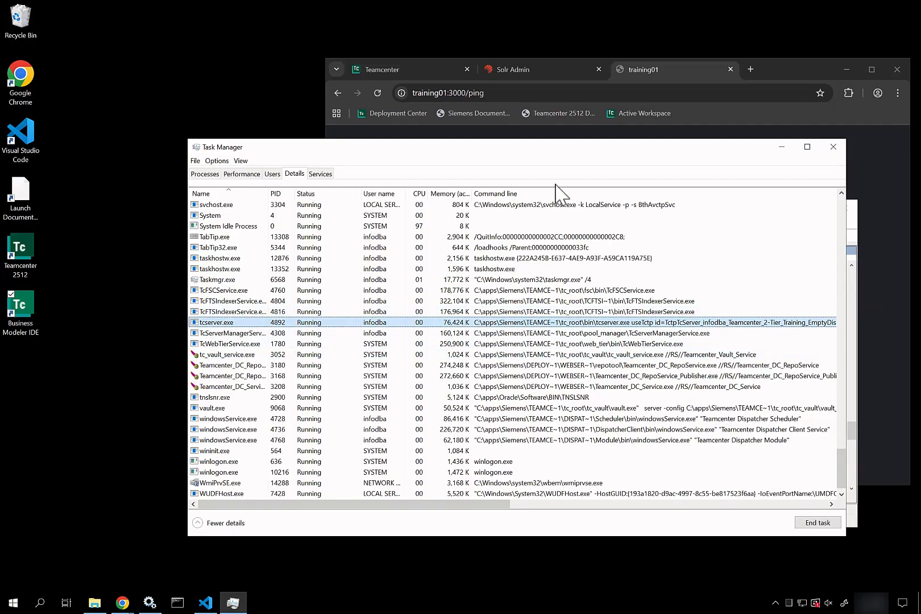
left_click_drag(597, 158, 456, 172)
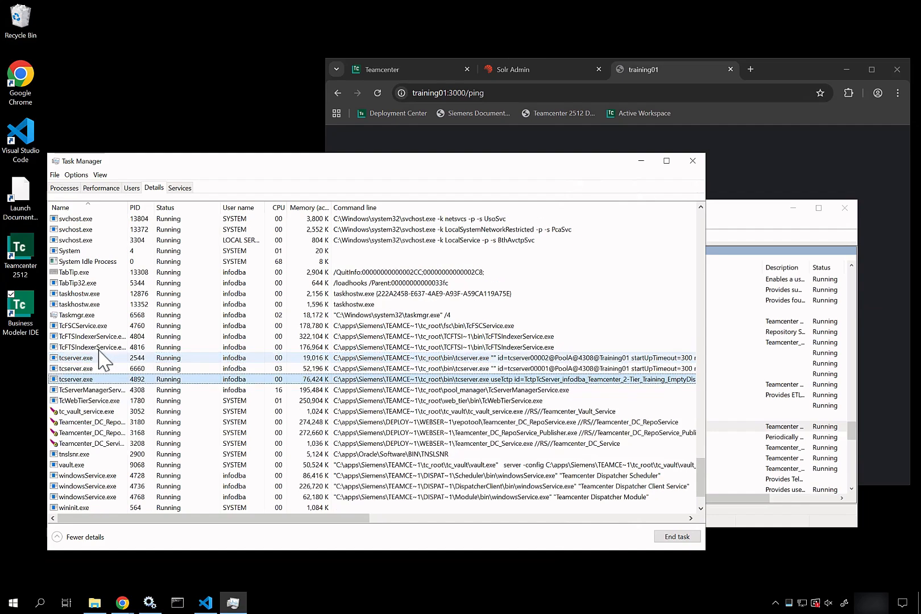
left_click(97, 361)
left_click(98, 369)
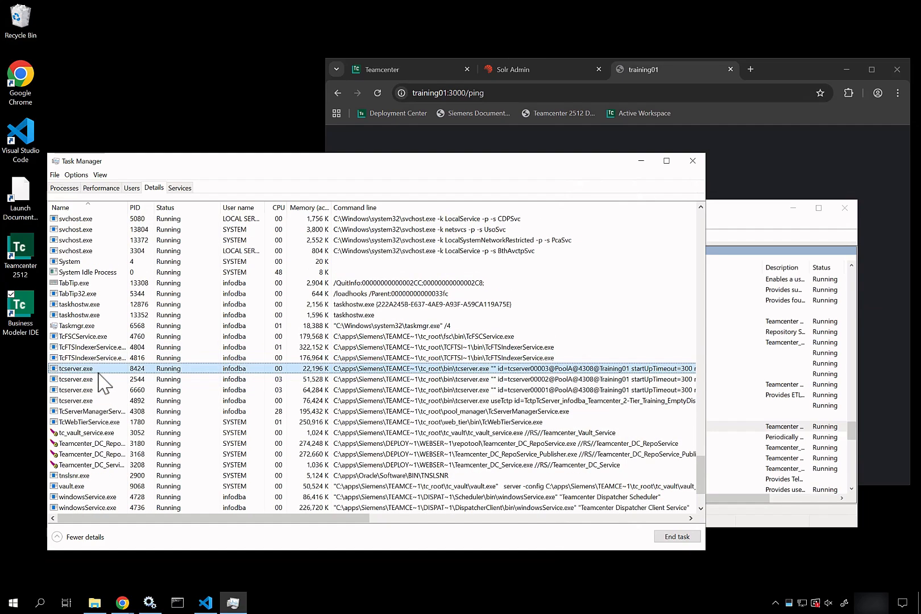
left_click(646, 160)
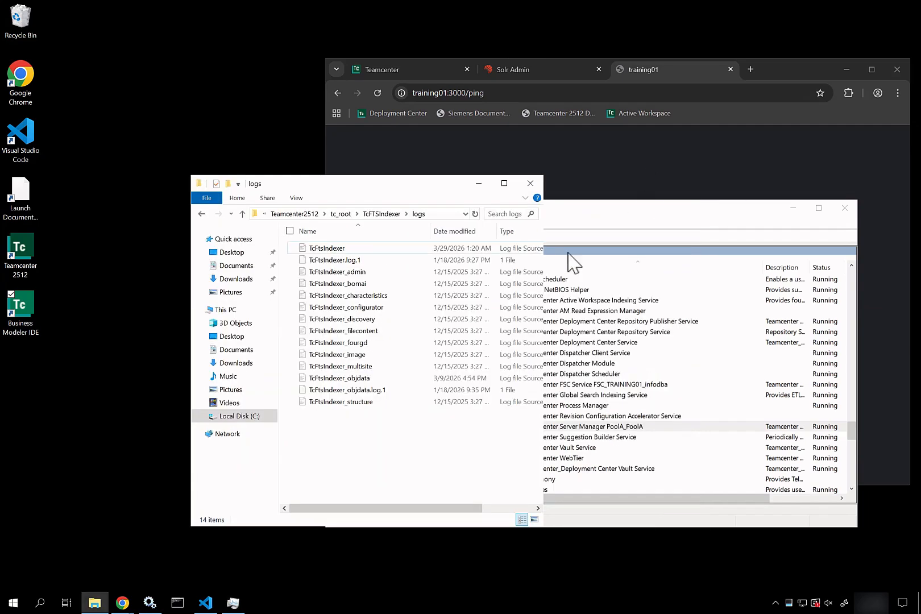
Reload the gateway ping page in Chrome, then go to the Active Workspace login page.
left_click(513, 93)
key("Return")
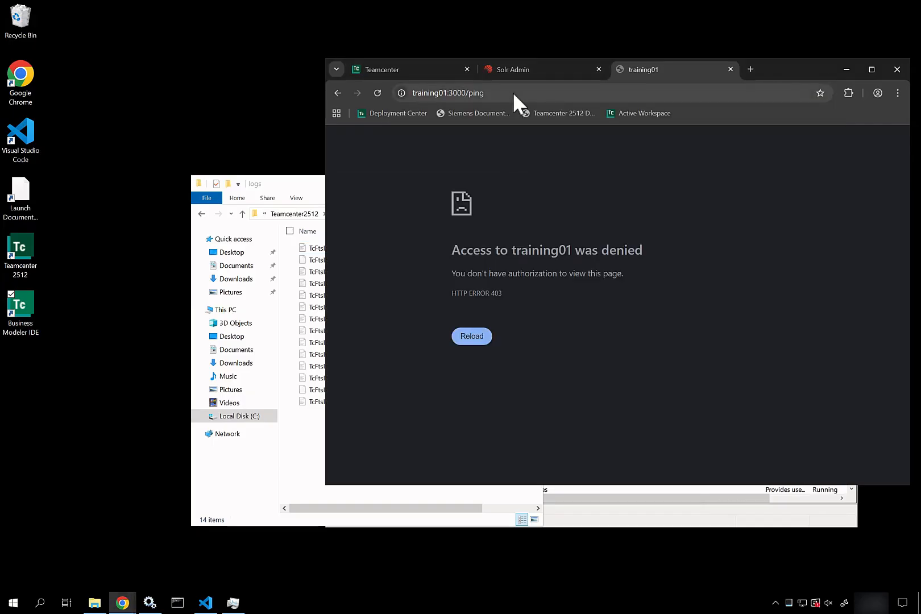
left_click(513, 92)
left_click(605, 155)
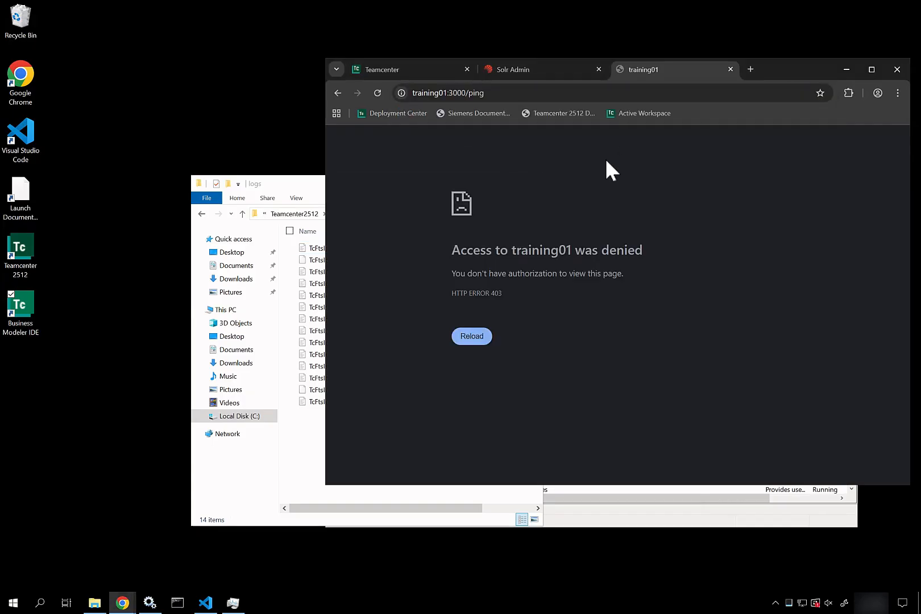
left_click(632, 112)
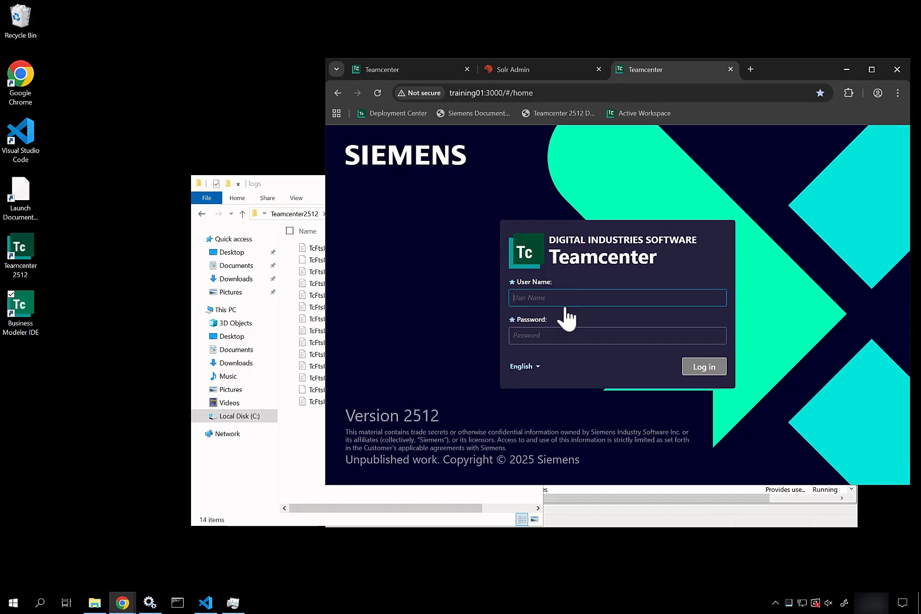
Log in to Active Workspace with the administrator user name and password.
type("admin01")
key("Tab")
type("admin01")
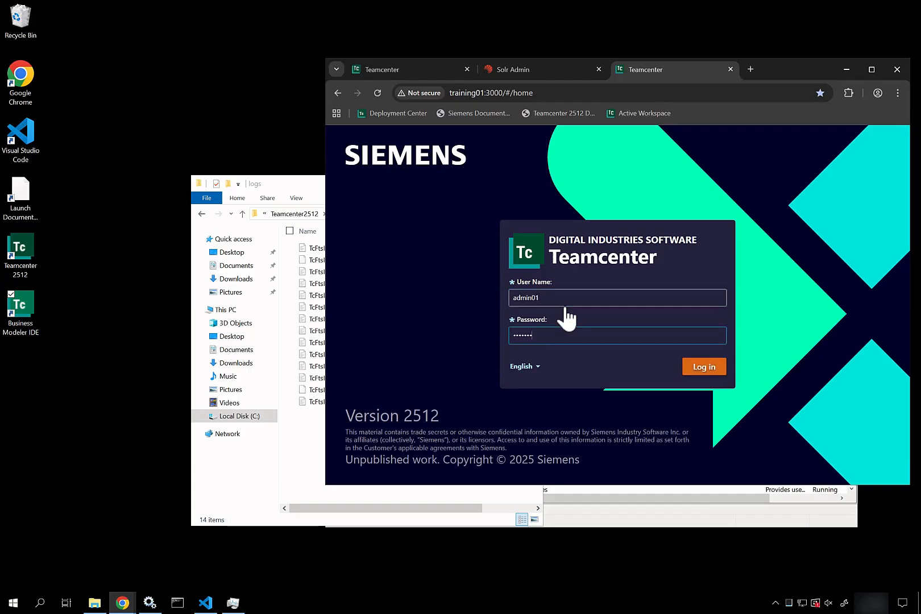
key("Return")
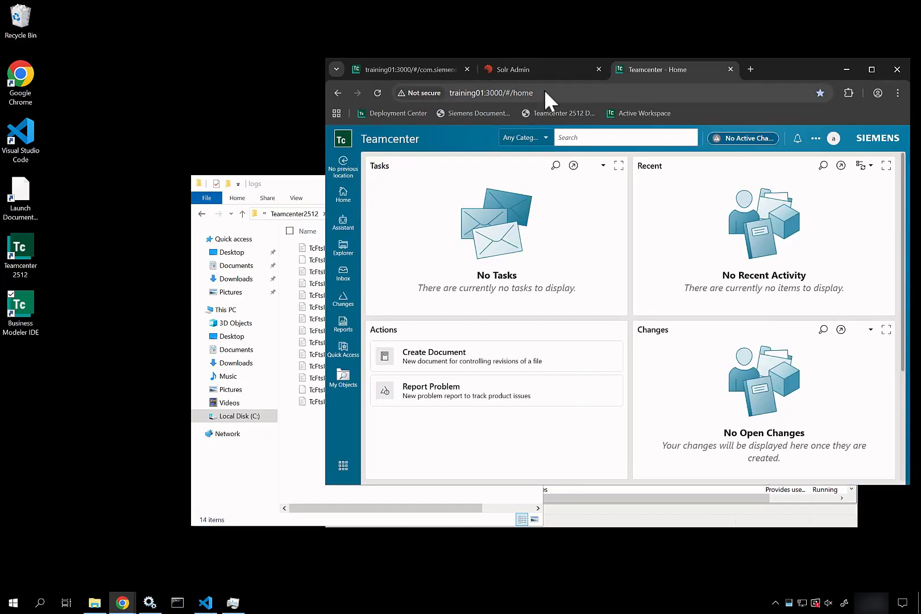
Replace #/home with ping to load training01:3000/ping and verify every route reports OK.
left_click_drag(544, 91, 508, 93)
key("BackSpace")
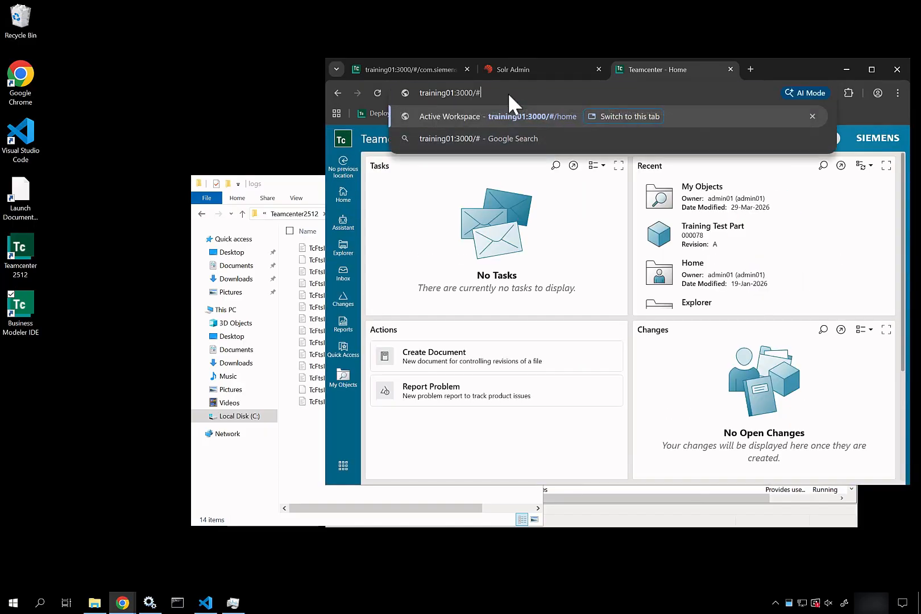
type("ping")
key("Return")
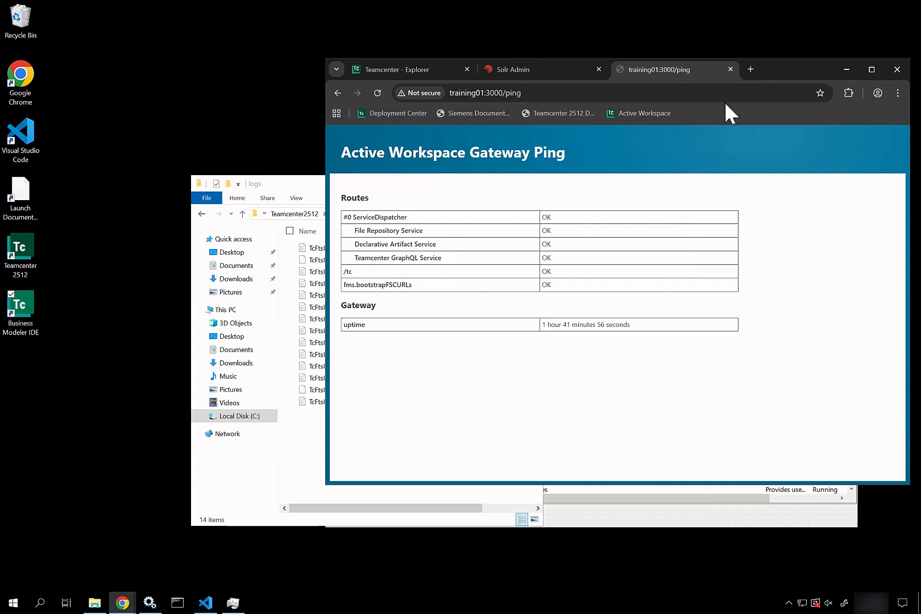
At the end of TcFtsIndexer.log, select the new objdata build_suggester Step Summary lines, then minimise VS Code.
left_click(316, 454)
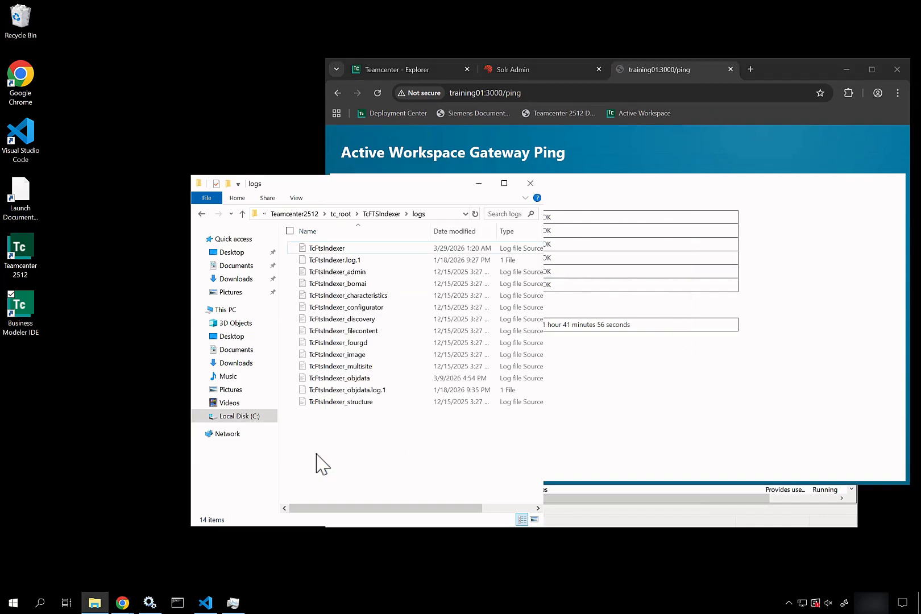
left_click(205, 602)
scroll(490, 397, "down", 5)
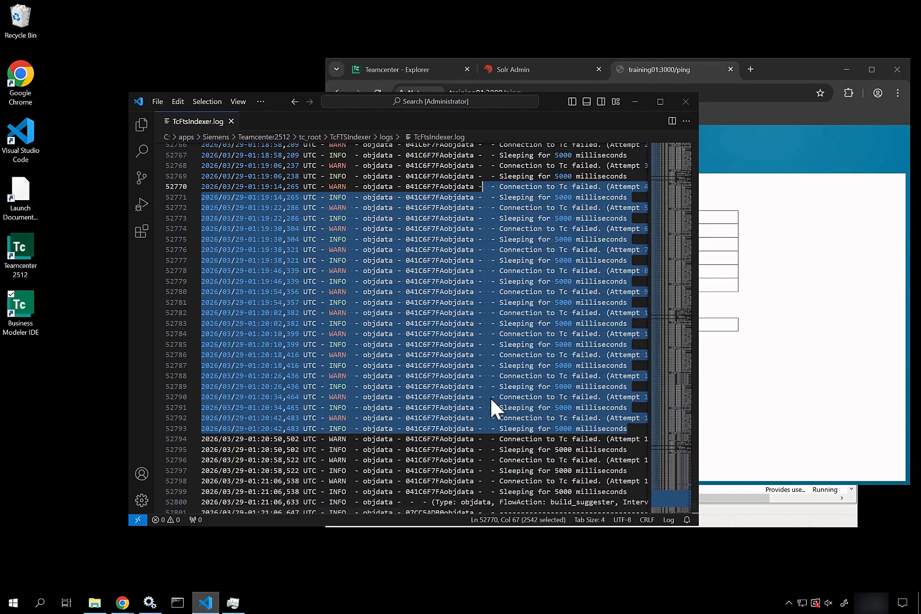
scroll(515, 443, "down", 4)
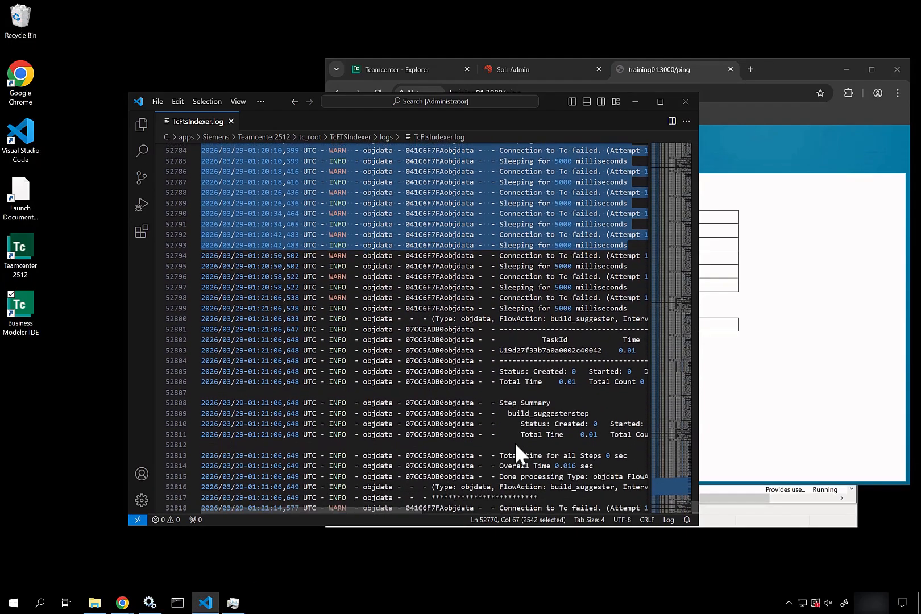
left_click_drag(315, 307, 579, 474)
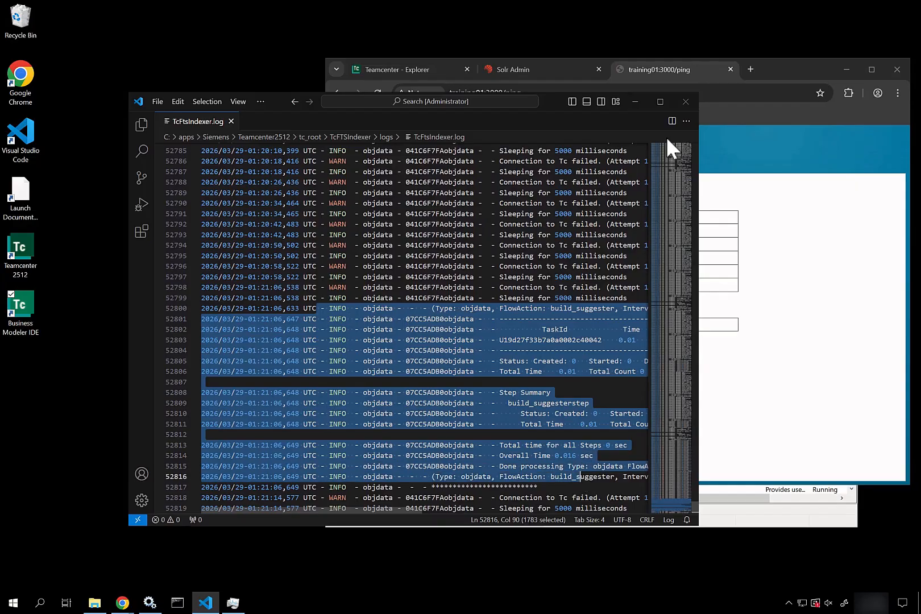
left_click(636, 104)
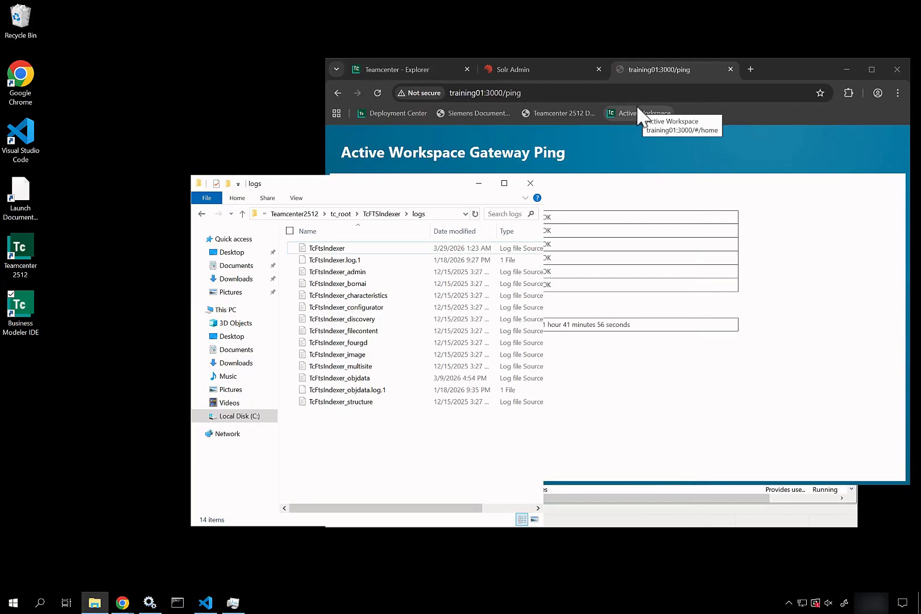